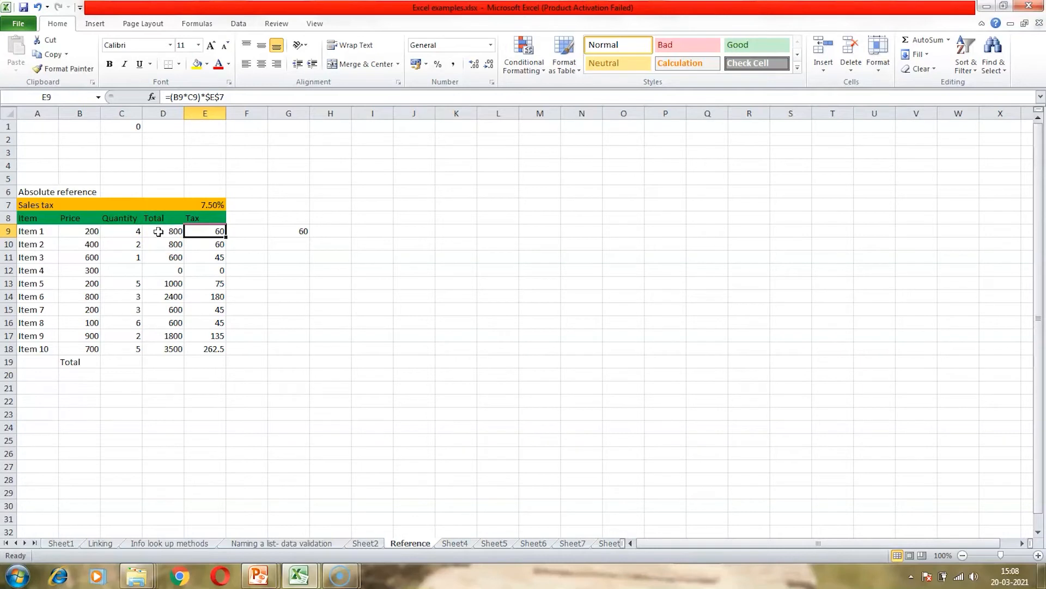
Clear the formulas in the Total column, from D9 down through D20.
double_click(70, 230)
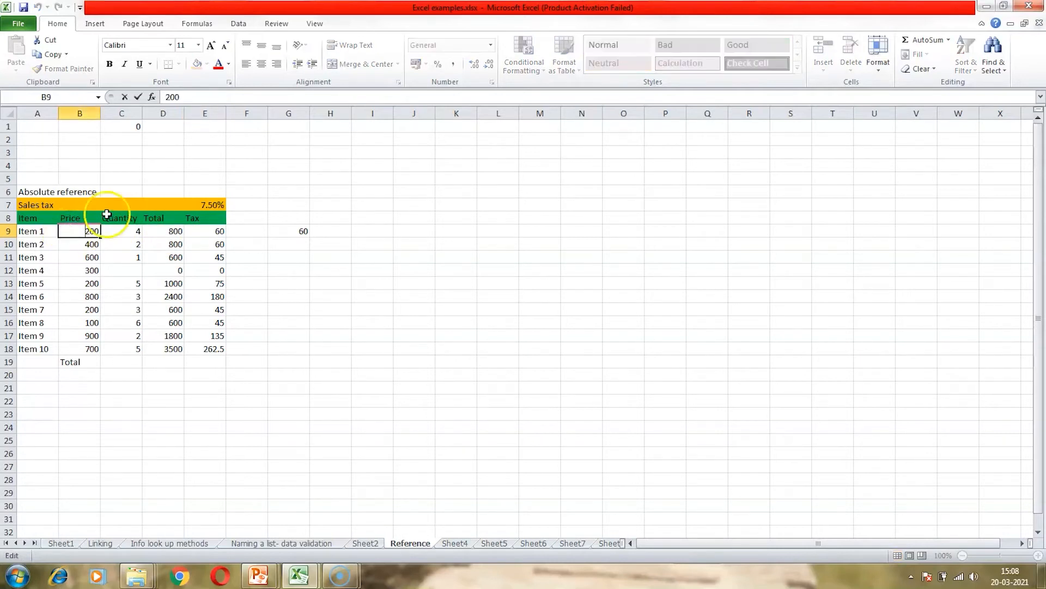
double_click(131, 232)
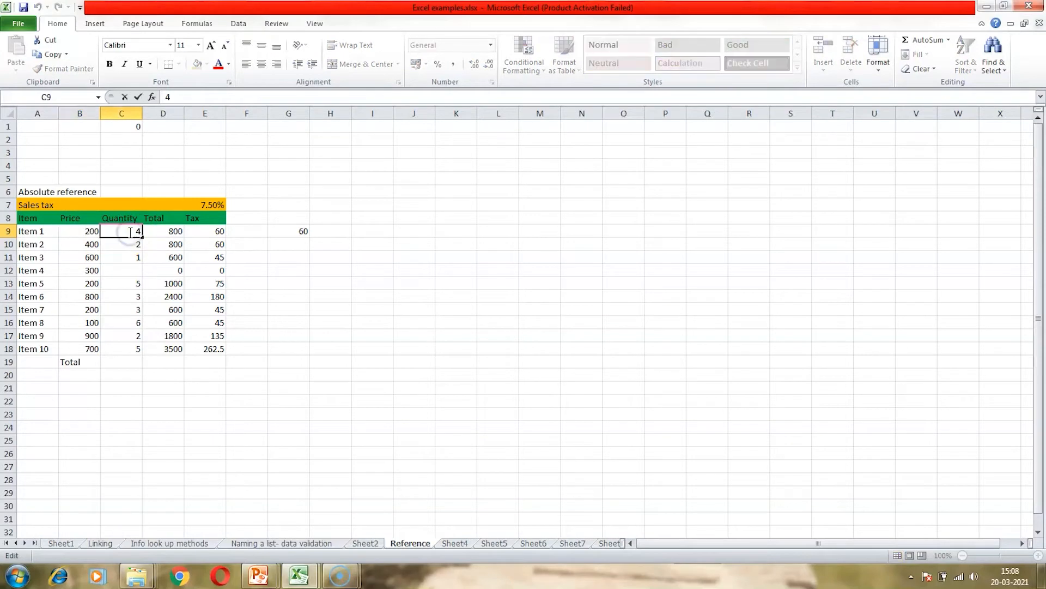
double_click(167, 232)
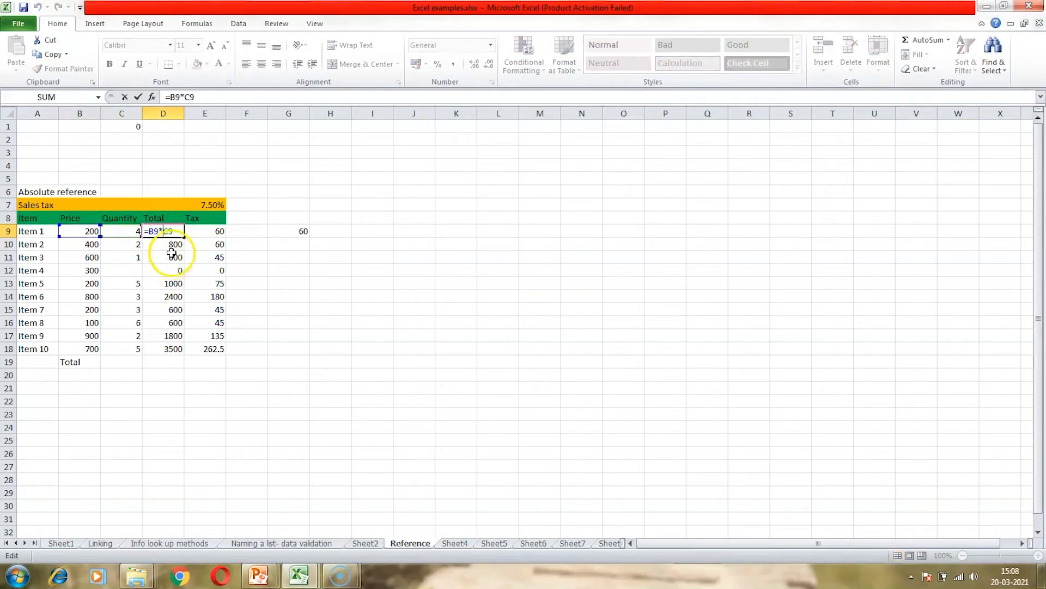
left_click_drag(170, 244, 182, 352)
key("Delete")
key("Escape")
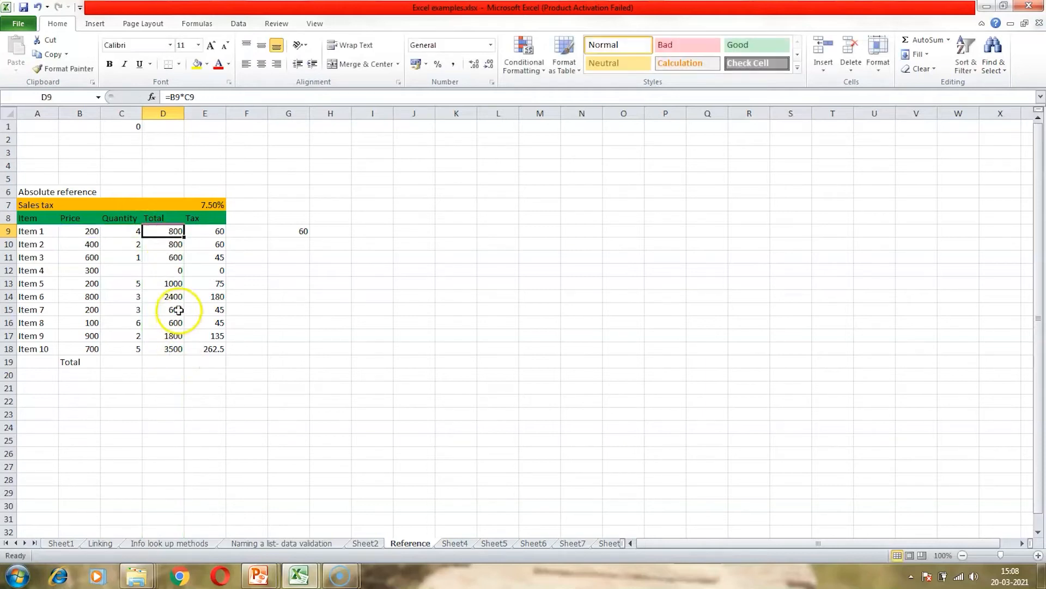
left_click_drag(166, 244, 171, 374)
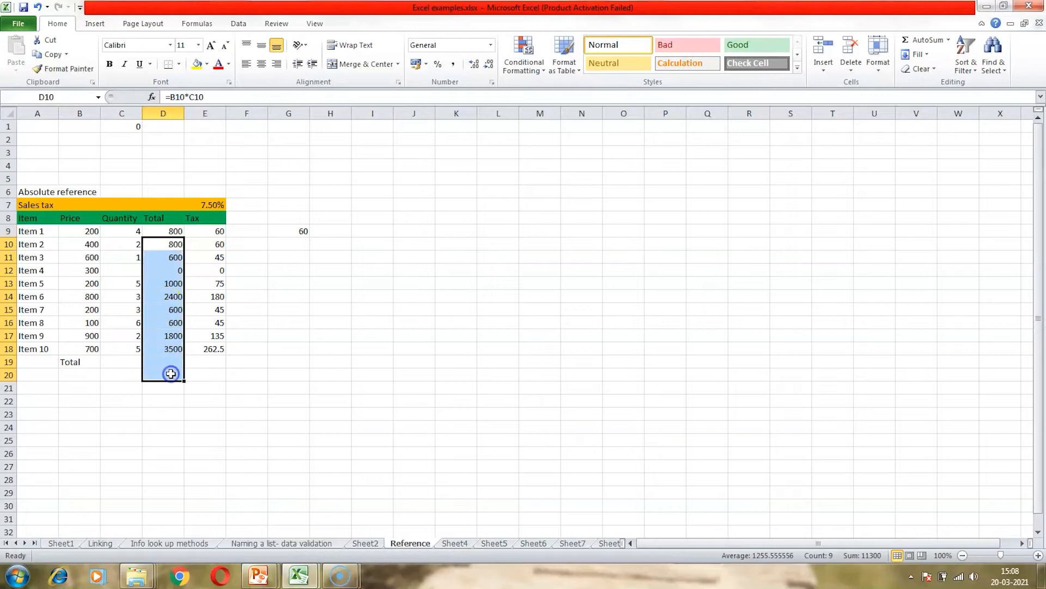
key("Delete")
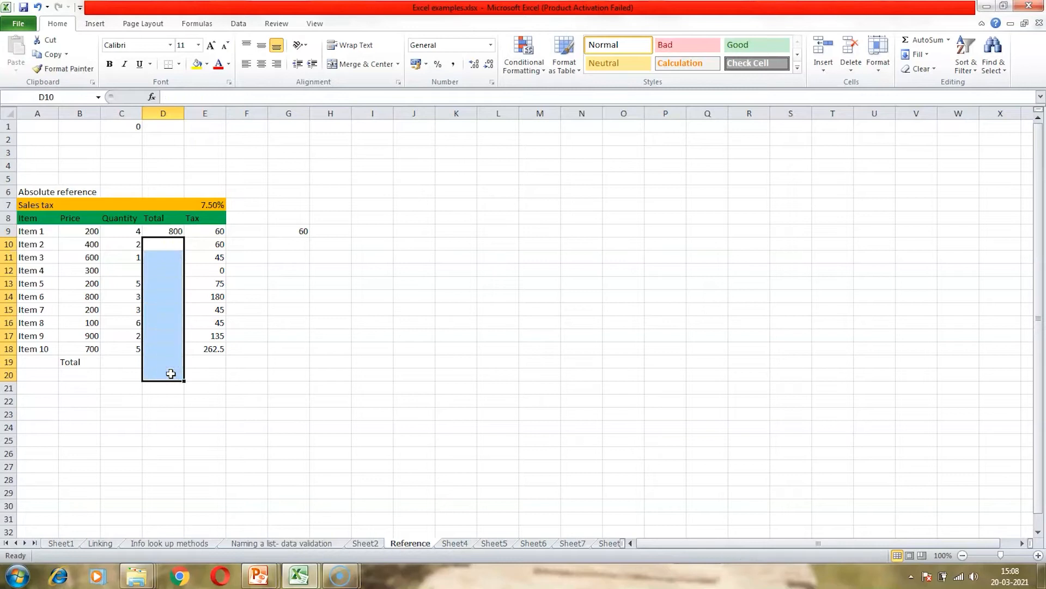
left_click(165, 229)
key("Delete")
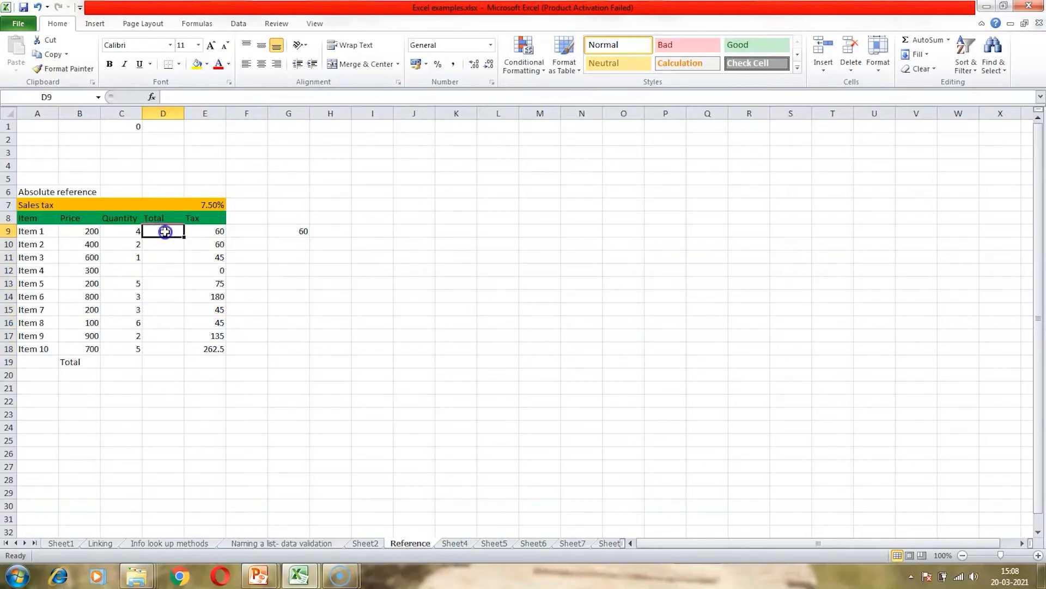
Enter the formula =B9*C9 in D9 to multiply Item 1's price by its quantity.
double_click(165, 231)
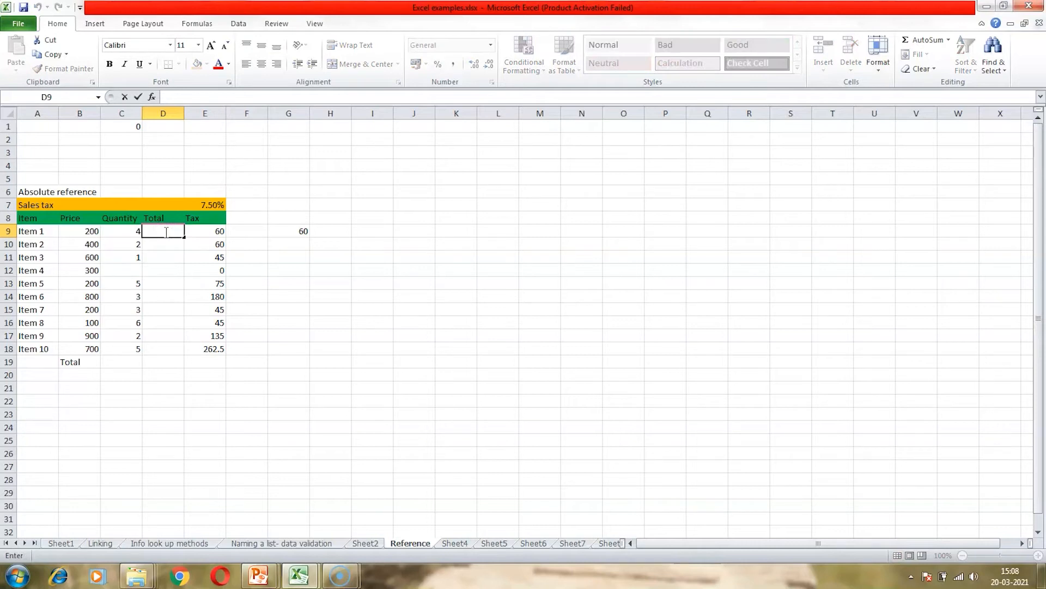
type("=")
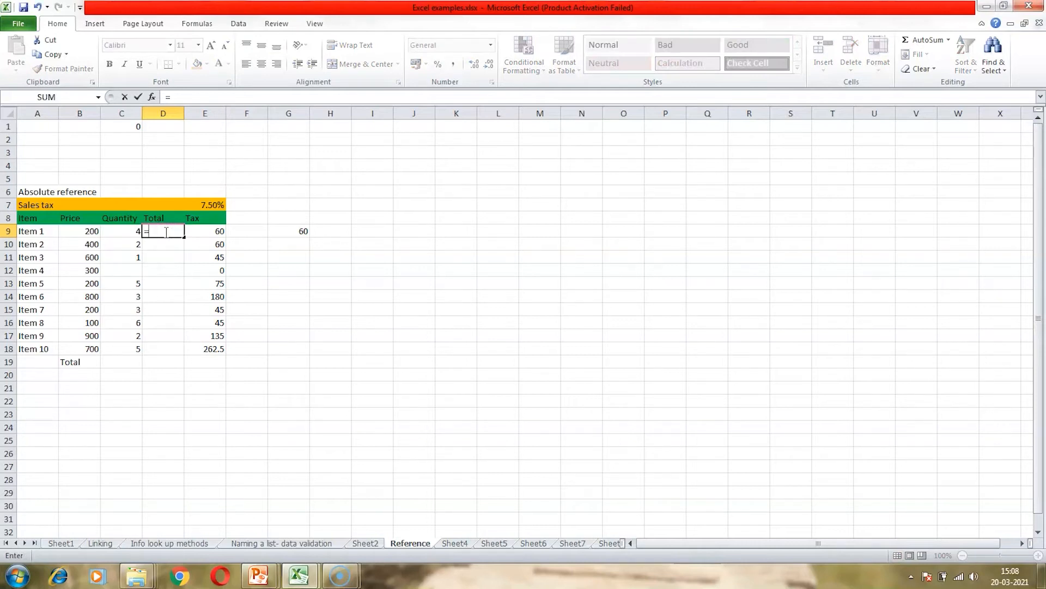
left_click(86, 230)
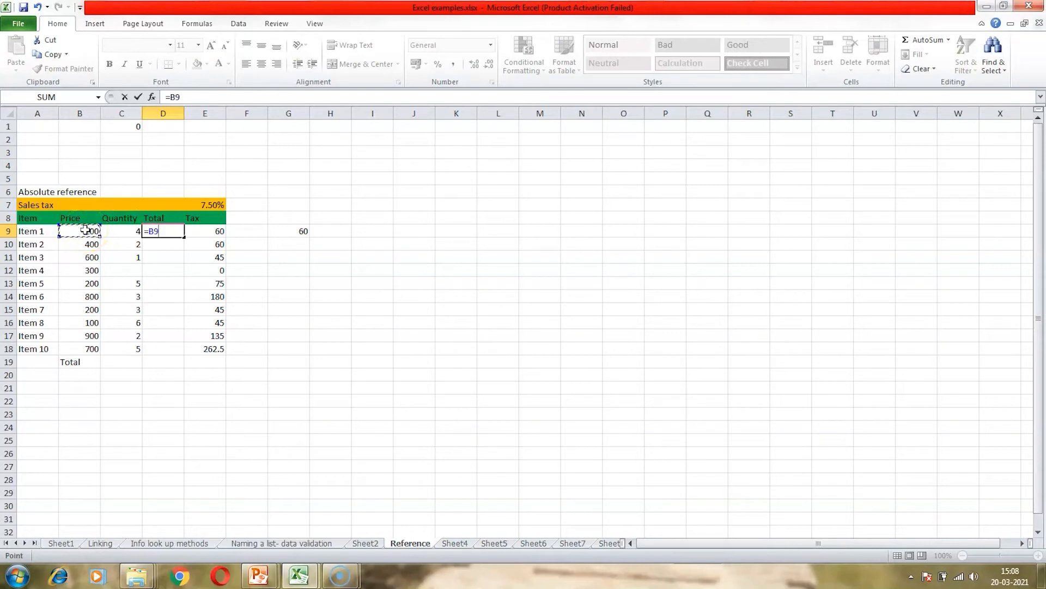
type("*")
left_click(127, 233)
key("Return")
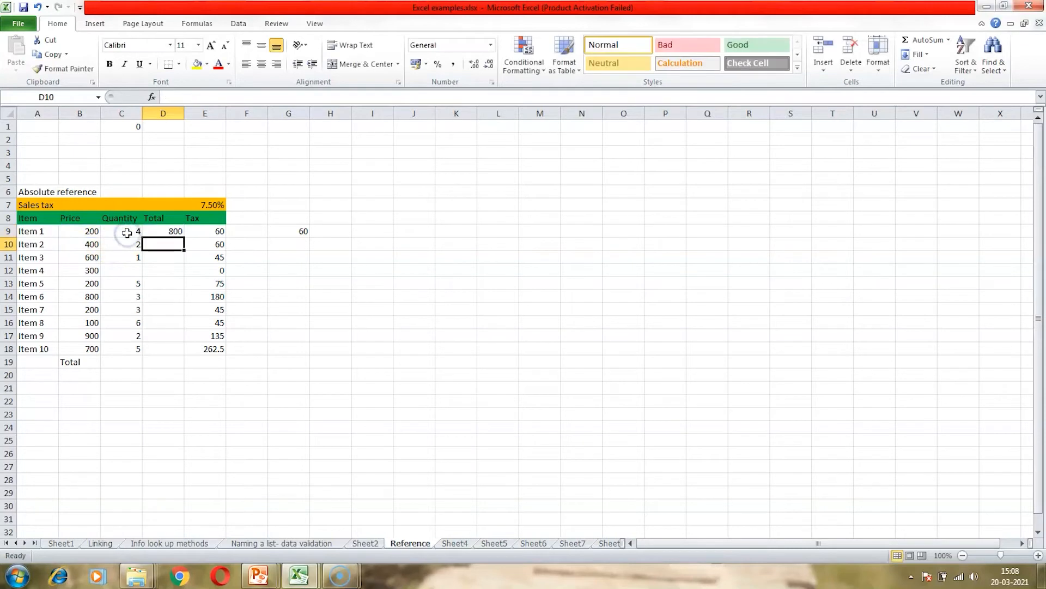
Fill the Total formula from D9 down to D18 for all ten items.
double_click(163, 230)
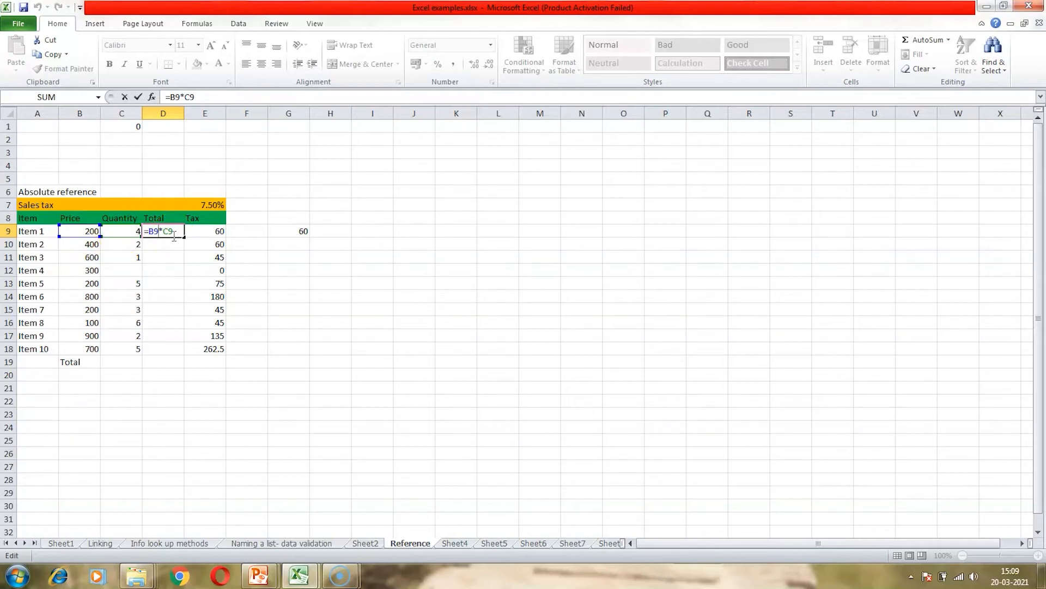
key("Return")
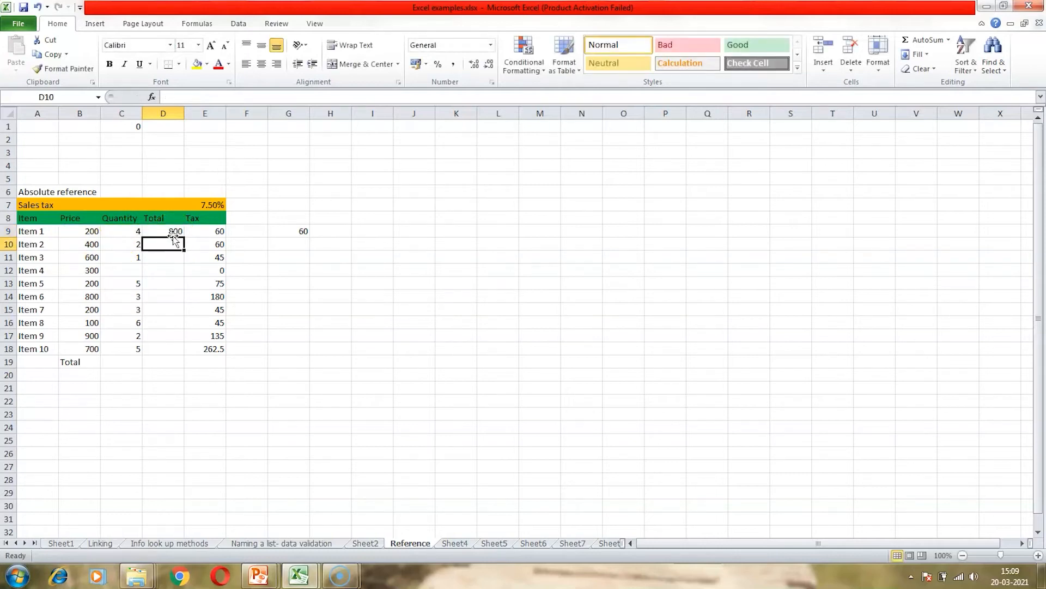
left_click(172, 233)
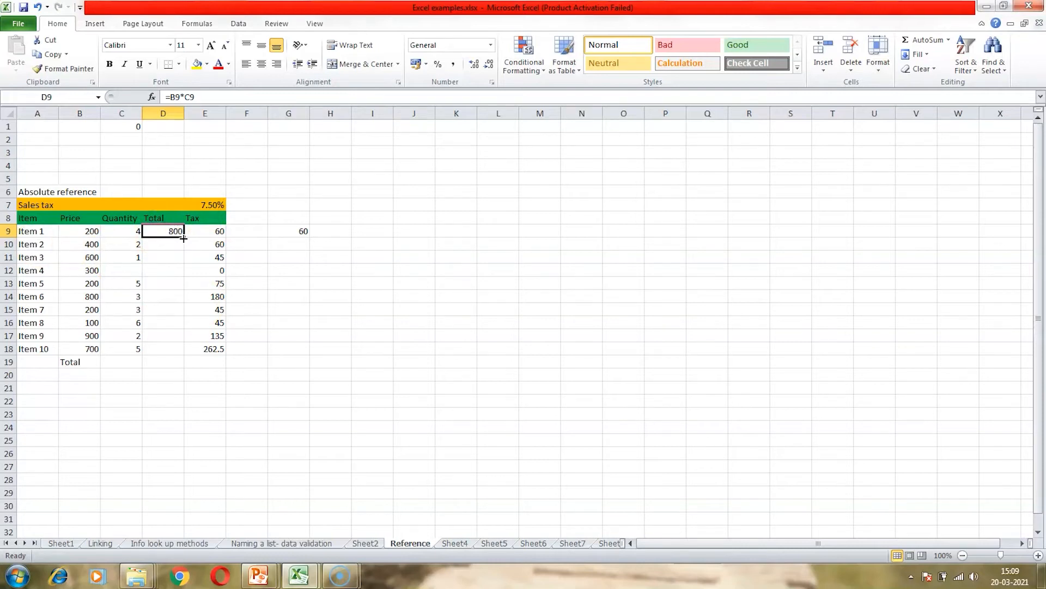
left_click(155, 230)
left_click_drag(185, 238, 175, 358)
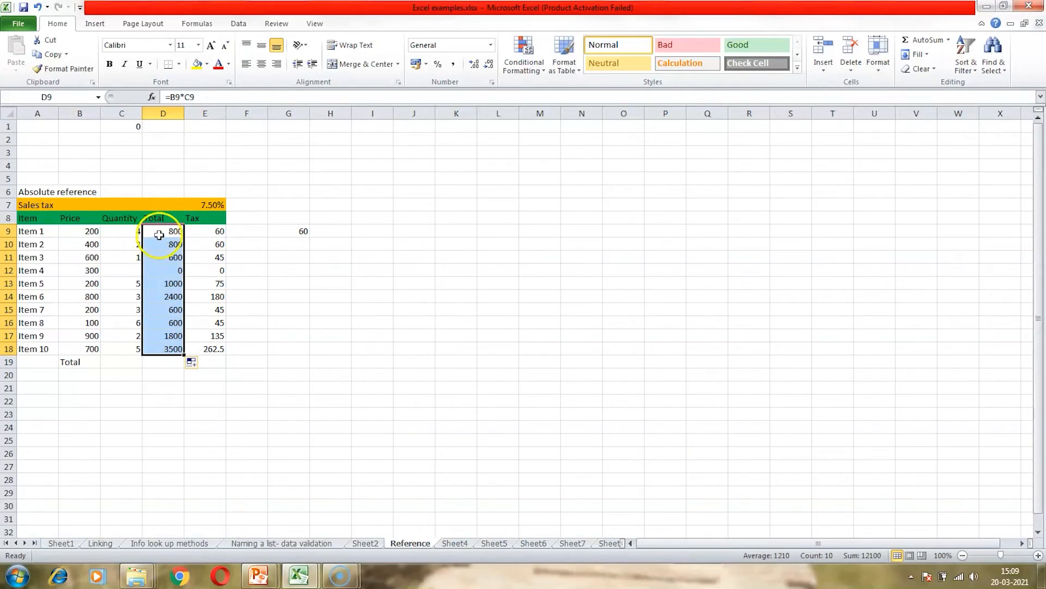
Compare the cell references in the Total formulas of Item 1 and Item 2.
left_click(160, 230)
left_click(157, 244)
double_click(153, 244)
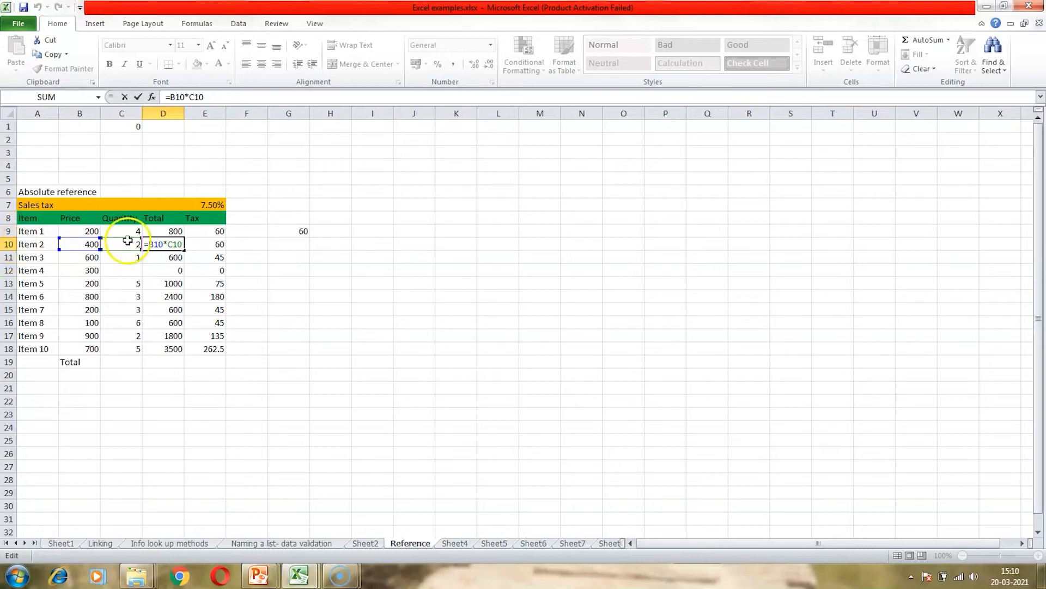
left_click(161, 228)
double_click(161, 227)
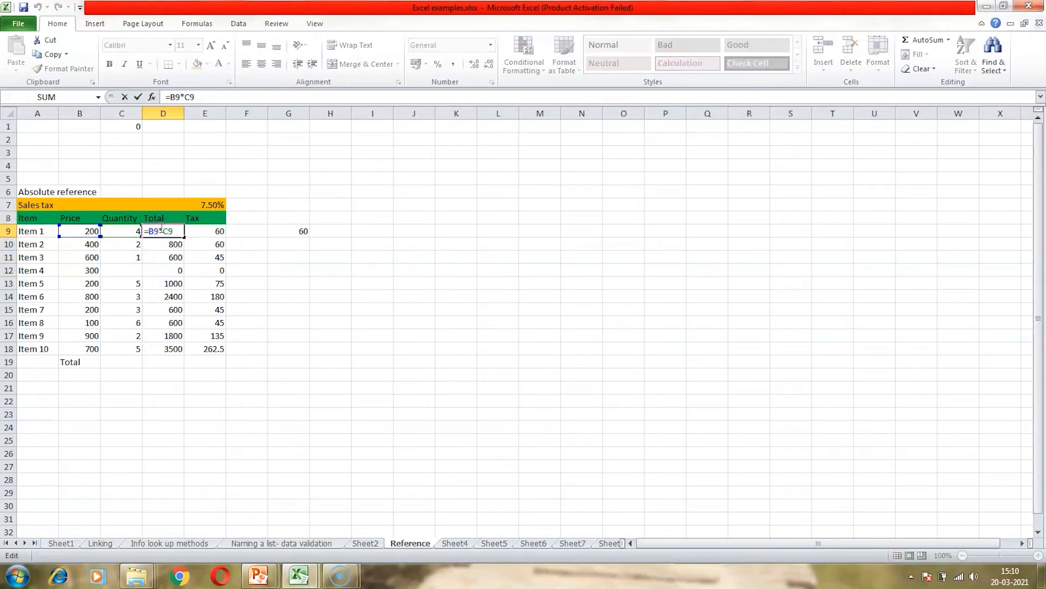
left_click(161, 244)
double_click(161, 244)
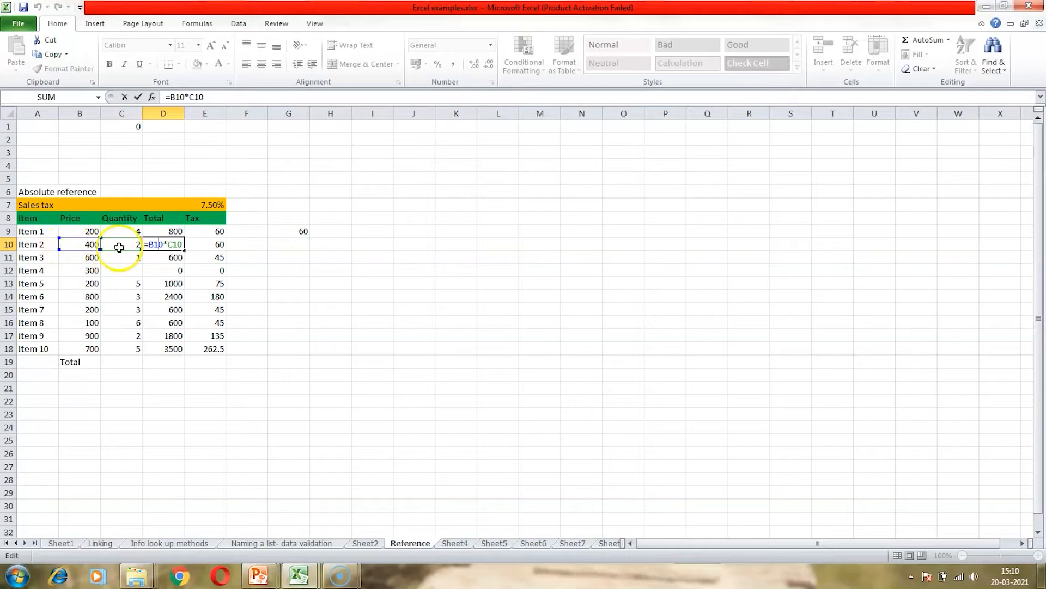
Examine the relative references in the Total formulas of Items 3 to 6, Item 10 and Item 1.
double_click(160, 264)
double_click(163, 256)
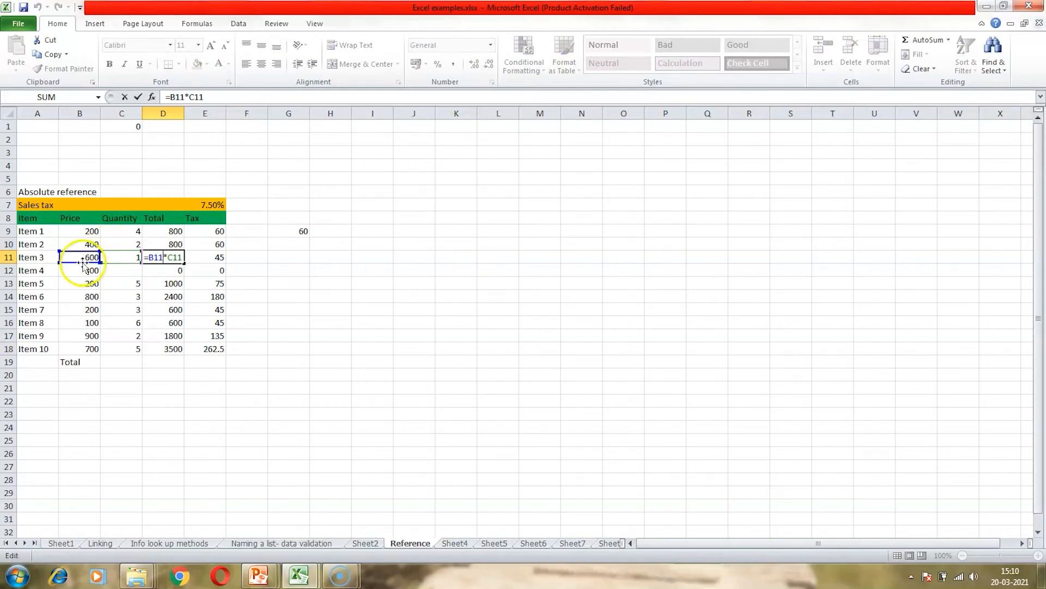
double_click(155, 271)
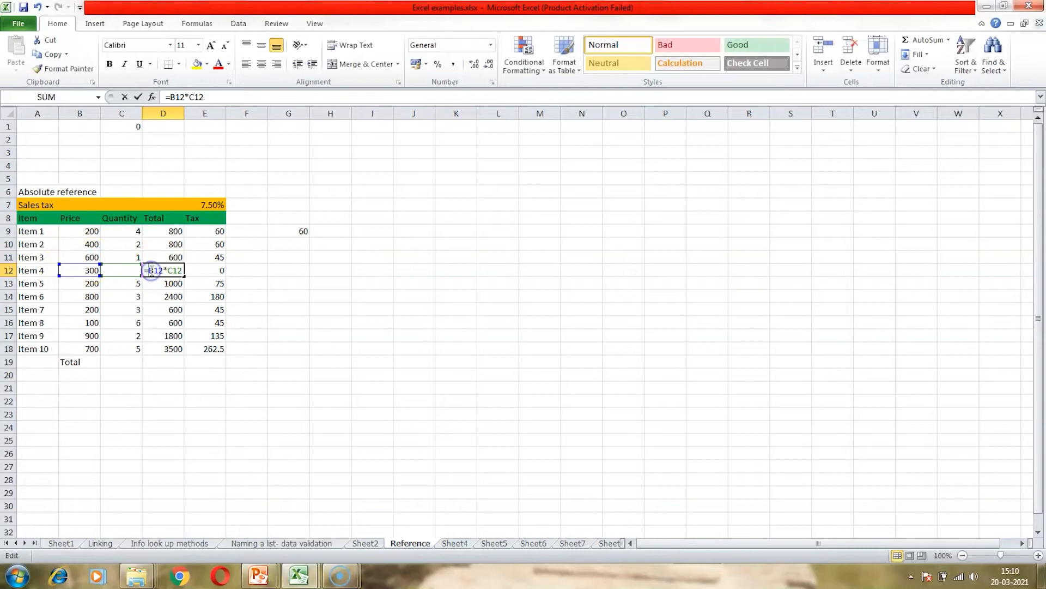
left_click(162, 286)
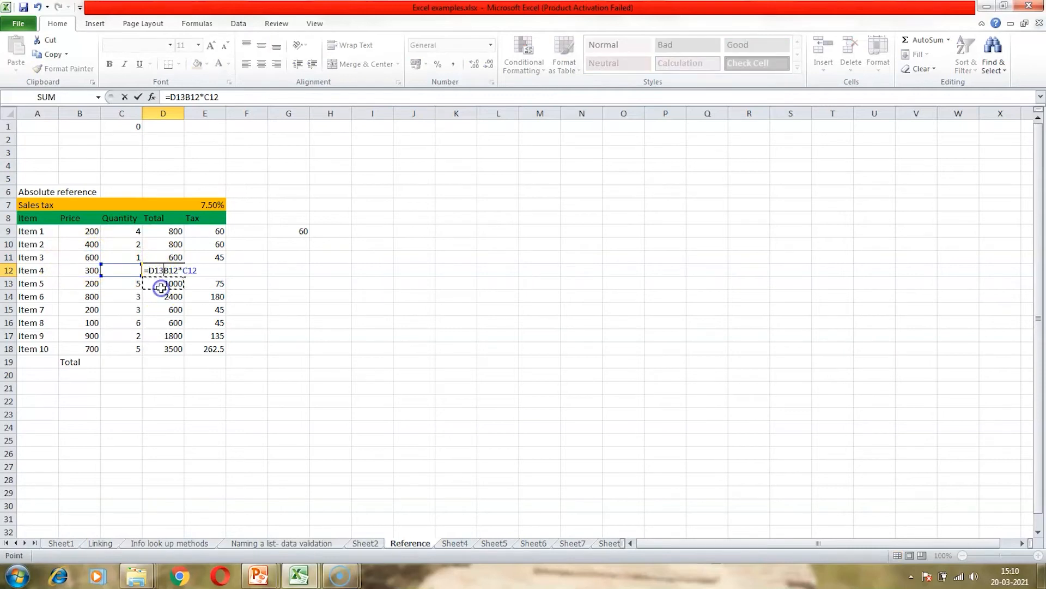
key("Escape")
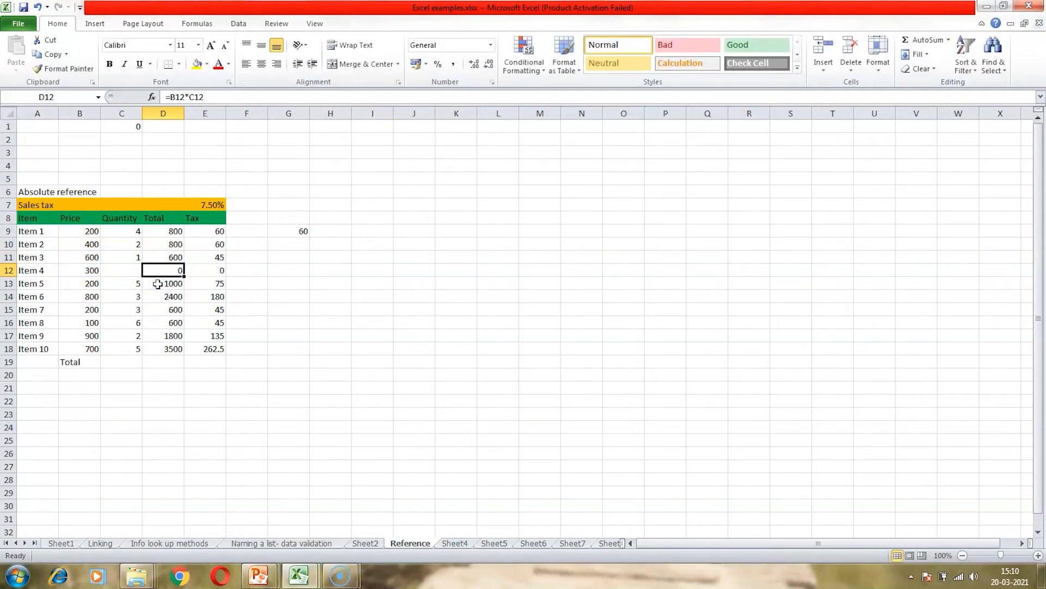
double_click(158, 284)
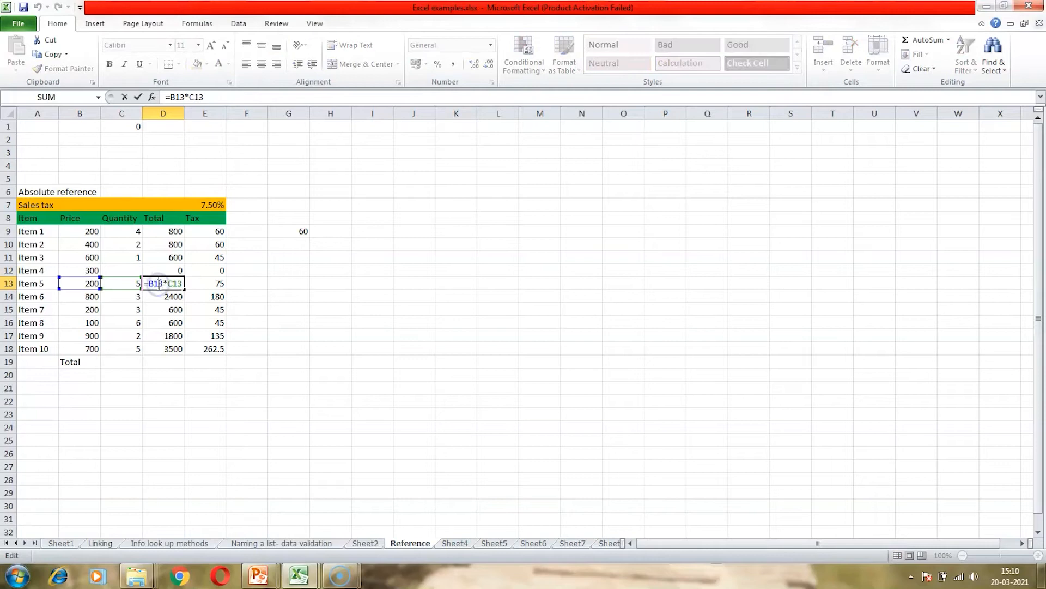
key("Return")
double_click(155, 297)
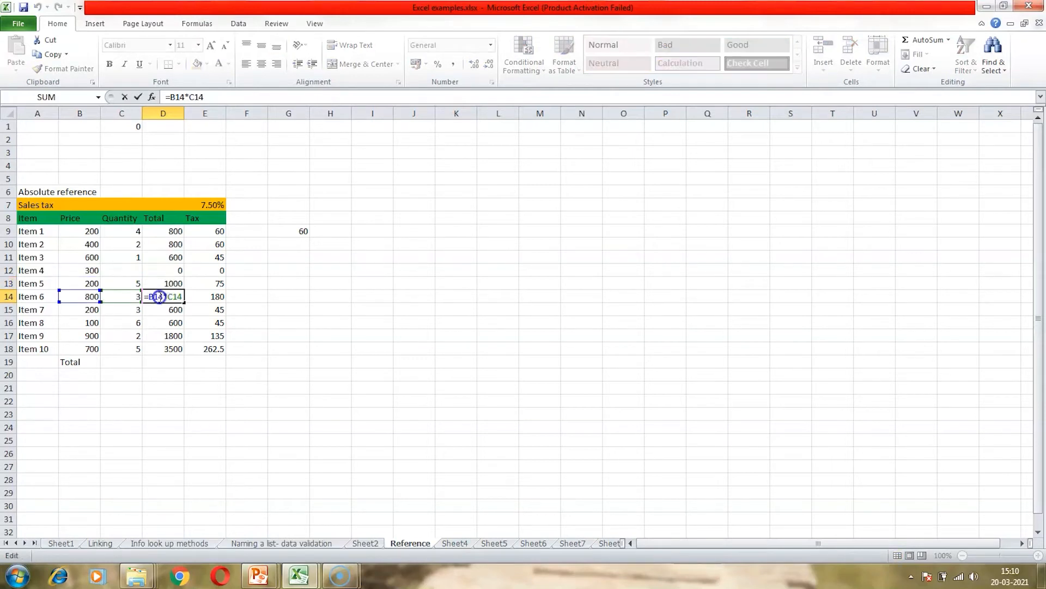
left_click(155, 297)
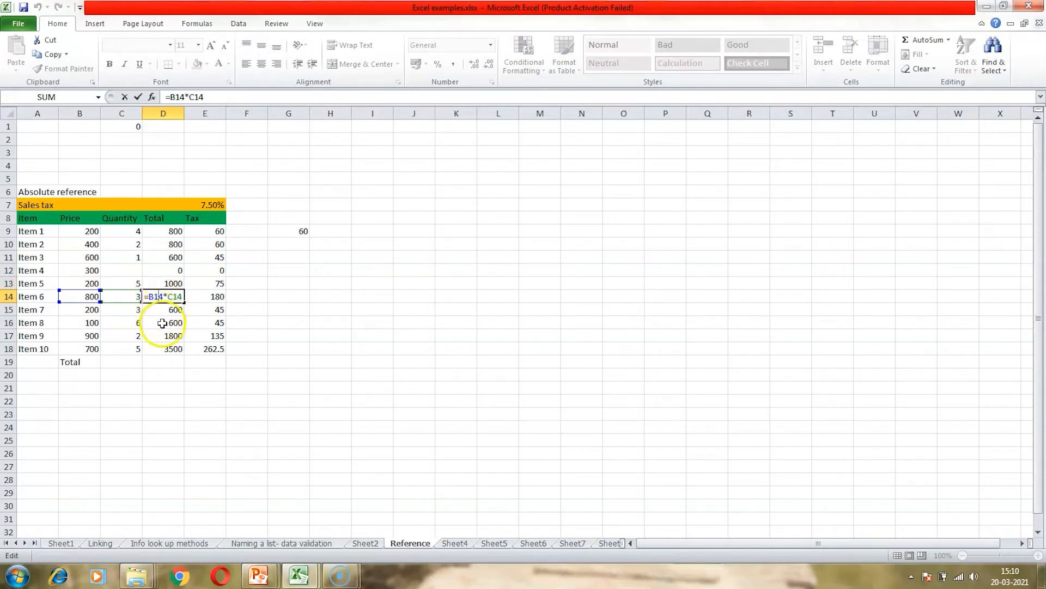
double_click(158, 350)
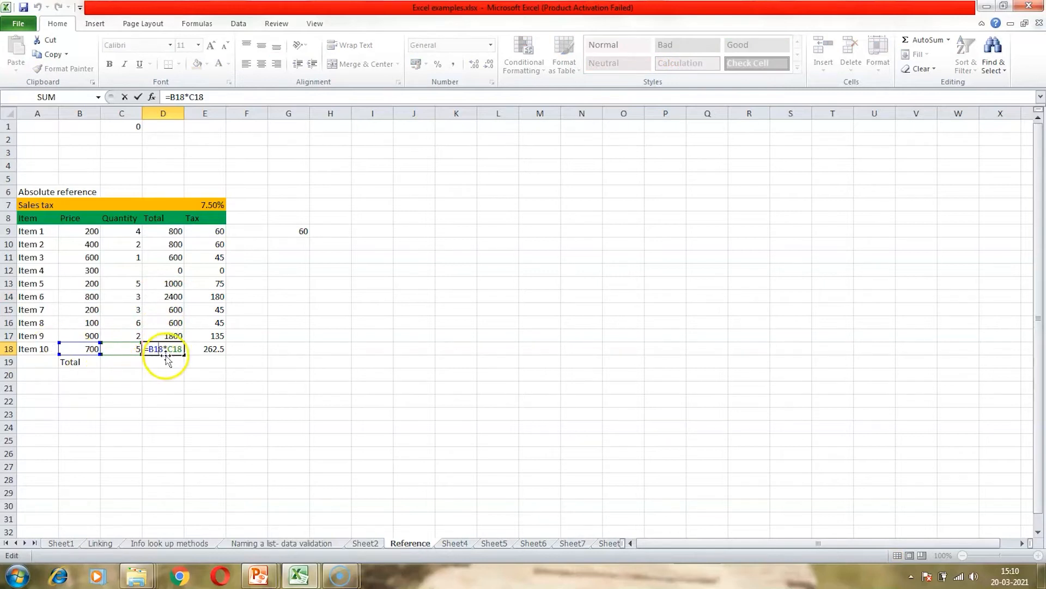
key("Escape")
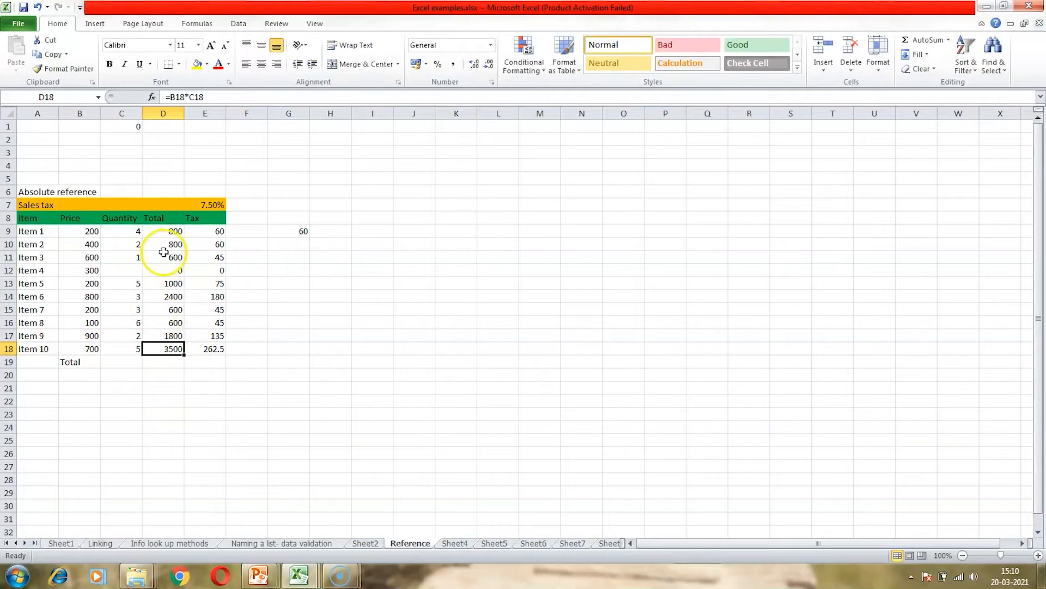
double_click(167, 231)
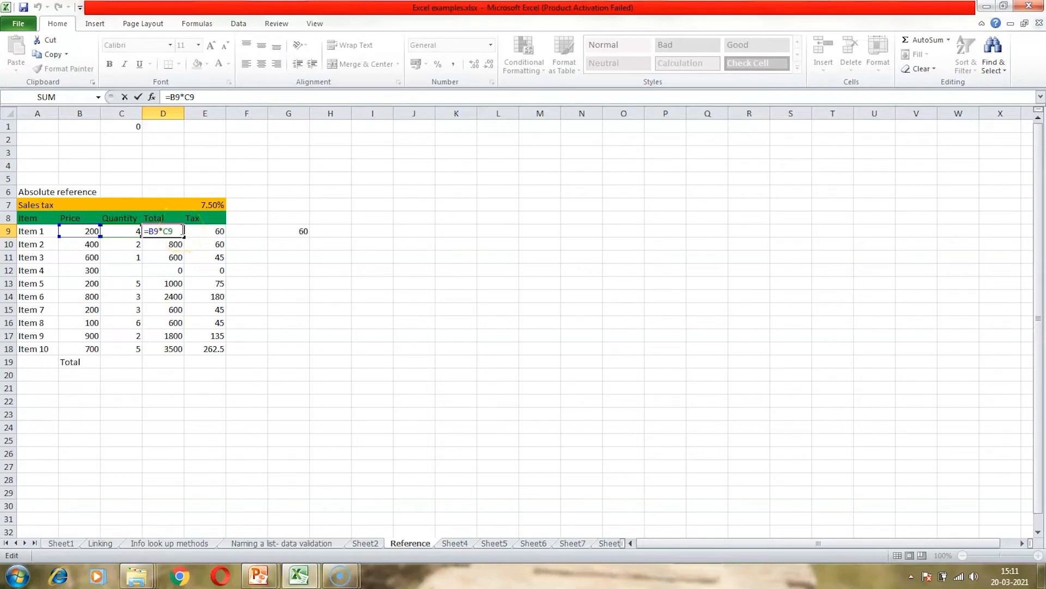
key("ctrl+Return")
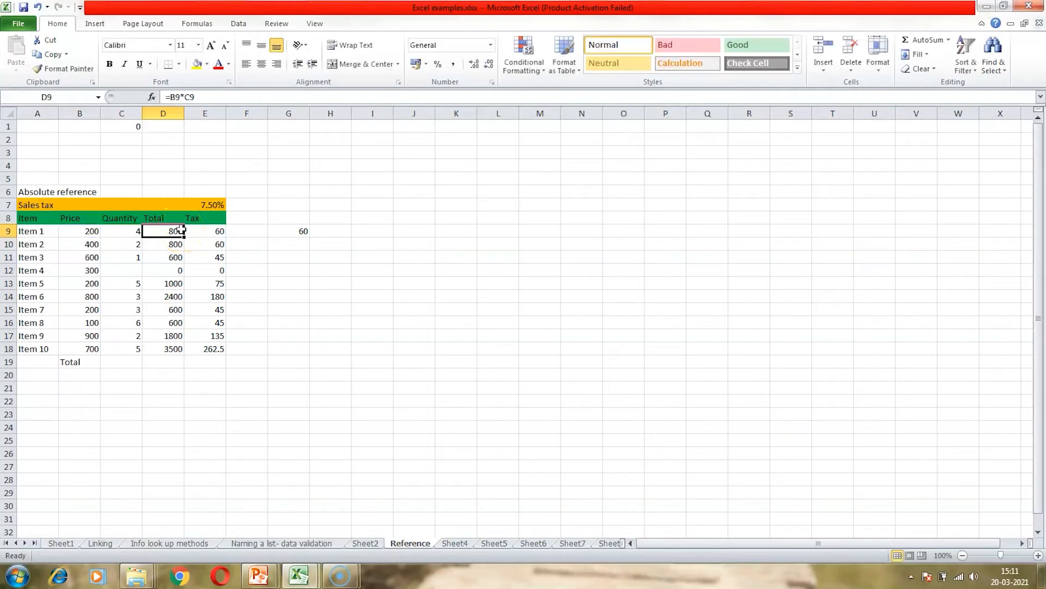
Clear the Tax column from E10 through E24, keeping Item 1's tax formula in E9.
double_click(210, 231)
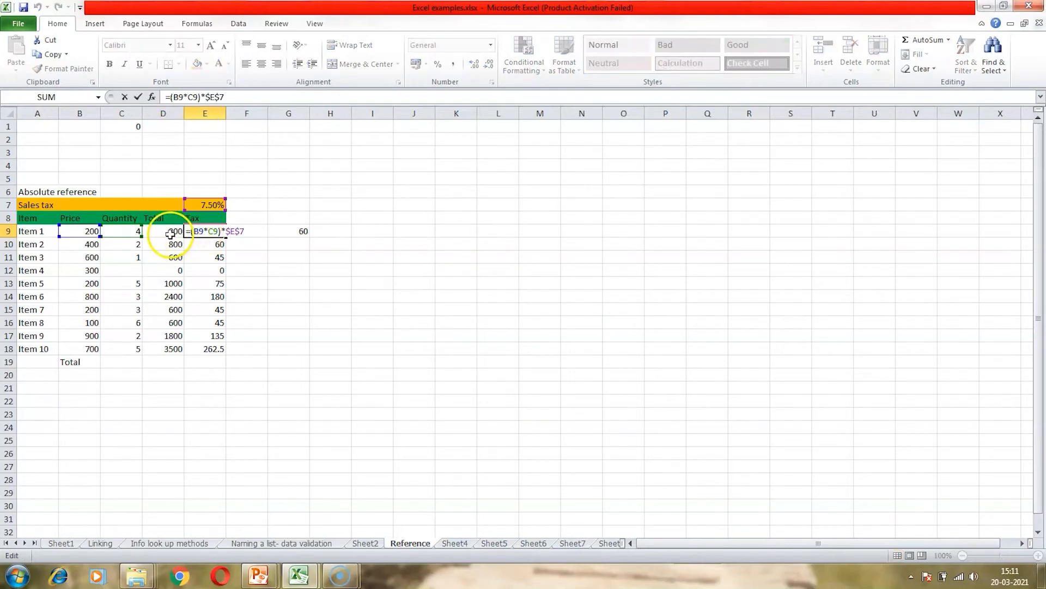
key("Escape")
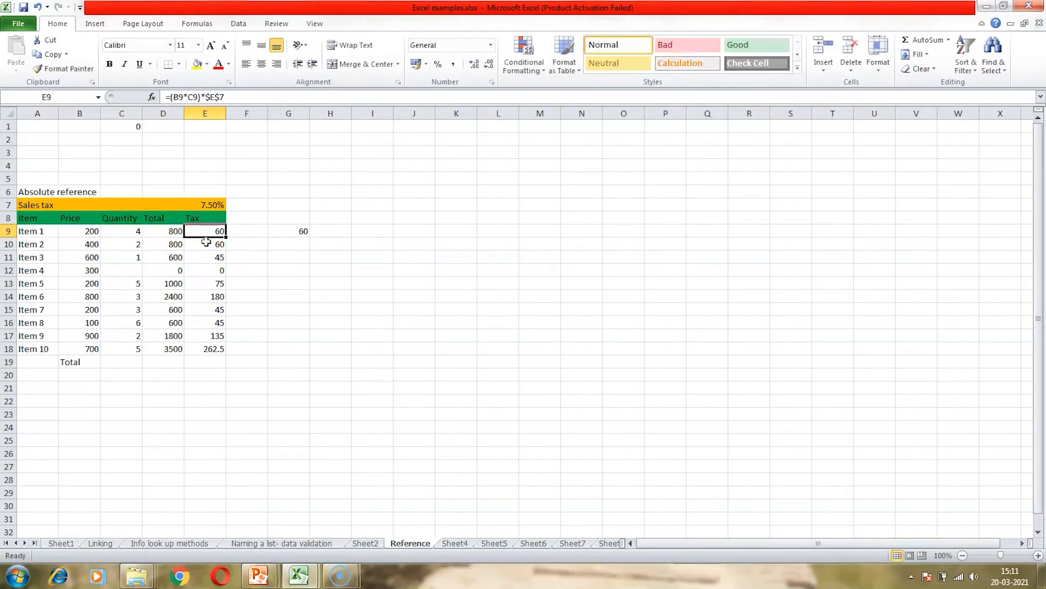
left_click_drag(206, 243, 211, 432)
key("Delete")
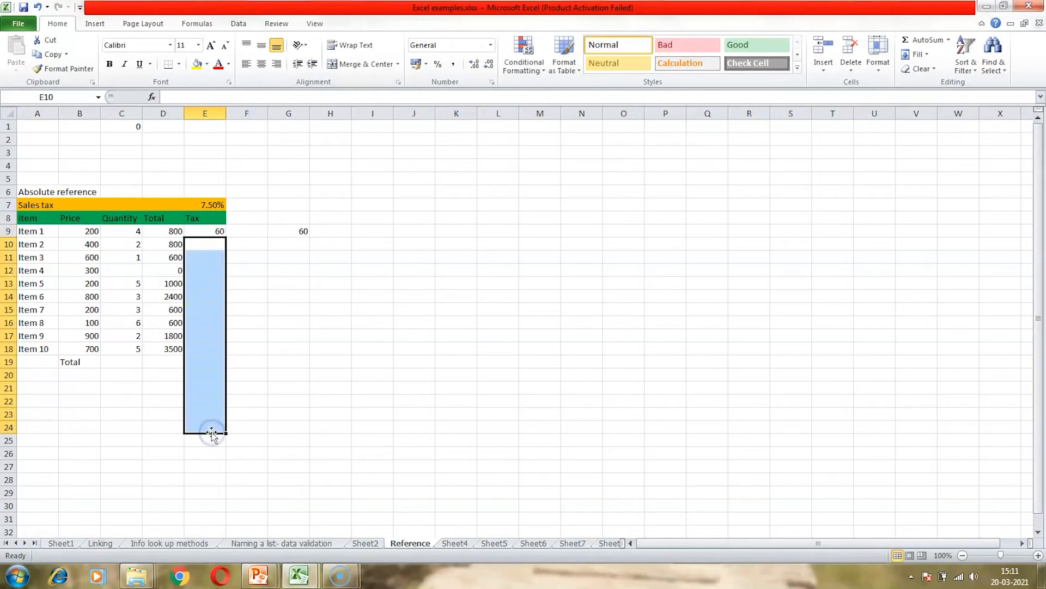
Examine the absolute reference to the sales tax rate in Item 1's Tax formula.
double_click(202, 231)
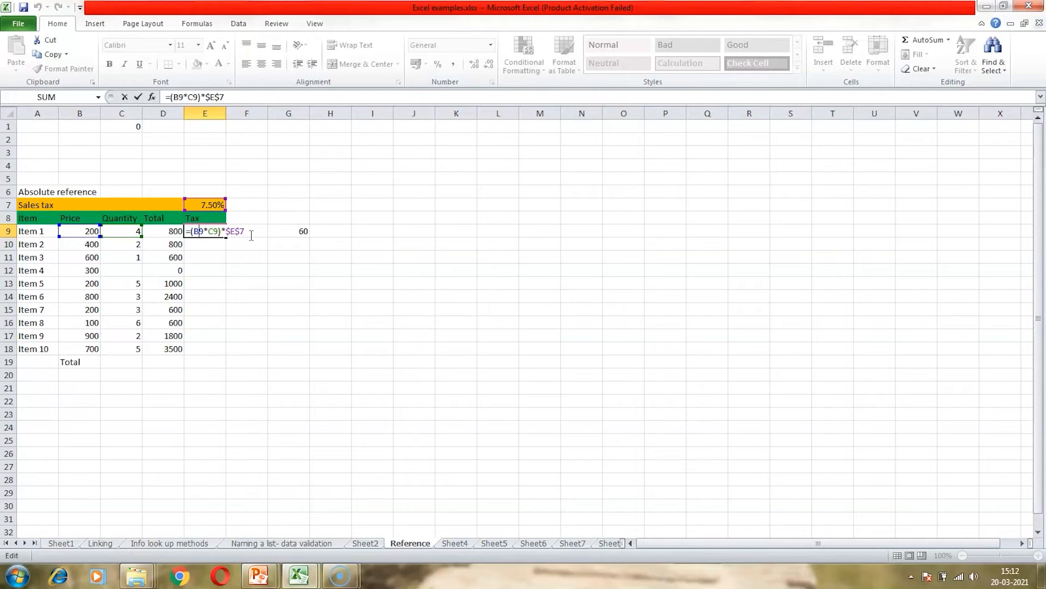
key("Return")
left_click(210, 230)
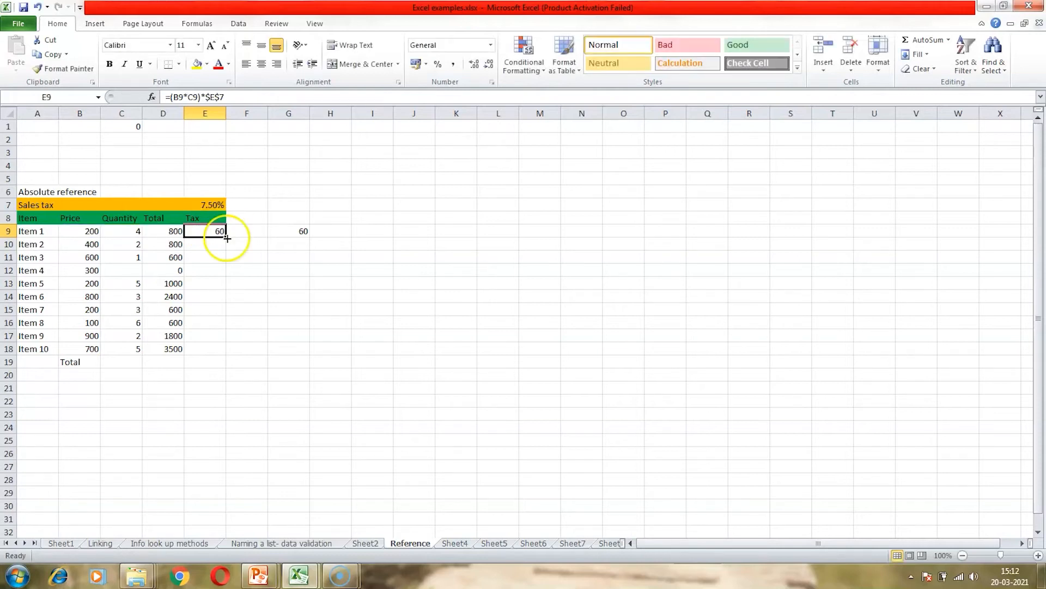
left_click(251, 244)
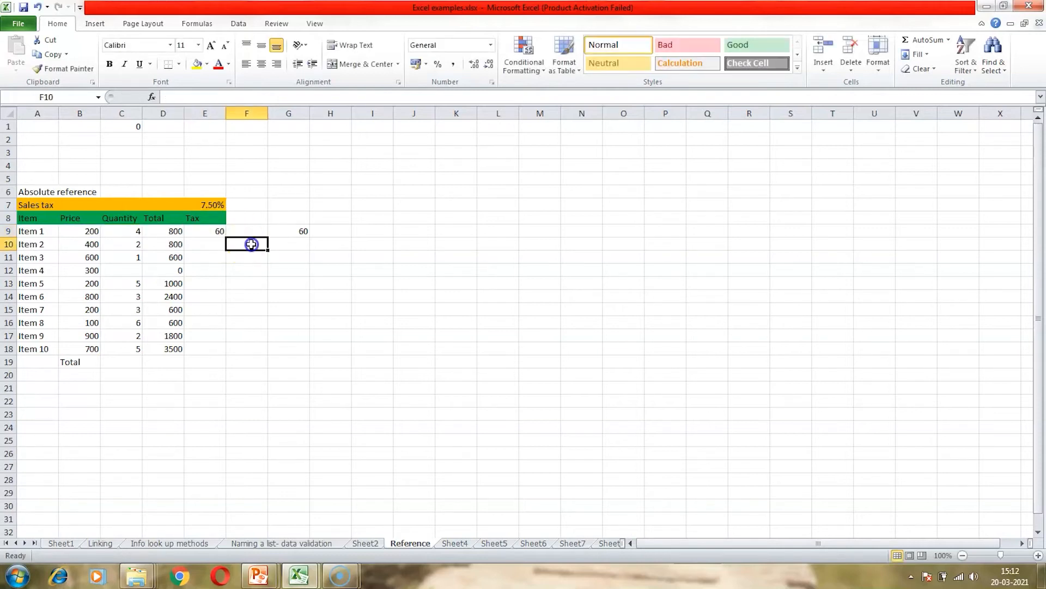
Fill Item 1's tax formula from E9 down through Item 10 in E18.
left_click(209, 230)
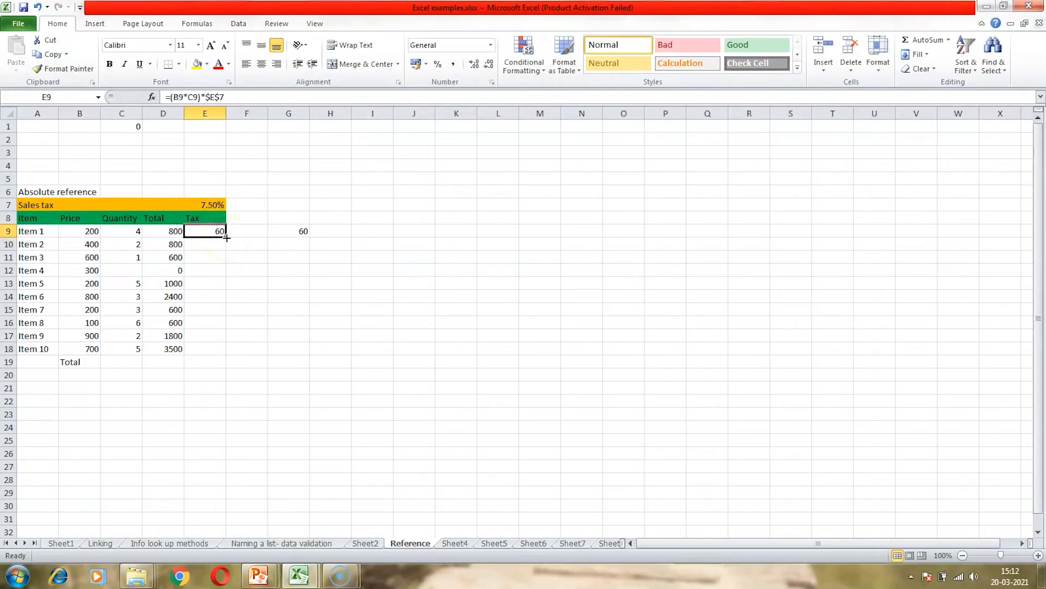
left_click_drag(226, 238, 227, 237)
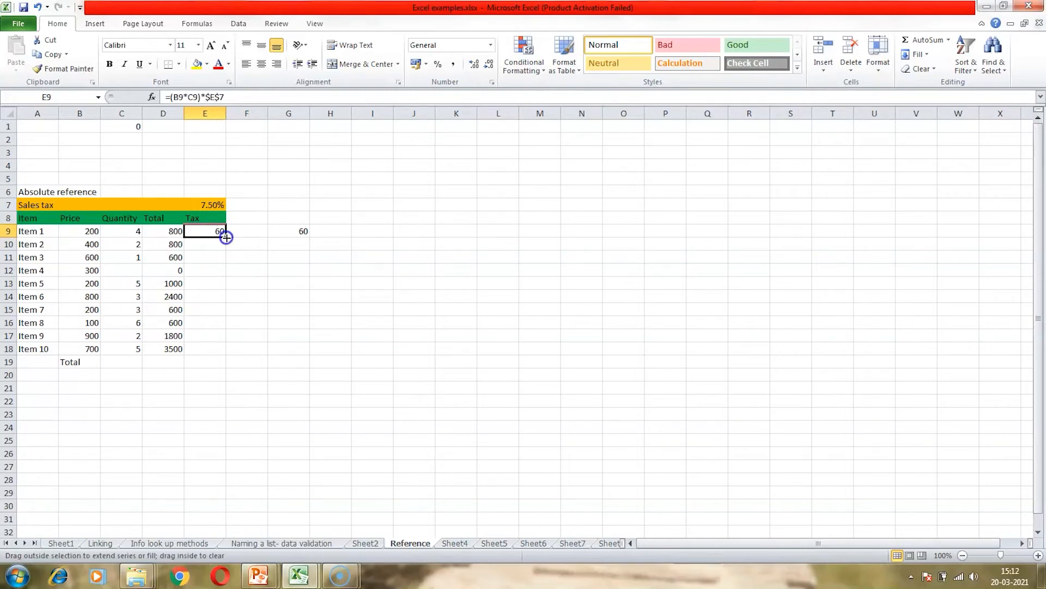
left_click_drag(226, 238, 223, 353)
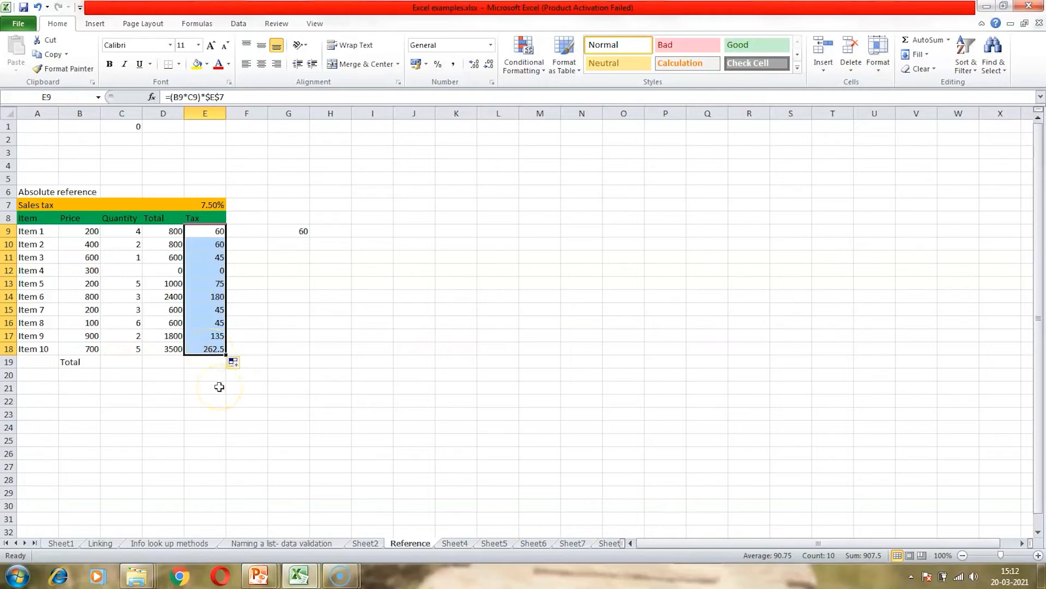
left_click(320, 323)
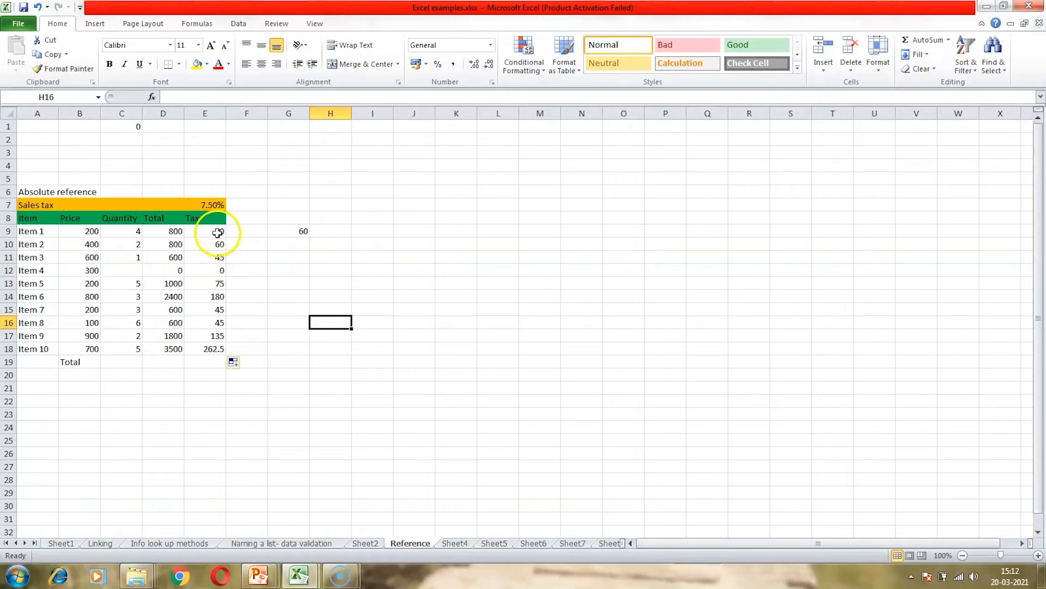
Examine the relative and absolute references in the Tax formulas of Items 2 to 5.
left_click(202, 245)
double_click(203, 245)
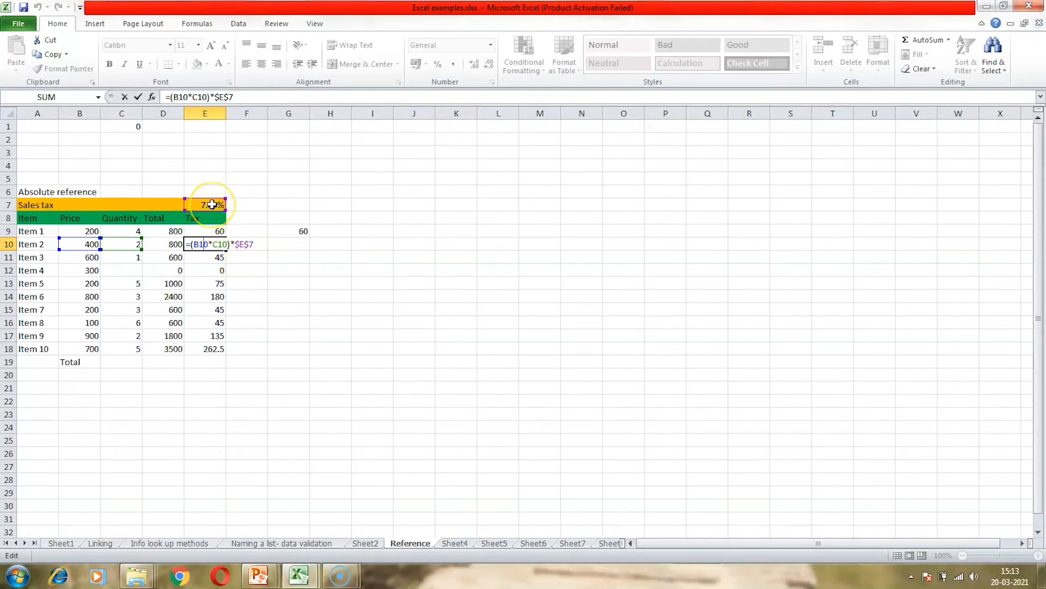
key("Return")
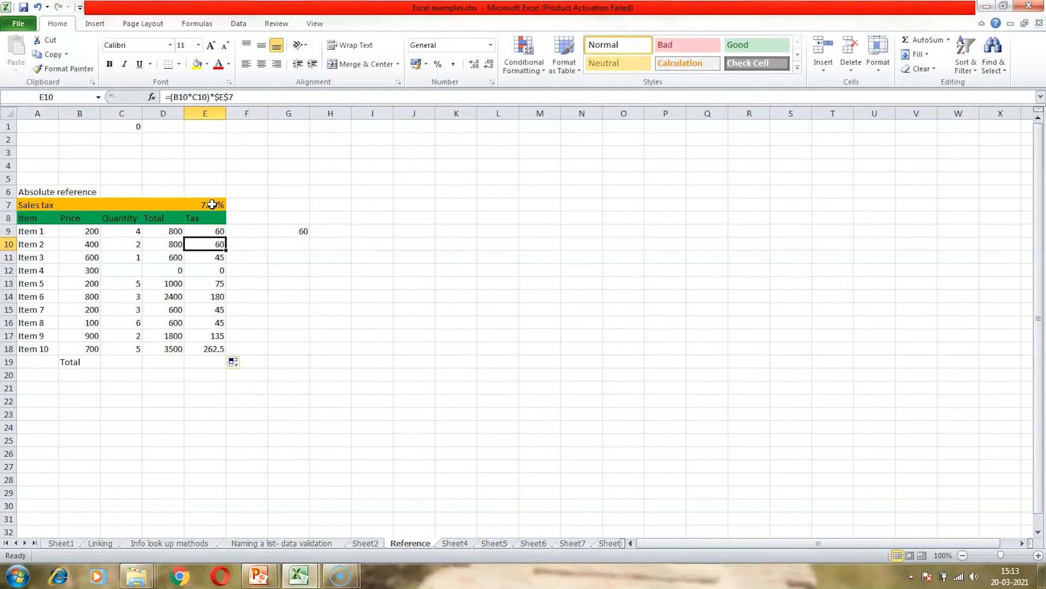
double_click(209, 258)
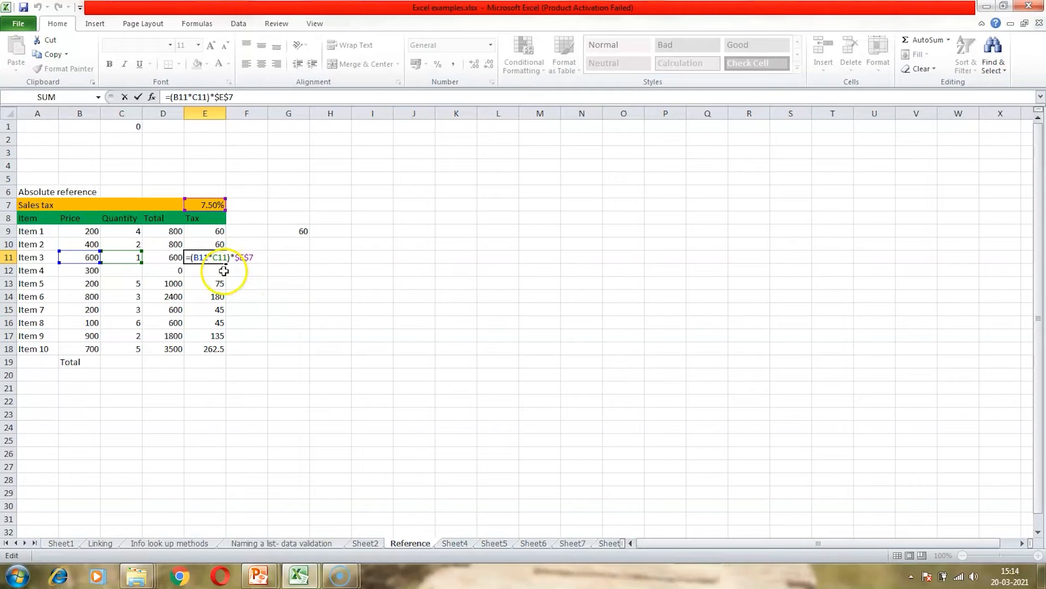
left_click(224, 271)
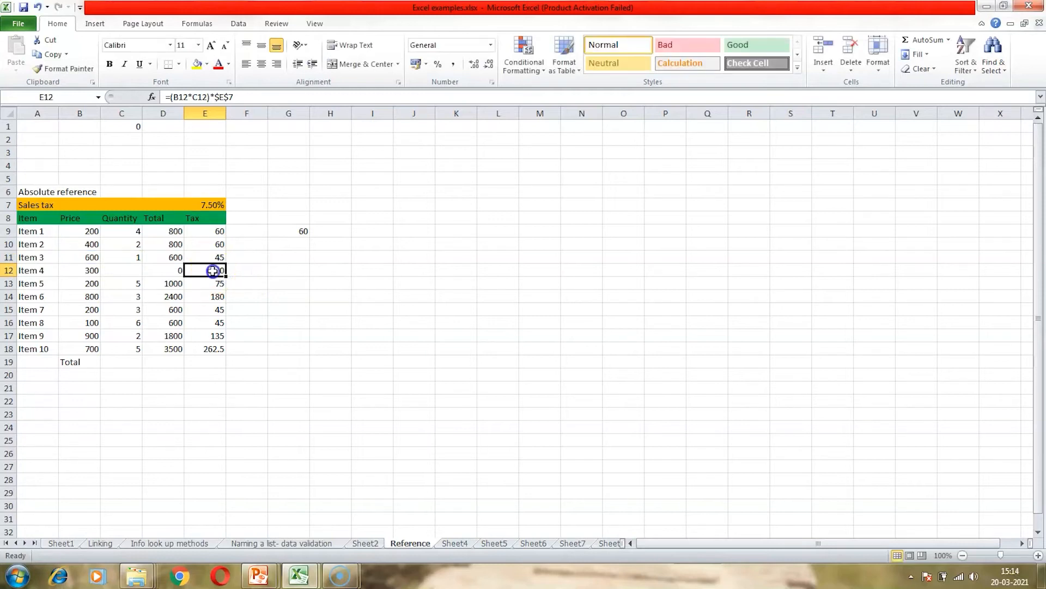
double_click(224, 271)
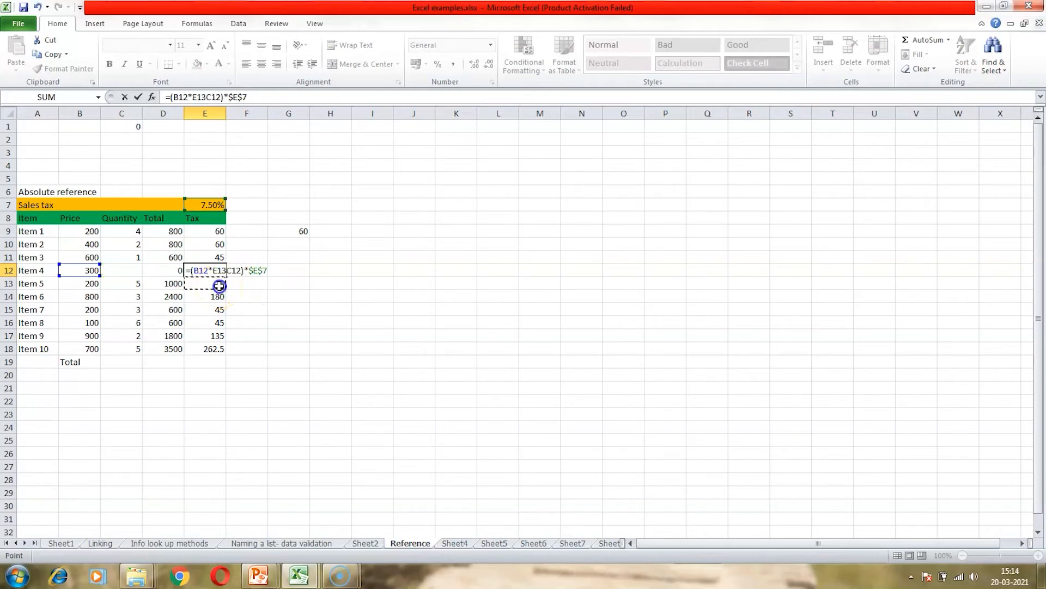
key("Escape")
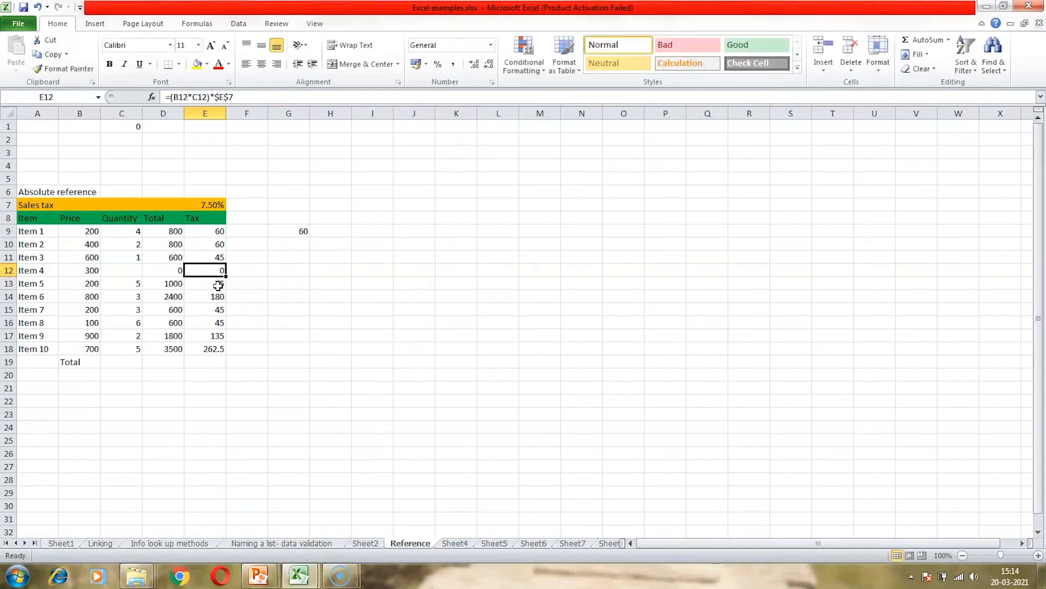
double_click(218, 285)
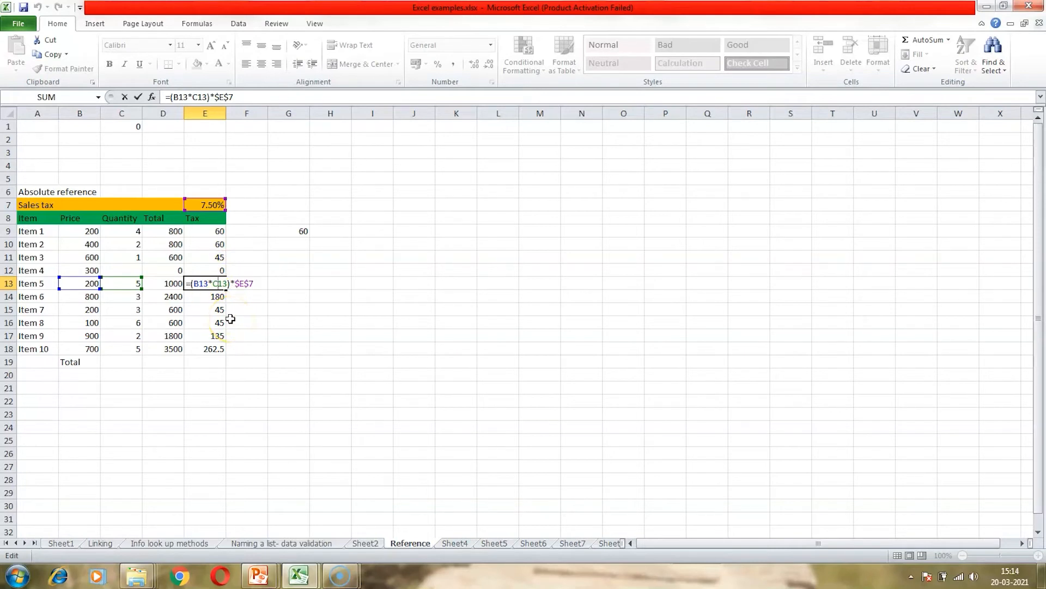
left_click(279, 347)
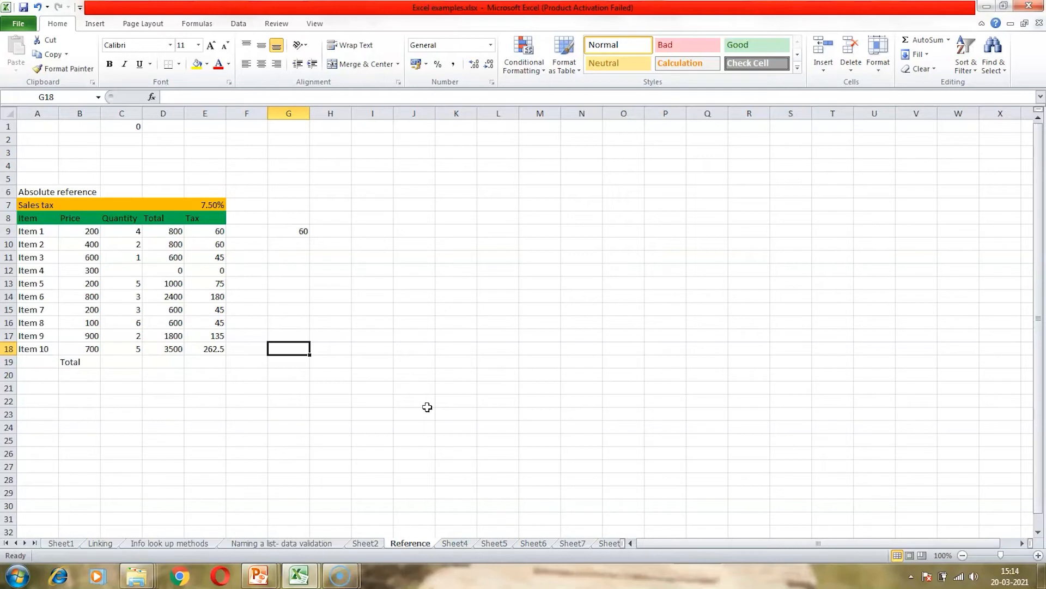
left_click(215, 204)
left_click_drag(215, 205, 283, 329)
left_click(22, 556)
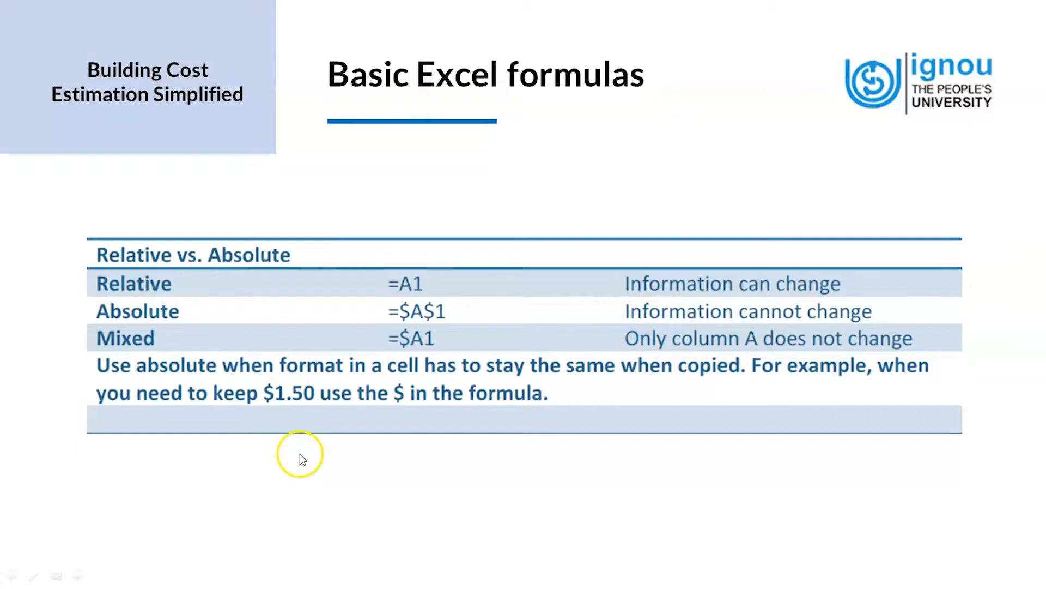
left_click(287, 474)
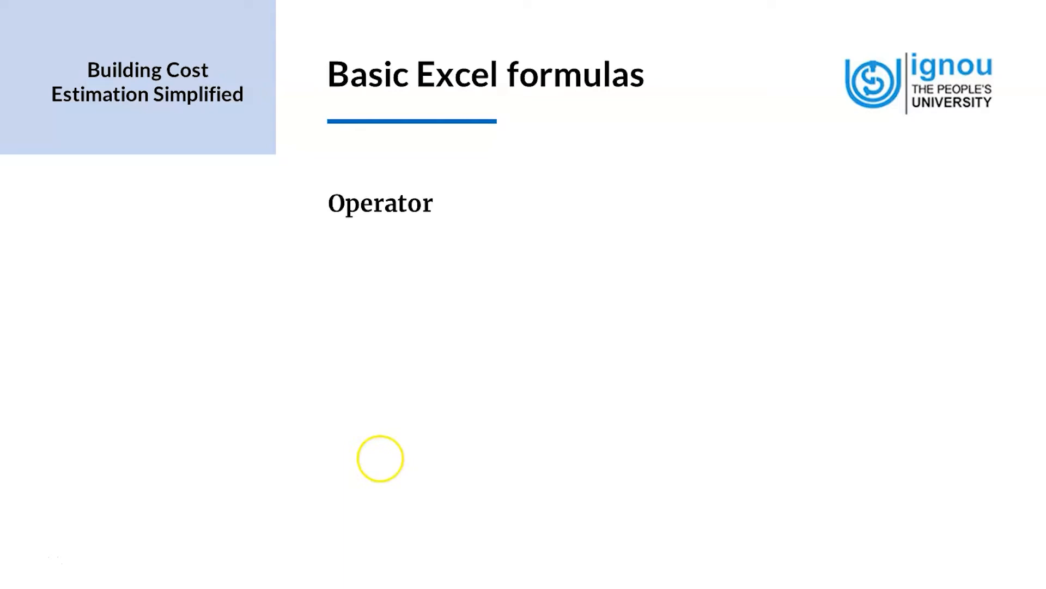
left_click(381, 458)
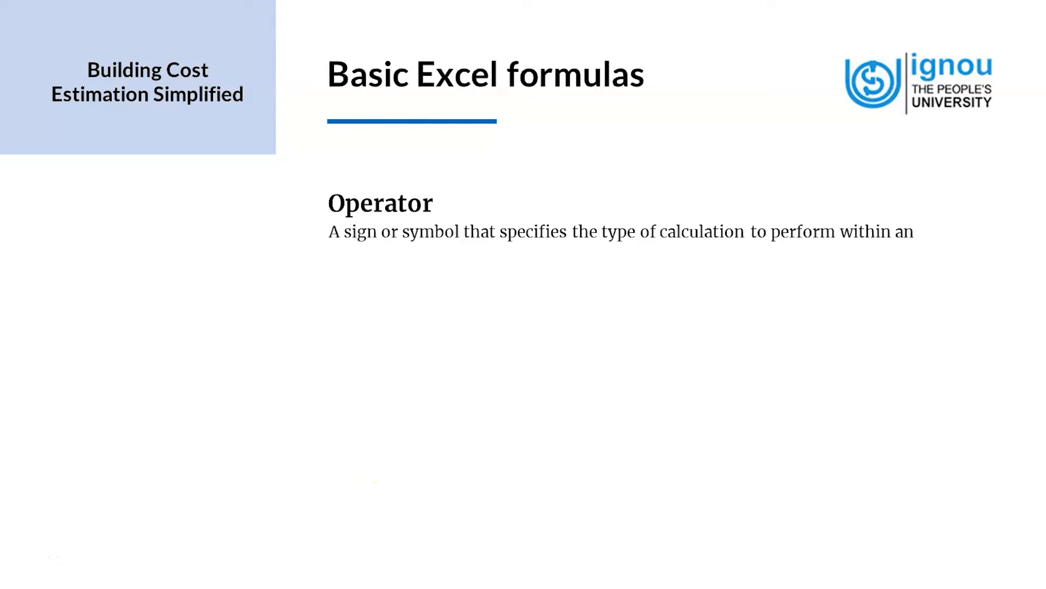
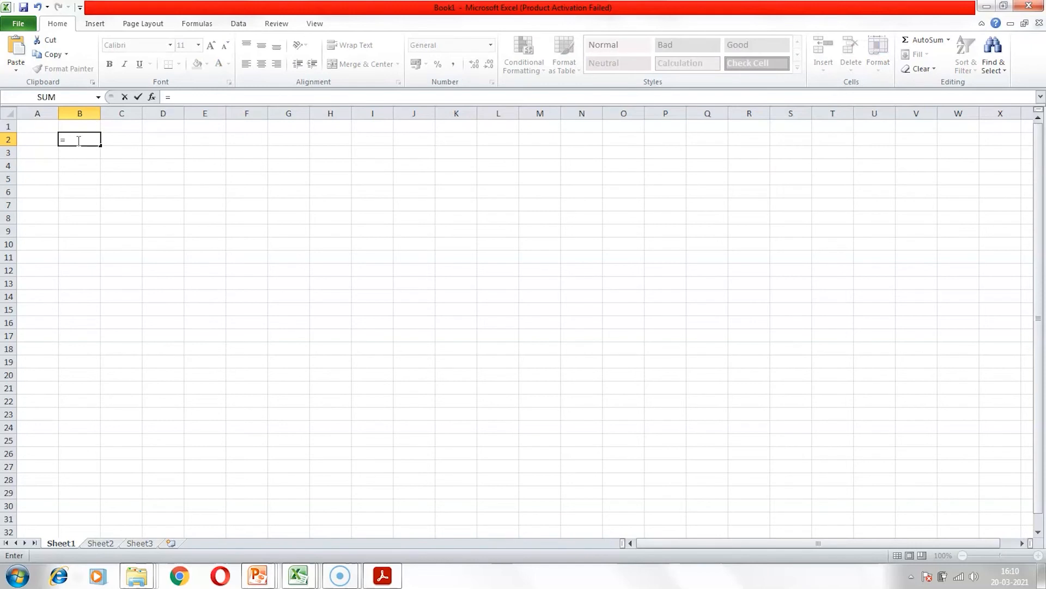
Enter the formula =5+2*3 in cell B2 and review it in the cell.
type("5+2*3")
key("Return")
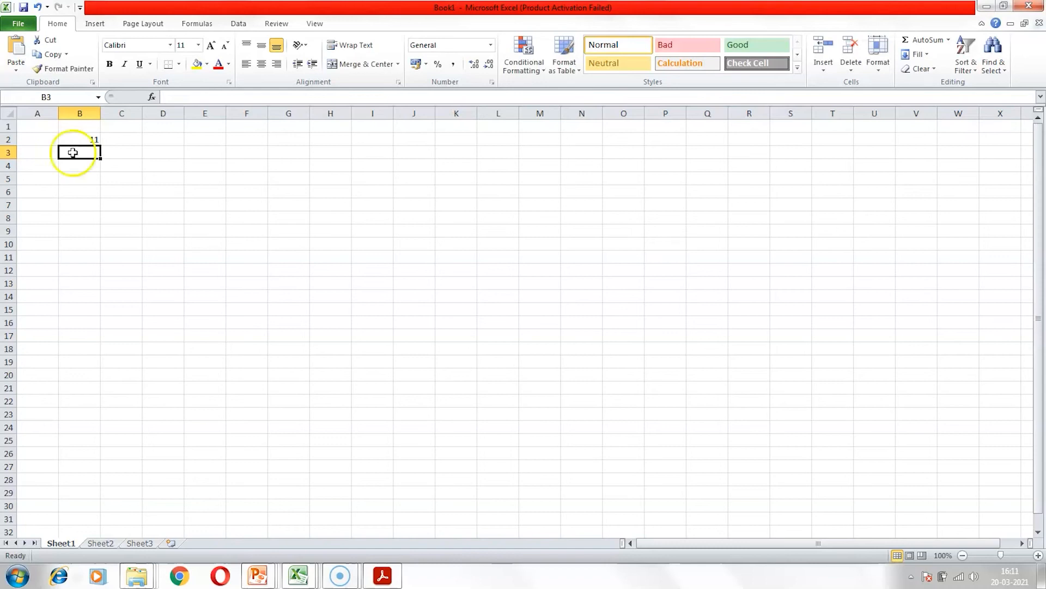
left_click(77, 140)
double_click(76, 140)
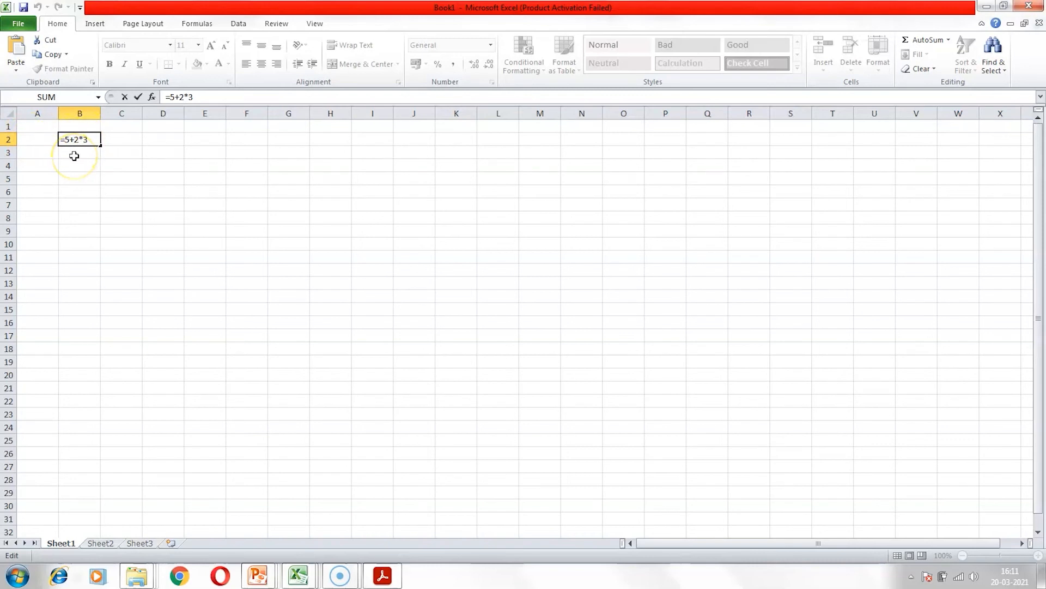
key("Tab")
double_click(77, 153)
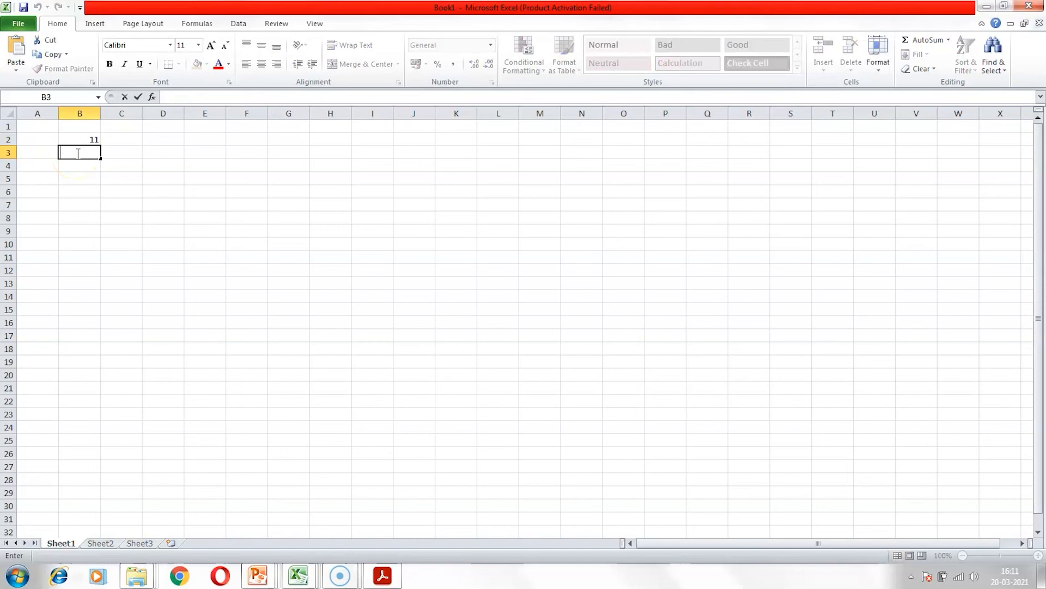
double_click(78, 140)
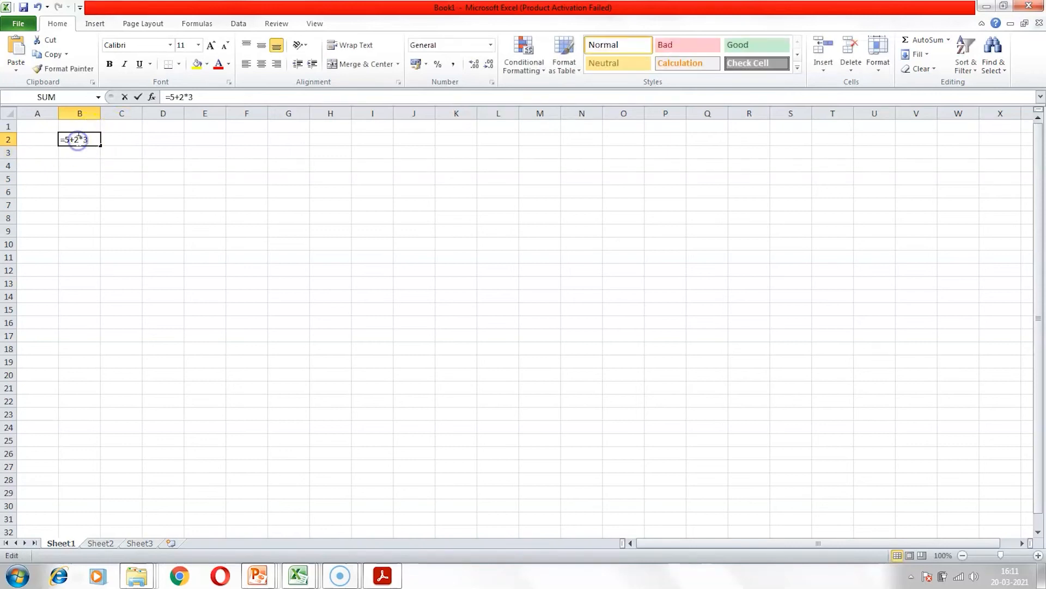
left_click(133, 271)
Enter the formula =(5+2)*3 in cell B3, with parentheses around the addition.
left_click(85, 154)
double_click(79, 153)
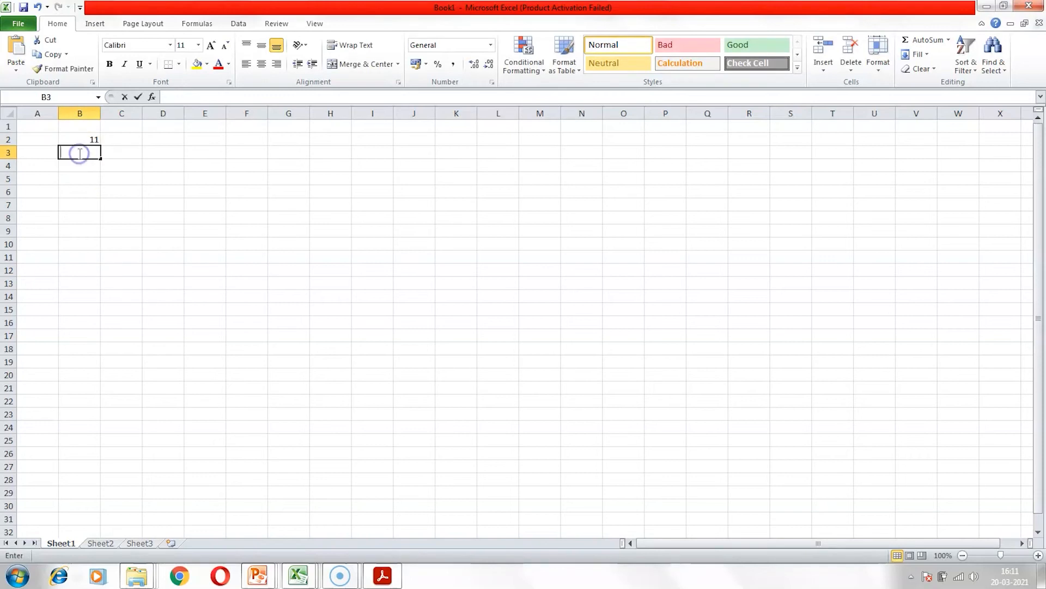
type("=")
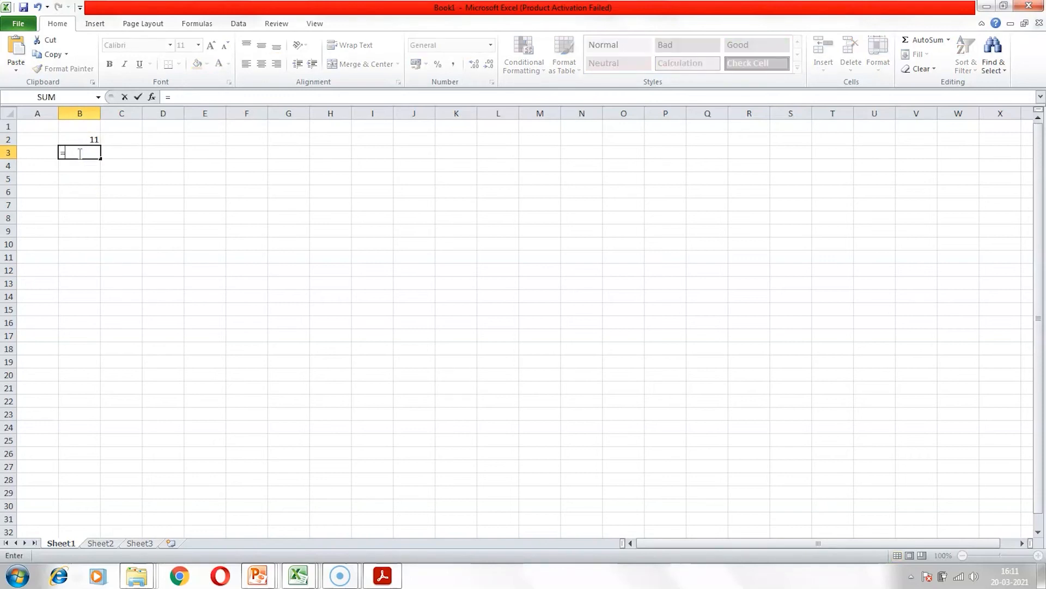
type("5+2*3")
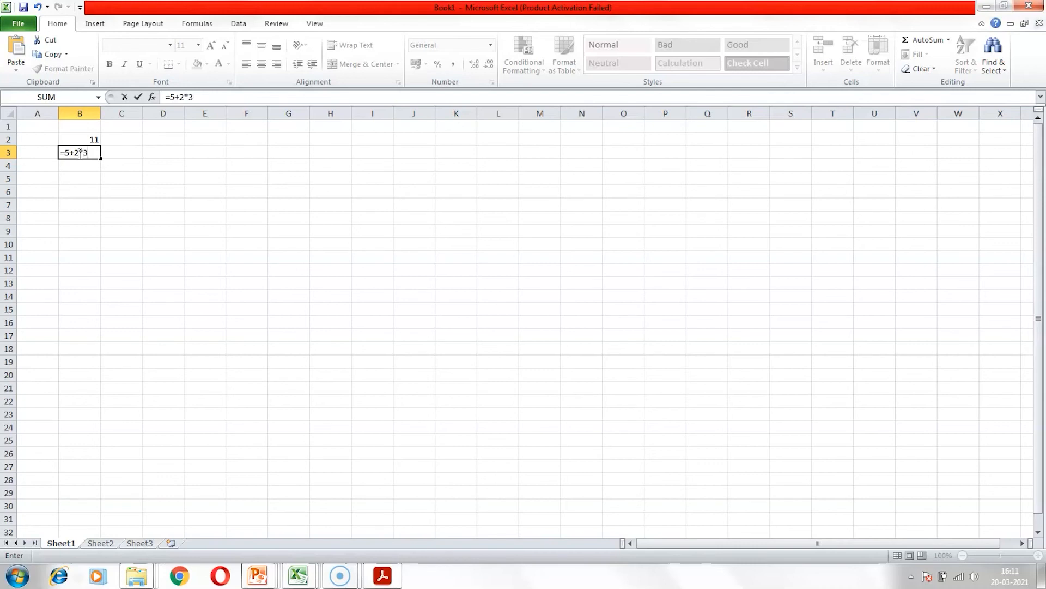
left_click(65, 153)
type("(")
left_click(84, 150)
type(")")
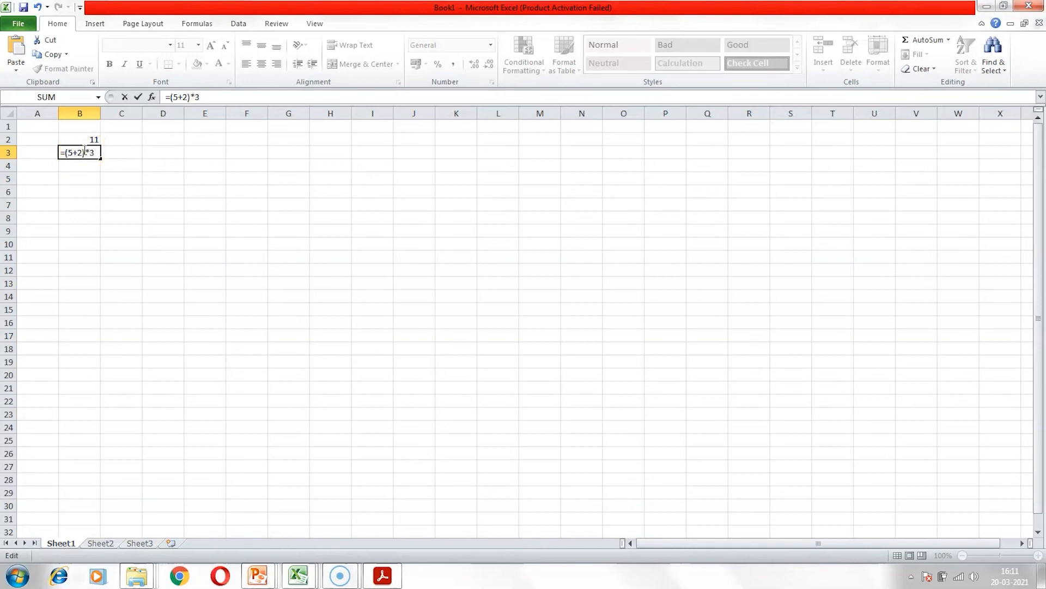
key("Tab")
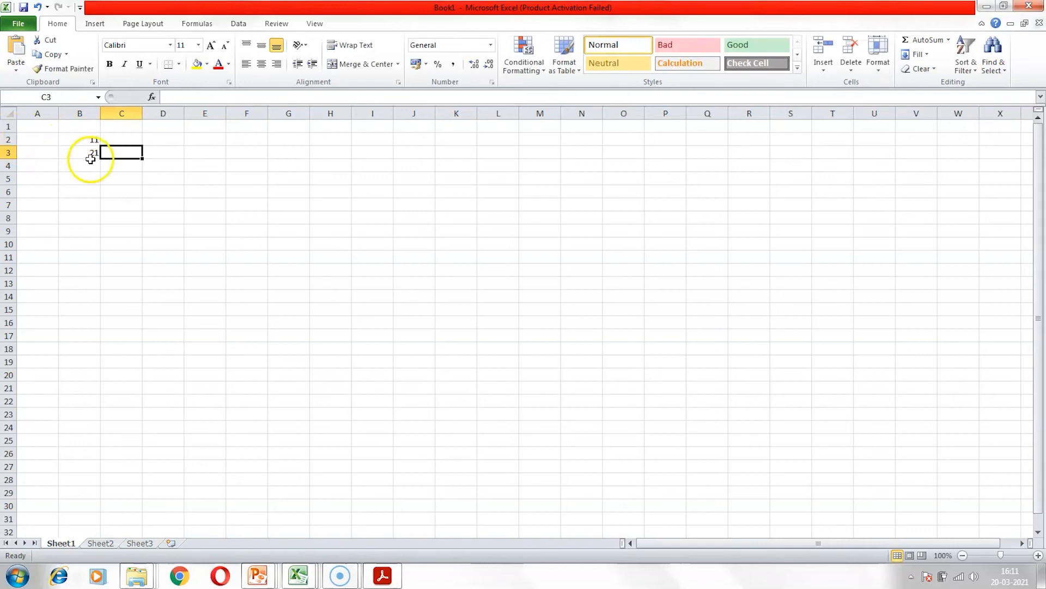
Examine how the parentheses set the calculation order in B3's formula.
double_click(86, 153)
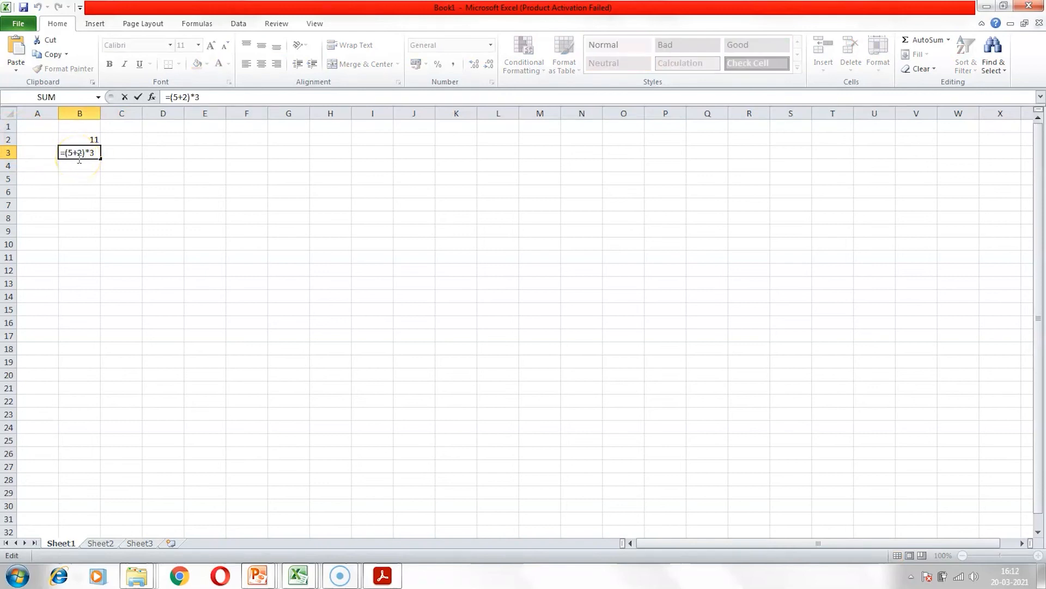
left_click(79, 158)
left_click(76, 157)
left_click(85, 158)
left_click(102, 158)
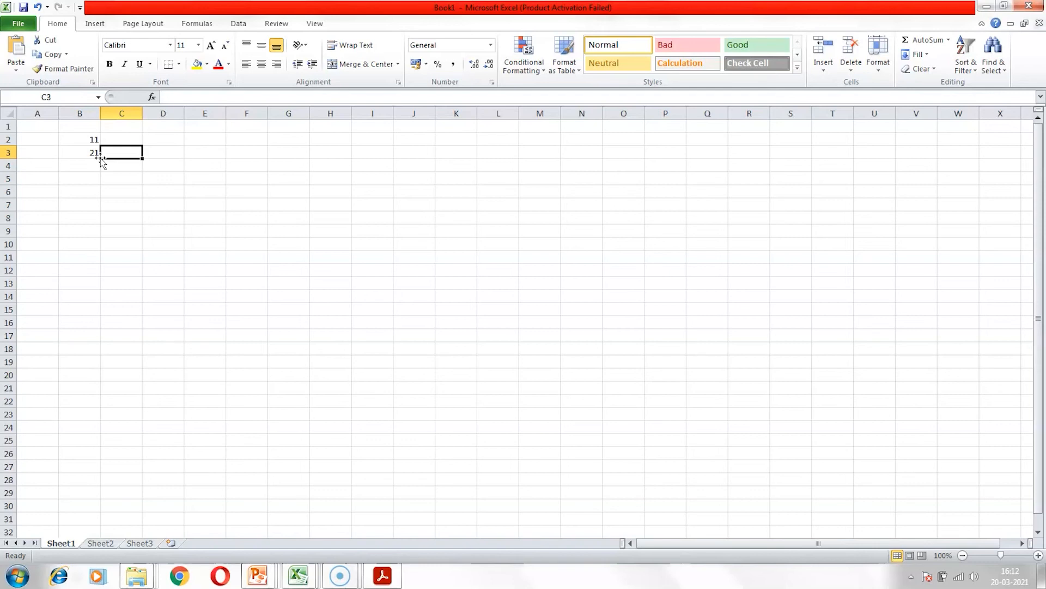
Enter the formula =128+345 in cell B6 to add the two numbers.
double_click(82, 195)
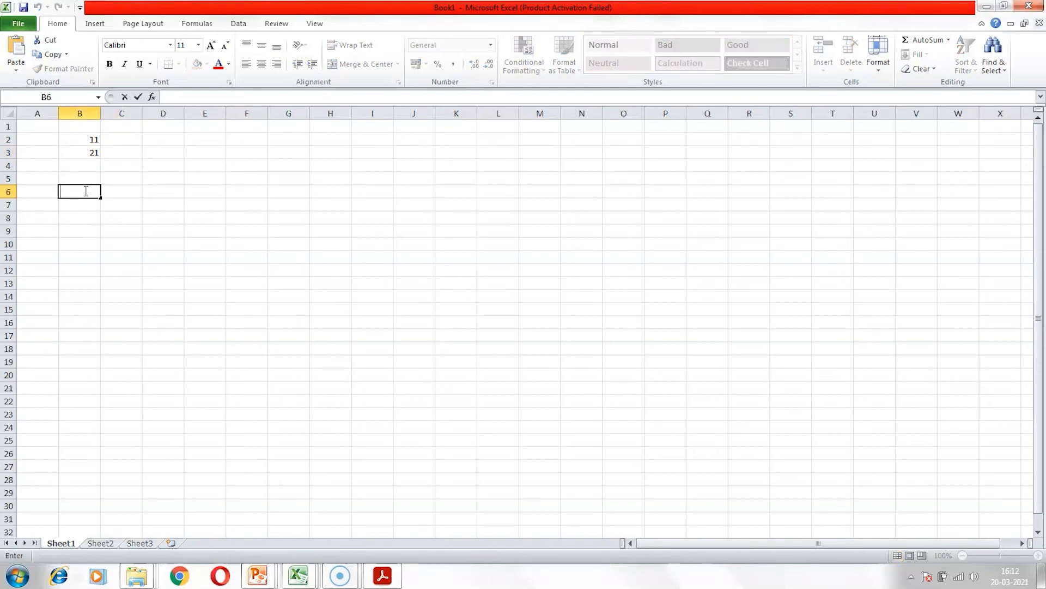
type("=")
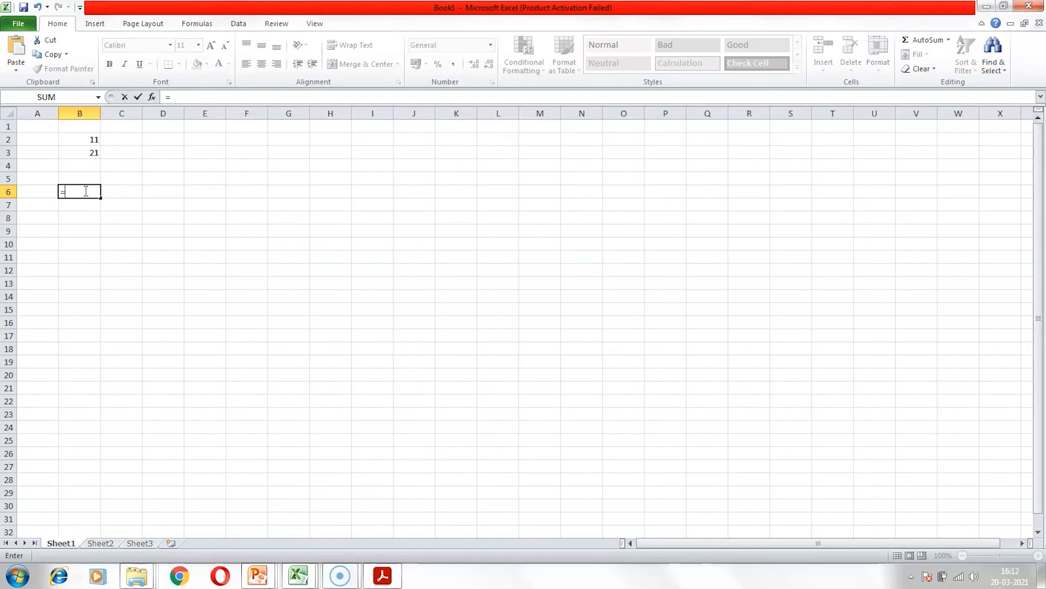
type("128+345")
key("Return")
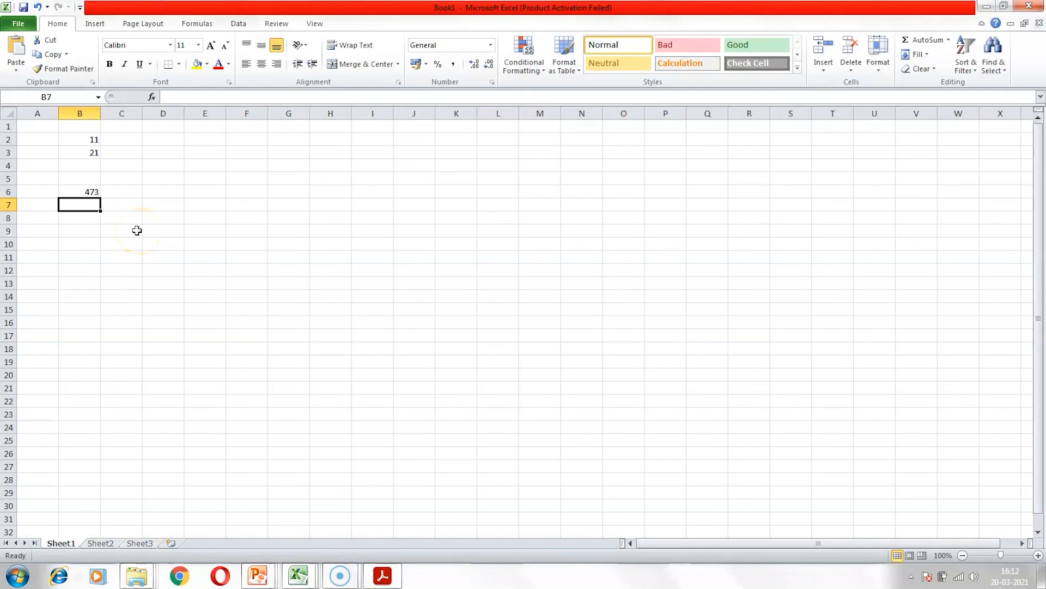
Enter the averaging formula =(10+20+30)/3 in cell B7 and review it in the cell.
double_click(68, 204)
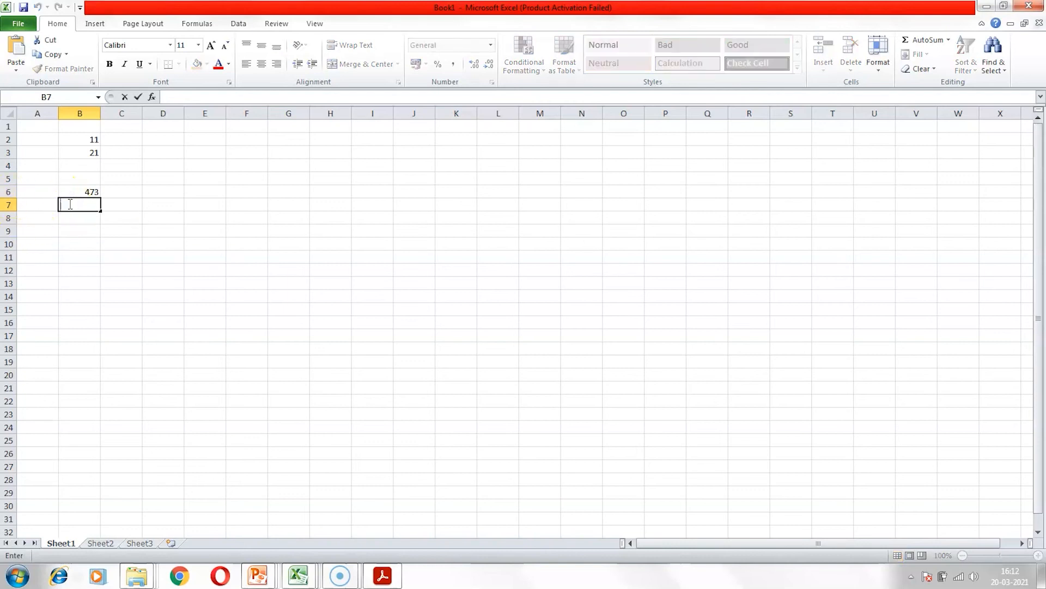
type("=(")
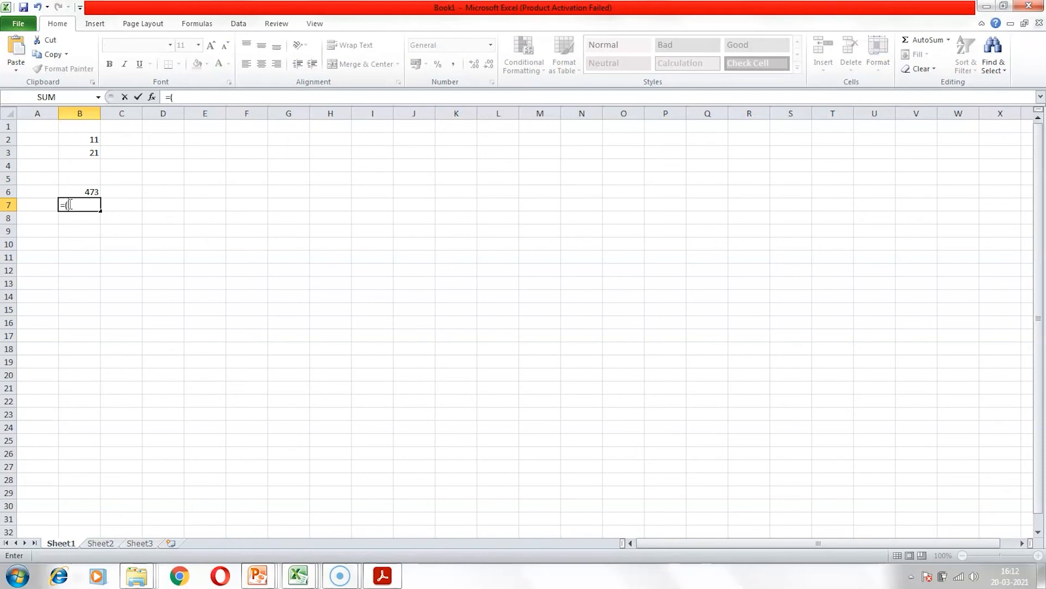
type("10+20+30)/3")
key("Return")
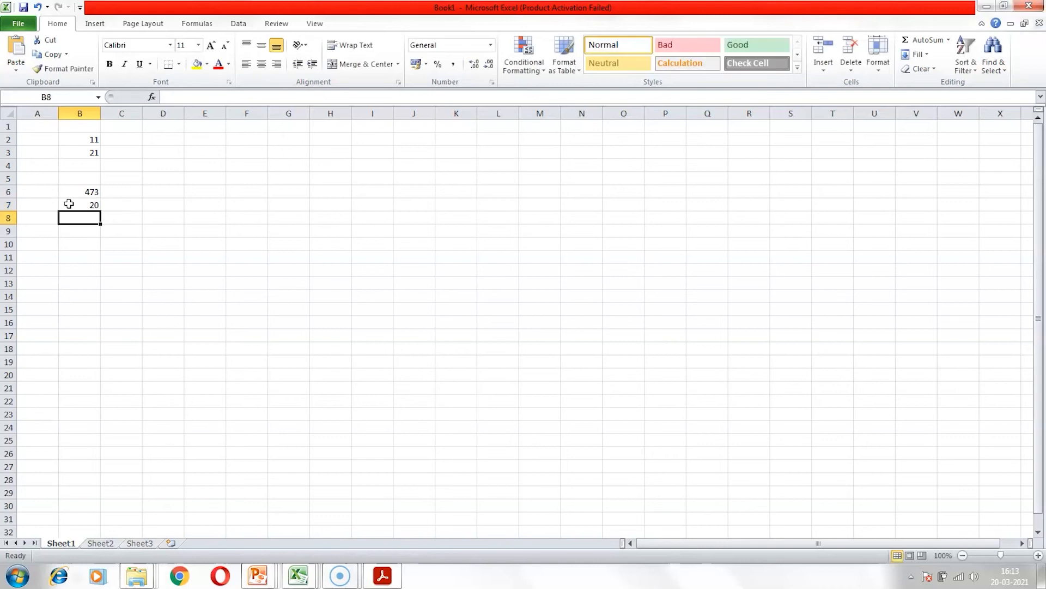
double_click(71, 206)
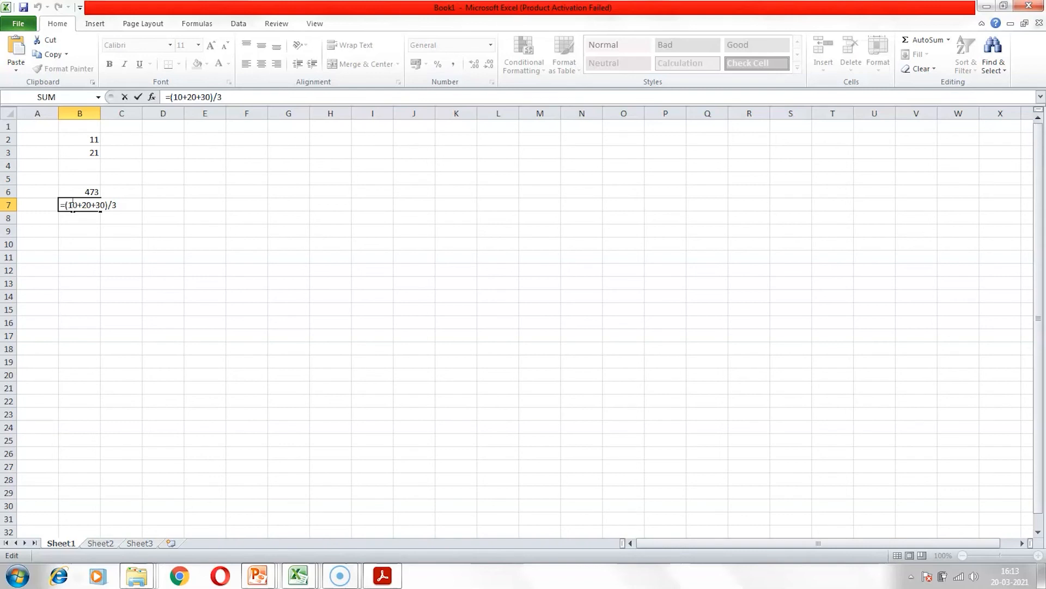
key("Tab")
left_click(105, 204)
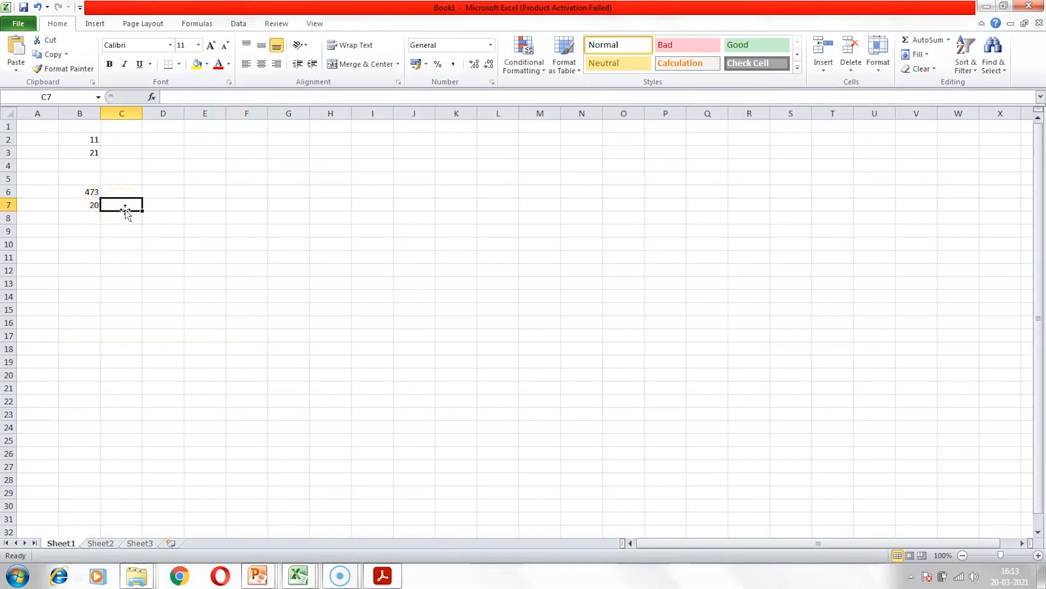
Enter the formula =SUM(100,200,300) in cell B9 and review it in the cell.
double_click(84, 232)
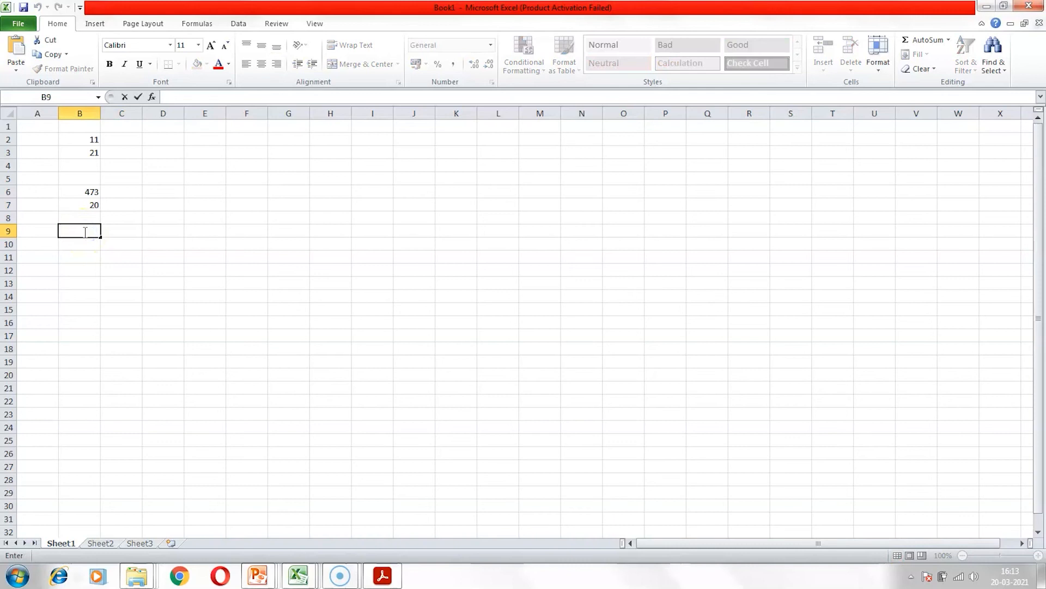
type("=")
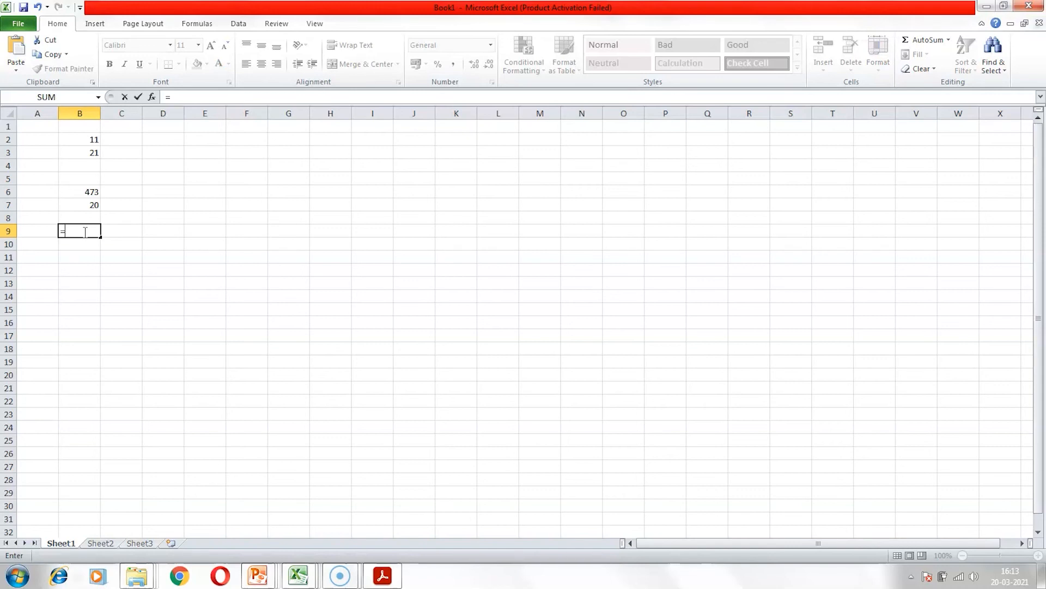
type("sum")
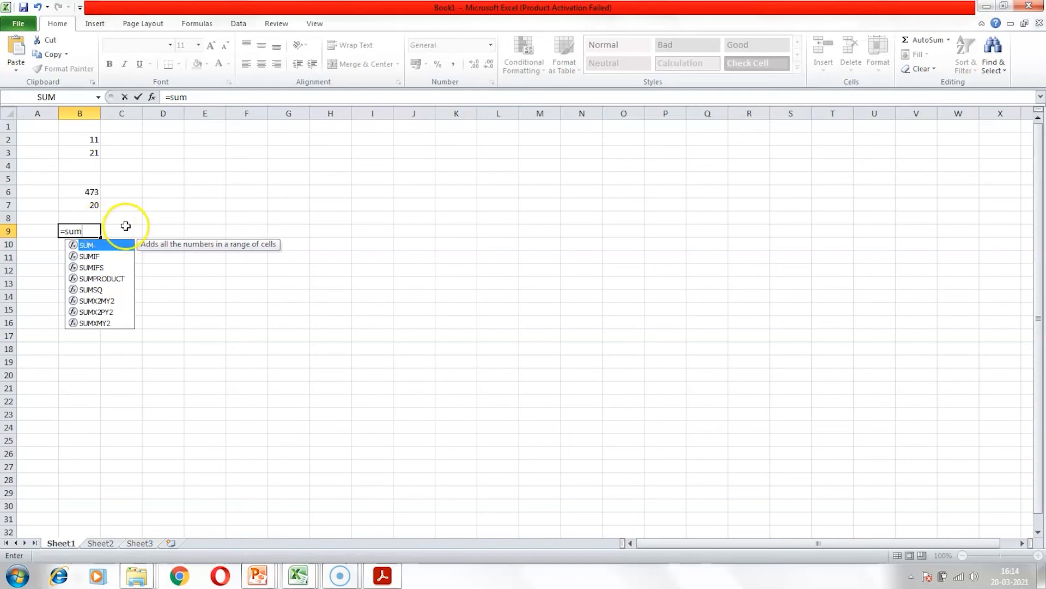
type("(")
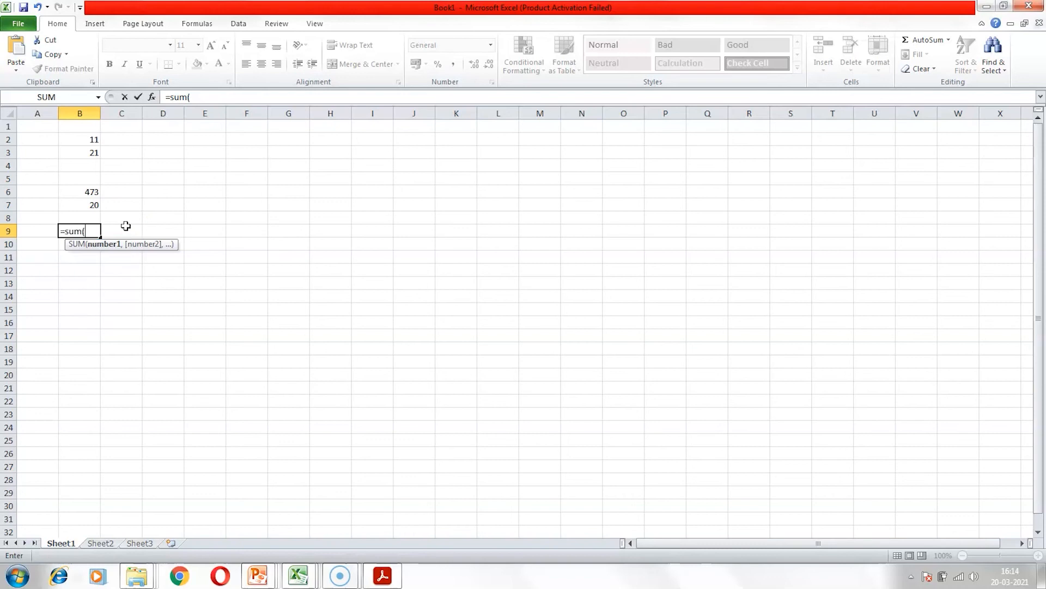
type("100,200")
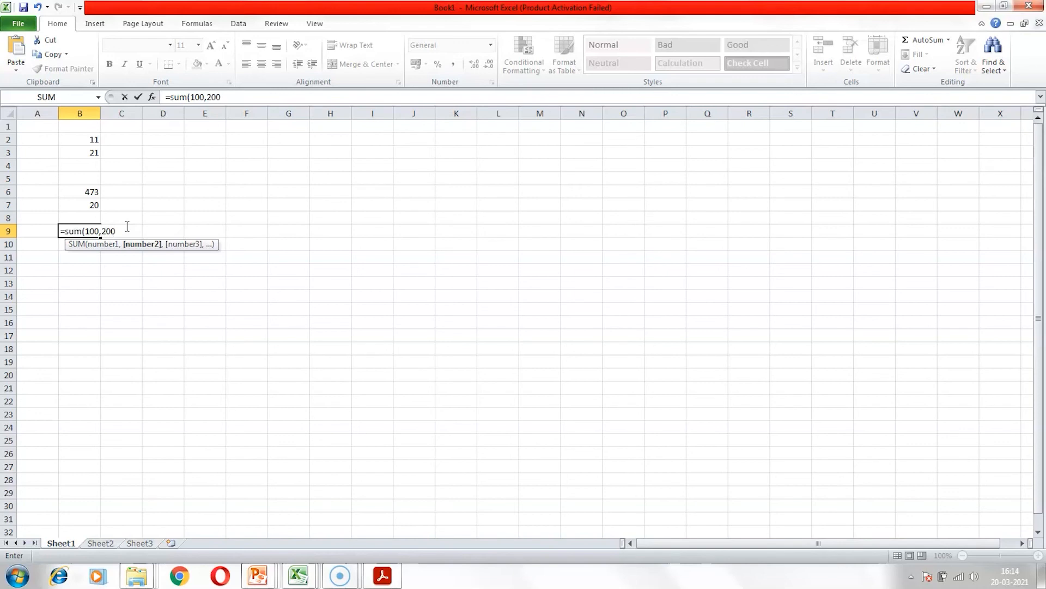
type(",30")
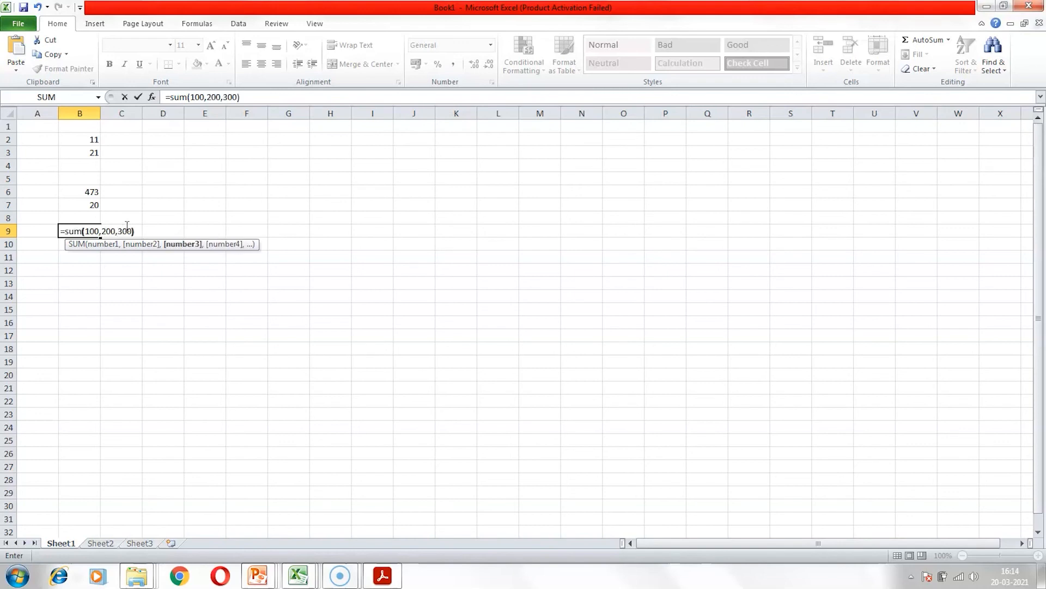
type("0)")
key("Return")
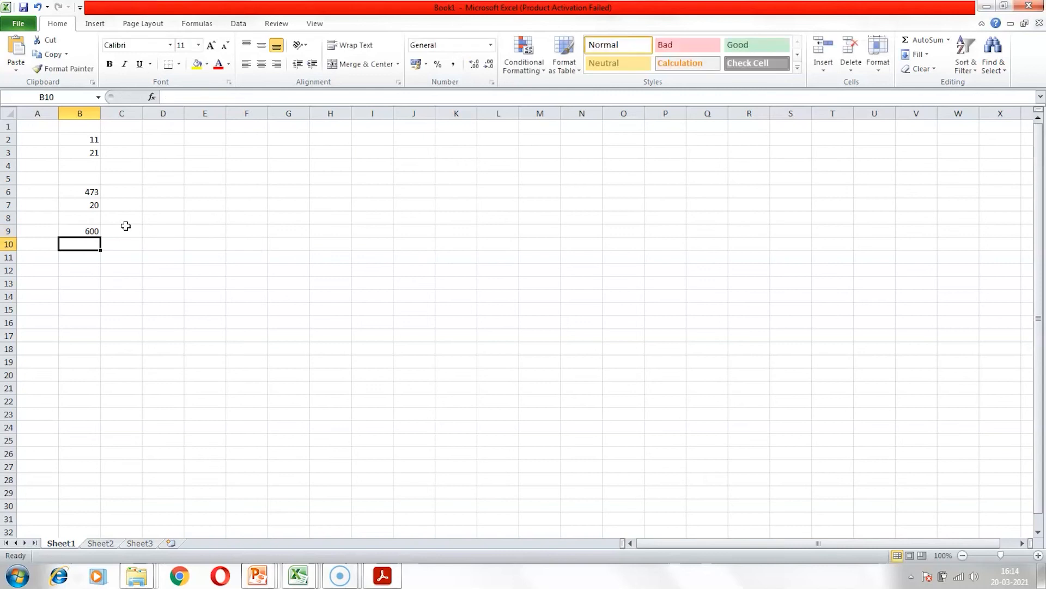
double_click(69, 231)
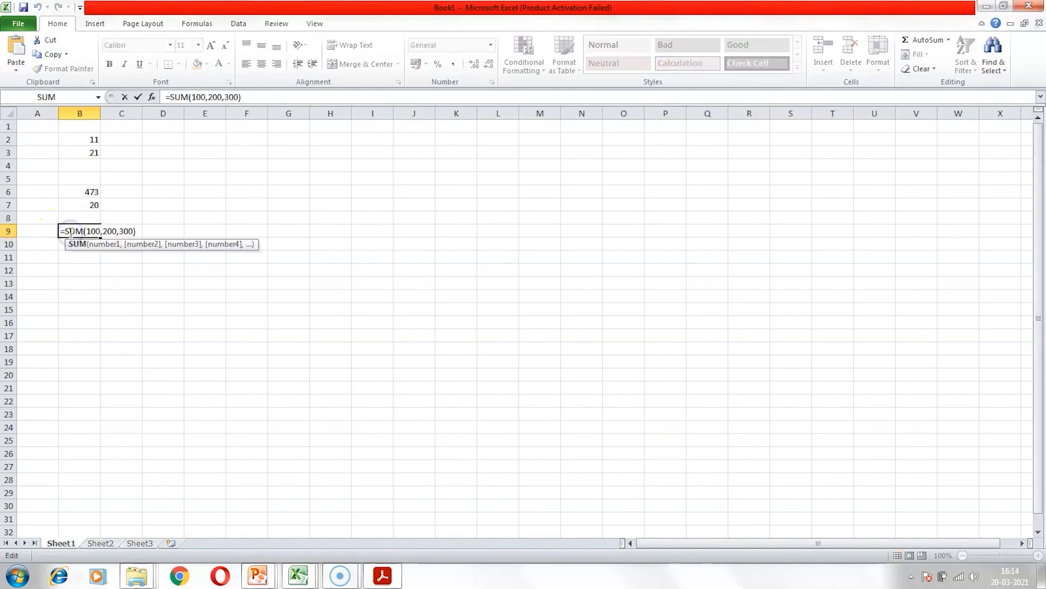
left_click(115, 236)
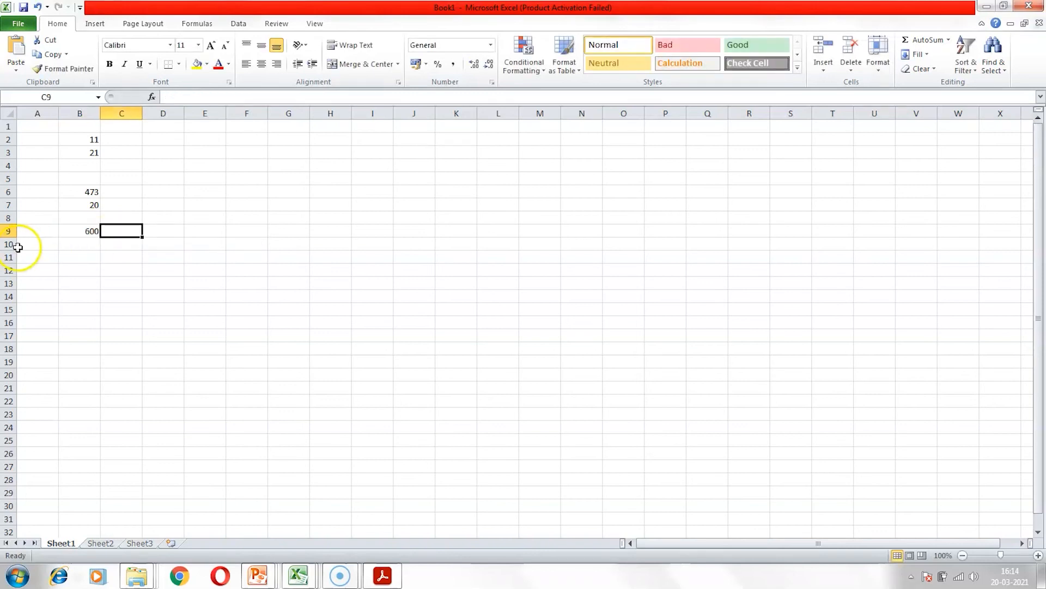
double_click(70, 247)
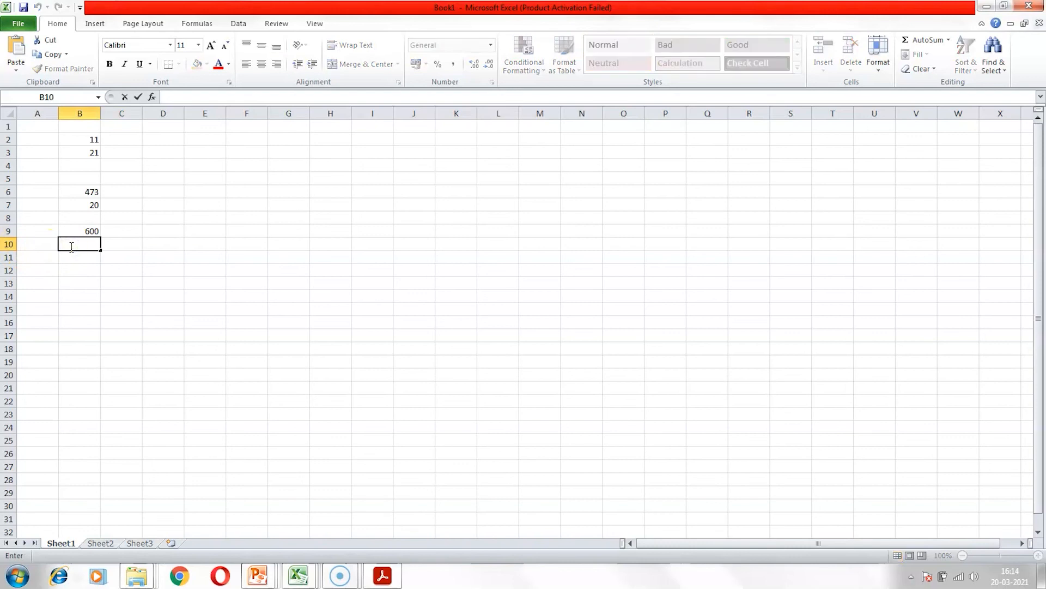
type("=")
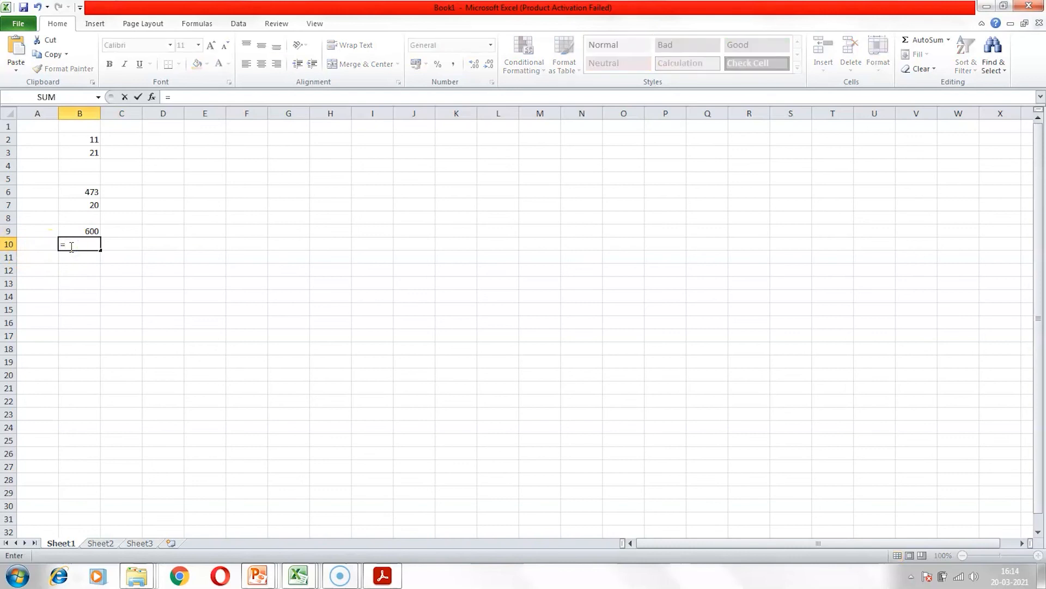
type("SUM")
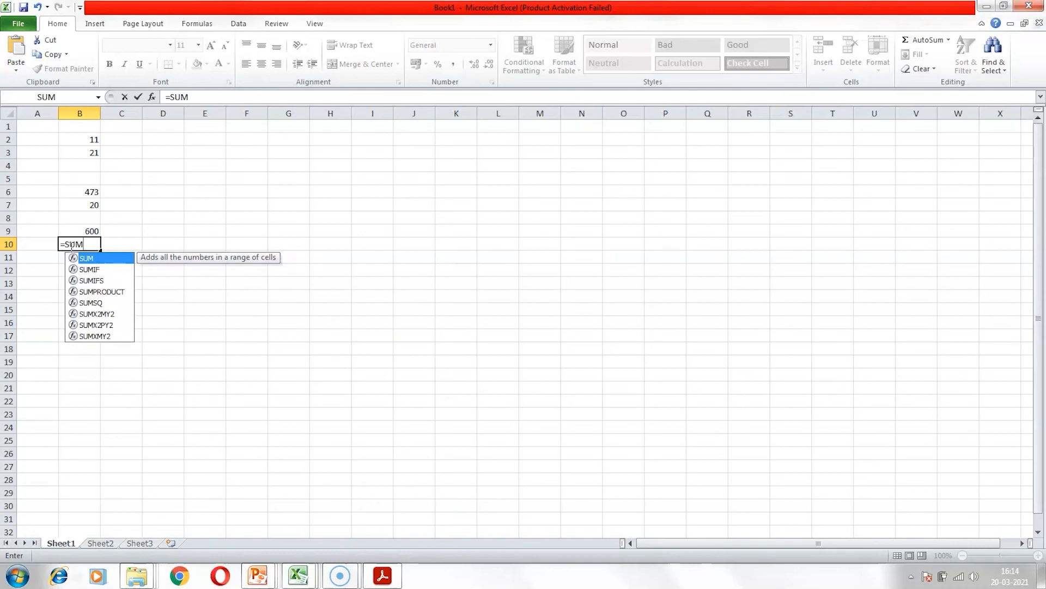
key("Escape")
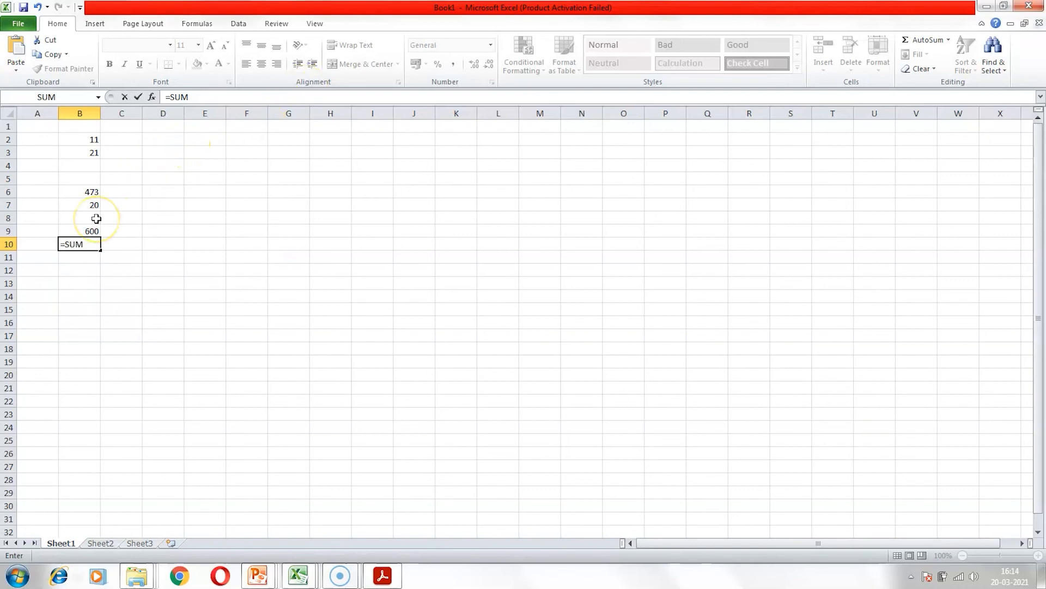
key("Escape")
left_click_drag(217, 140, 198, 240)
left_click(32, 126)
left_click_drag(32, 126, 35, 226)
left_click(35, 129)
type("100")
key("Return")
Fill cells A1 to A8 with the numbers 1, 3, 4, 4, 5, 7, 8 and 5.
left_click(34, 129)
type("1")
key("Return")
type("3")
key("Return")
type("4")
key("Return")
type("4")
key("Return")
type("5")
key("Return")
type("7")
key("Return")
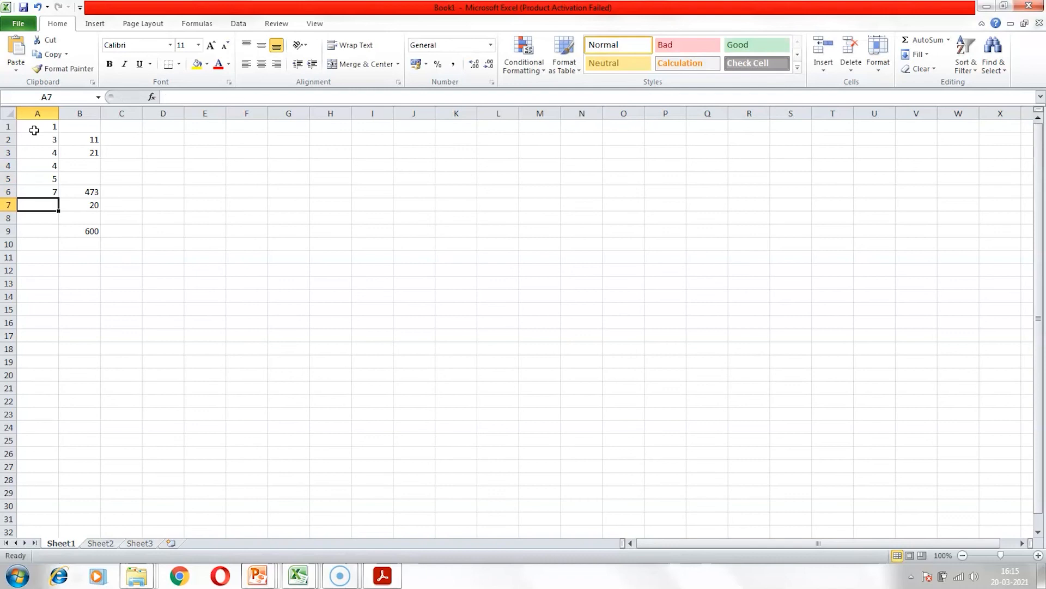
type("8")
left_click(42, 230)
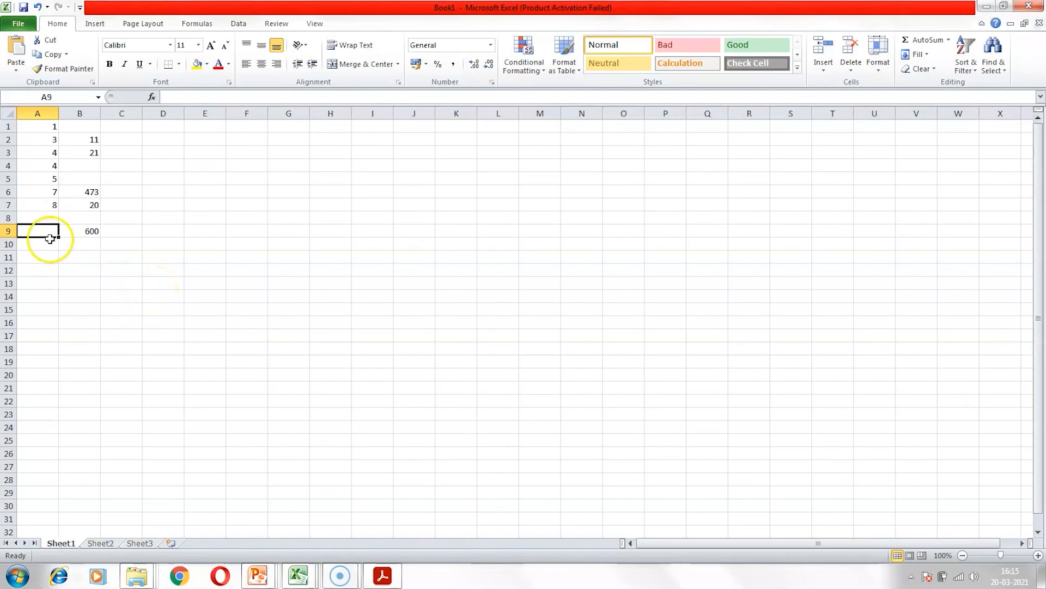
left_click(43, 218)
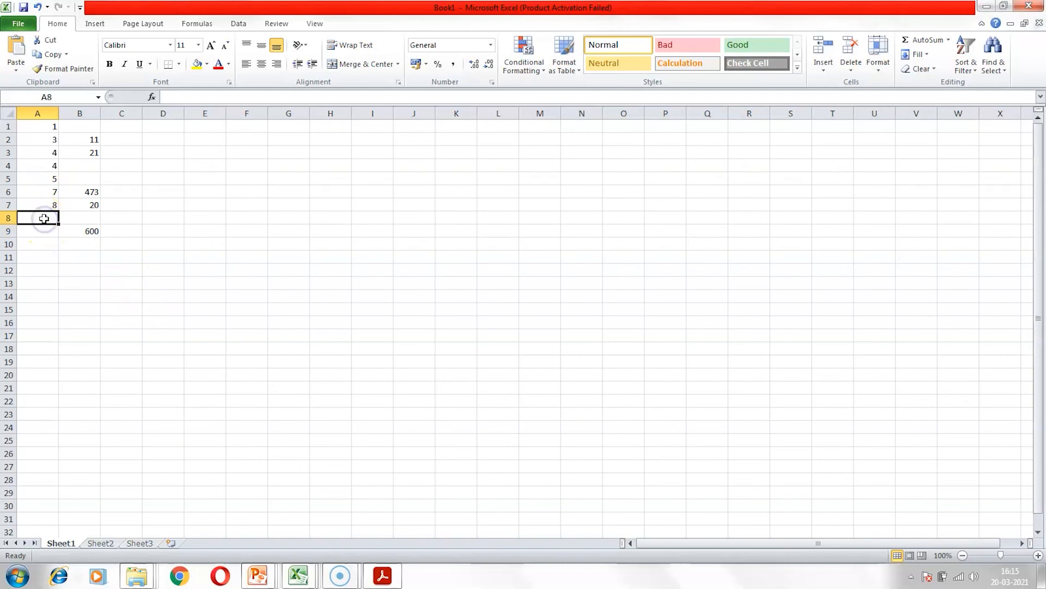
type("5")
key("Return")
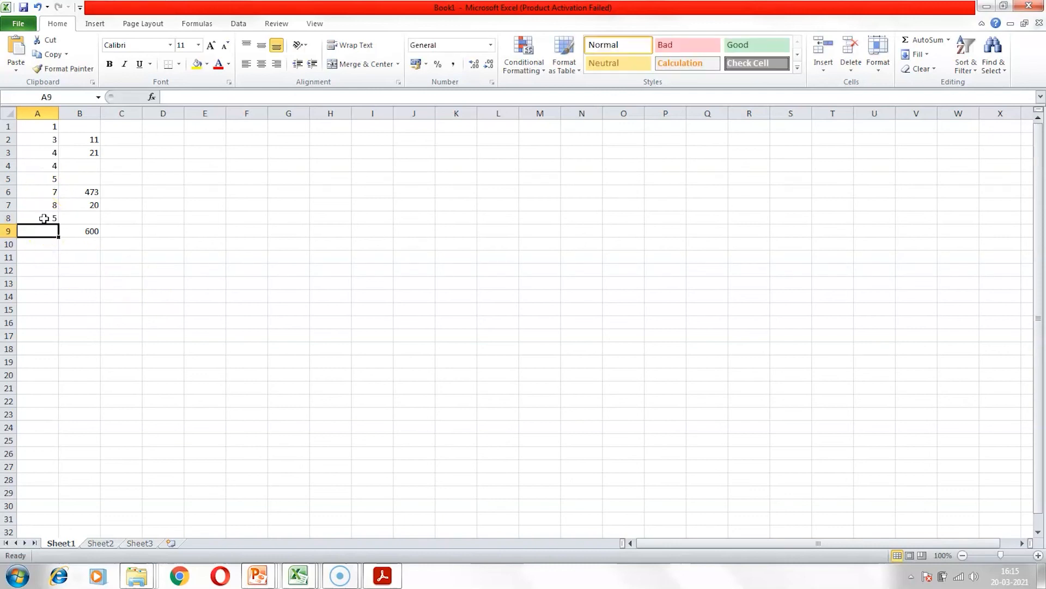
Enter the formula =SUM(A1:A8) in cell C11 to add the whole column range, and review its reference.
double_click(121, 259)
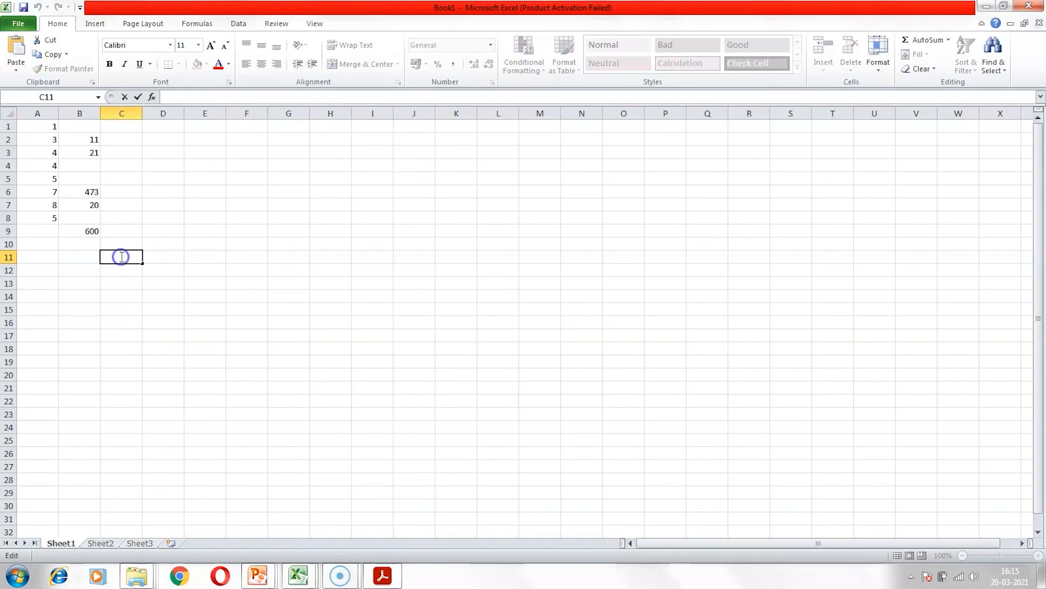
type("=SUM")
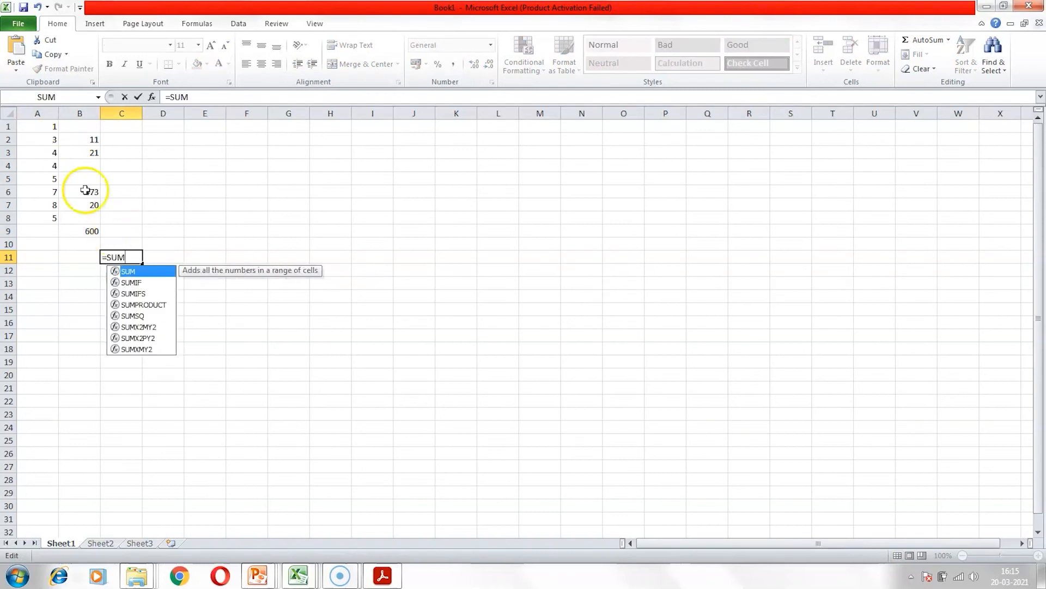
type("(")
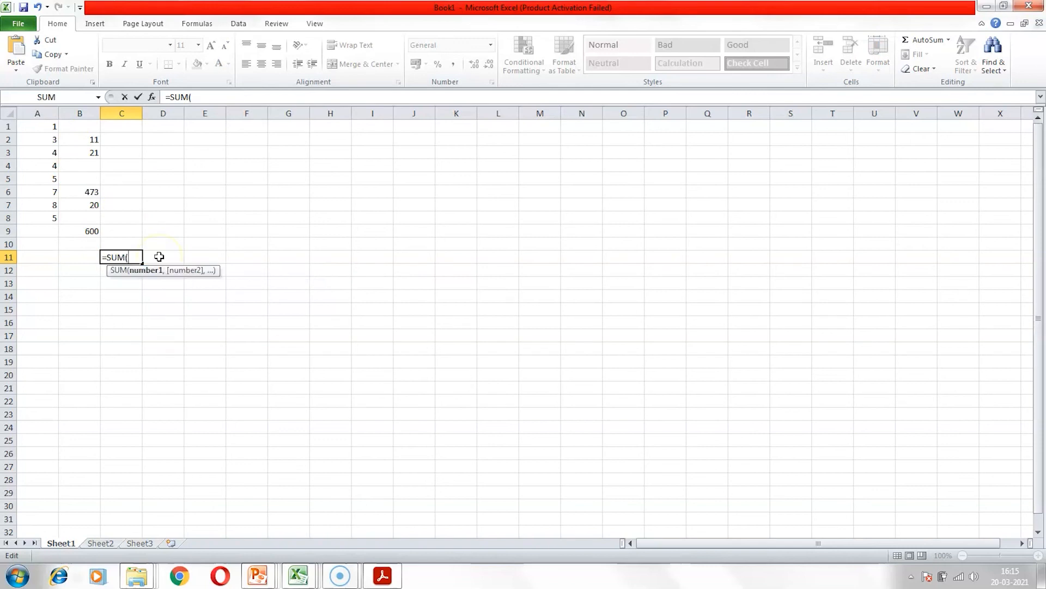
left_click_drag(48, 131, 46, 218)
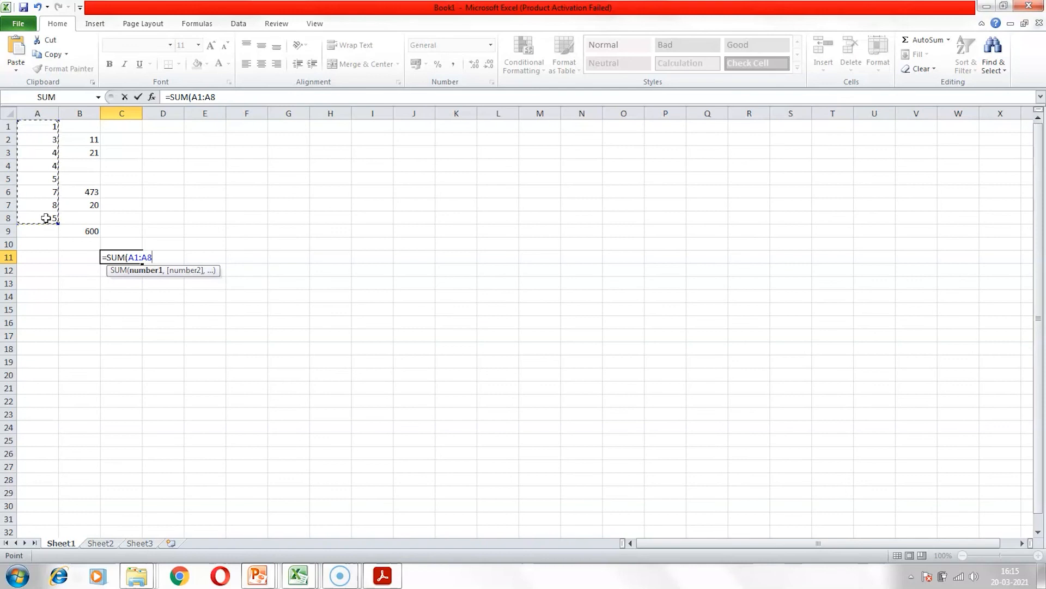
type(")")
key("Return")
left_click(104, 266)
left_click(106, 256)
double_click(105, 256)
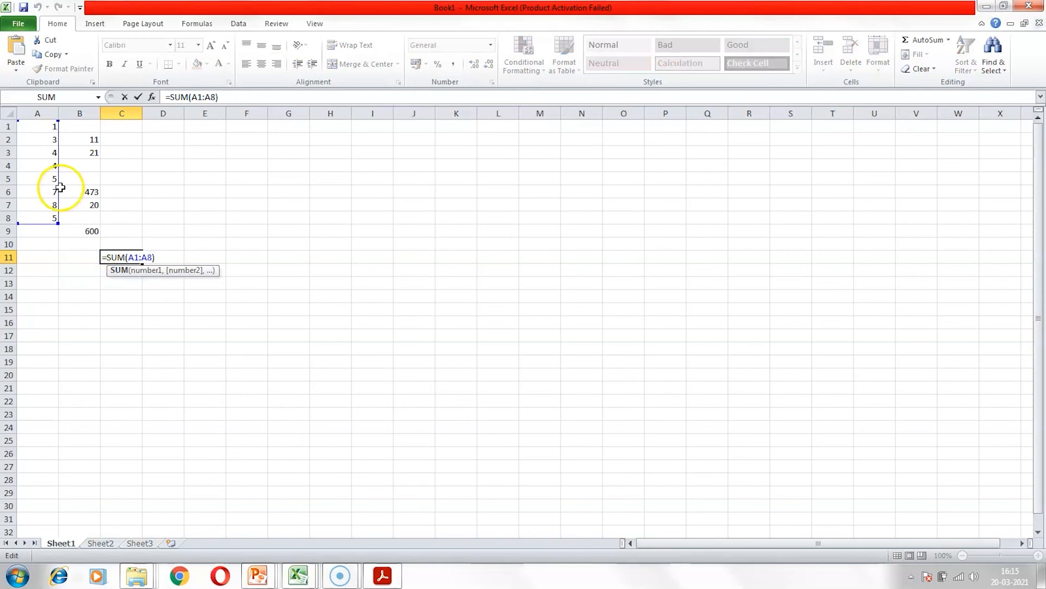
left_click(139, 257)
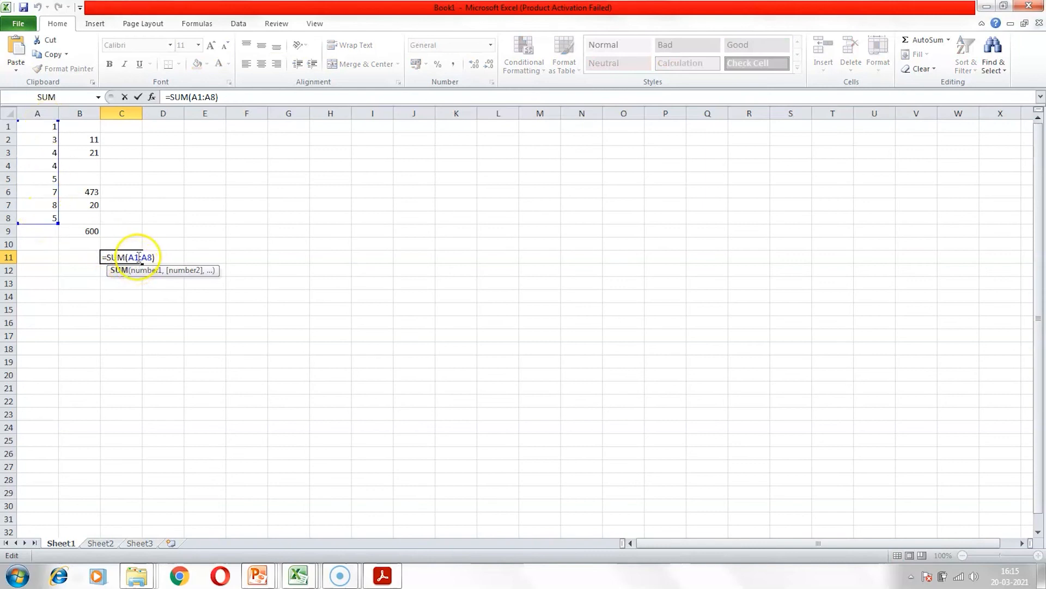
key("Tab")
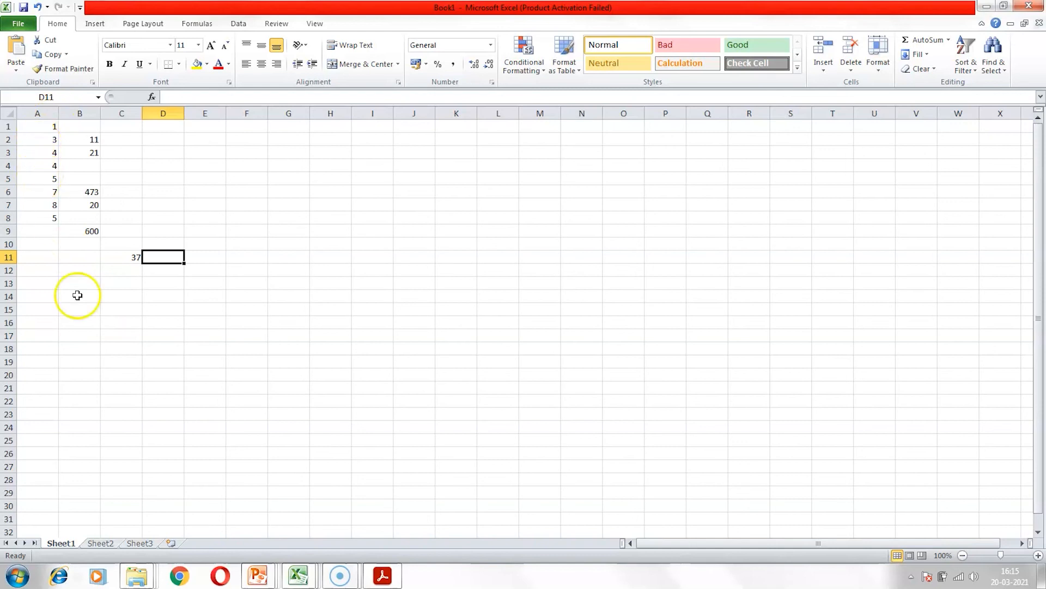
Enter the formula =SUM(A1,A5,A8) in cell C13 to add only those three cells, and review its references.
double_click(129, 284)
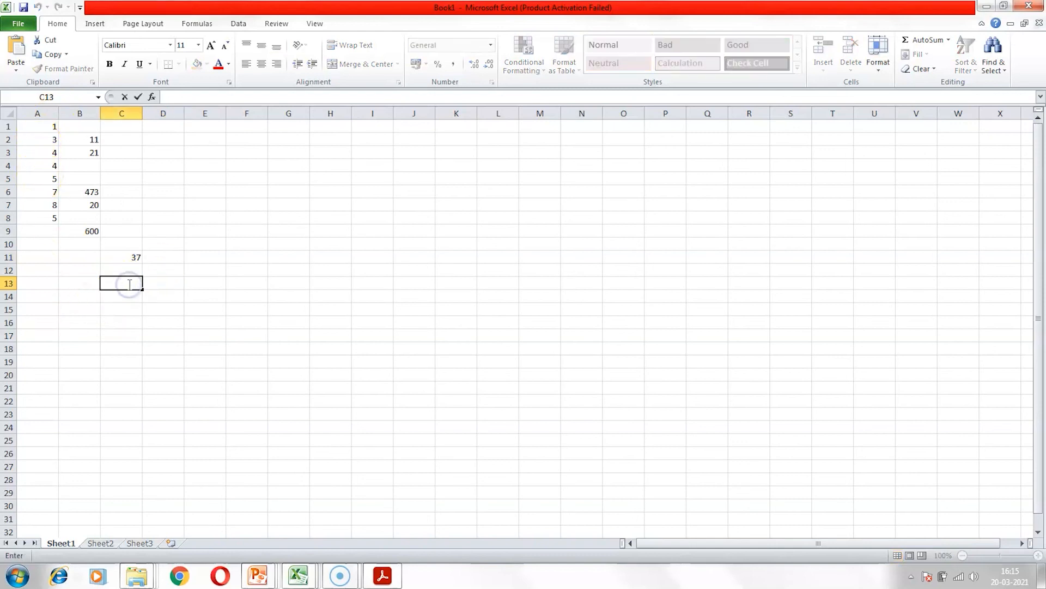
type("=SUz")
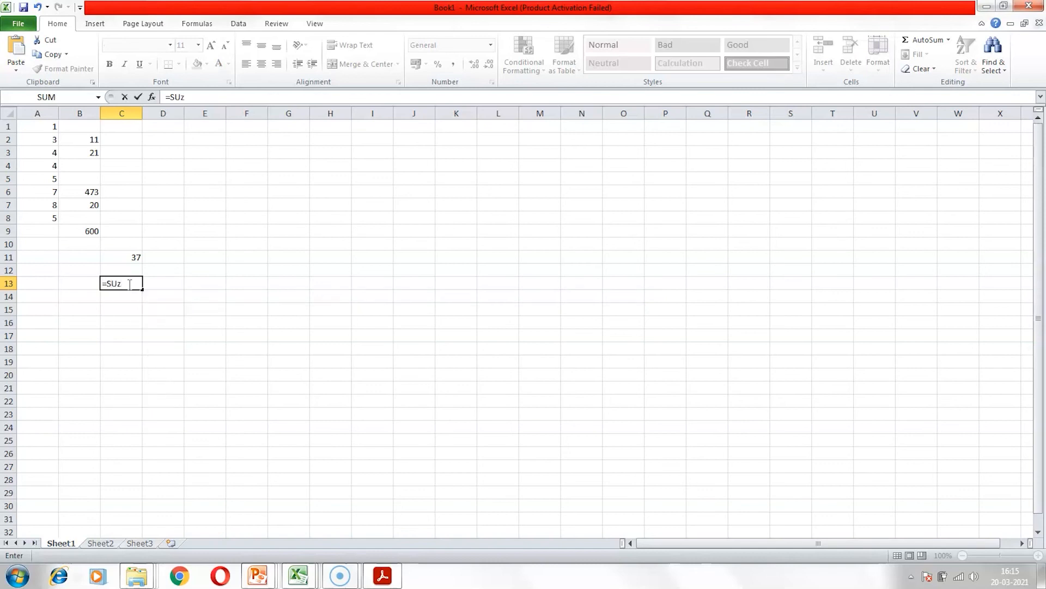
key("BackSpace")
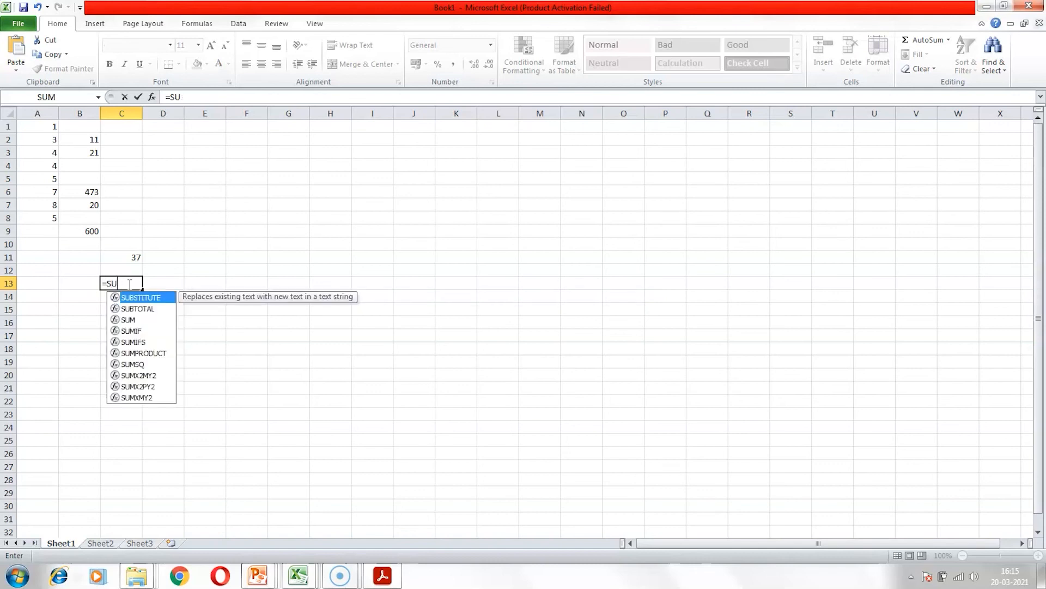
type("M(")
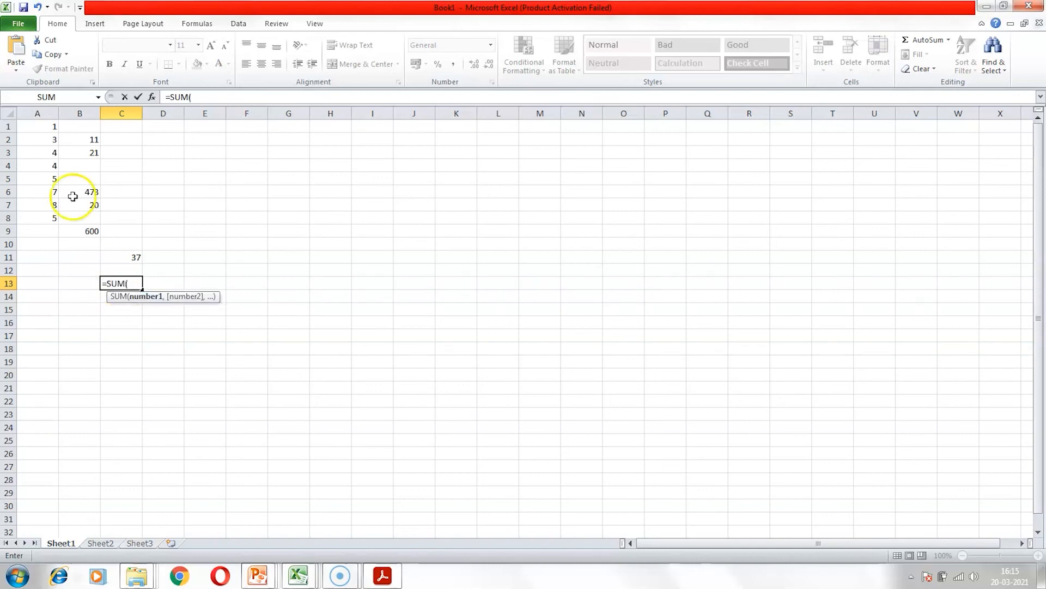
left_click(49, 125)
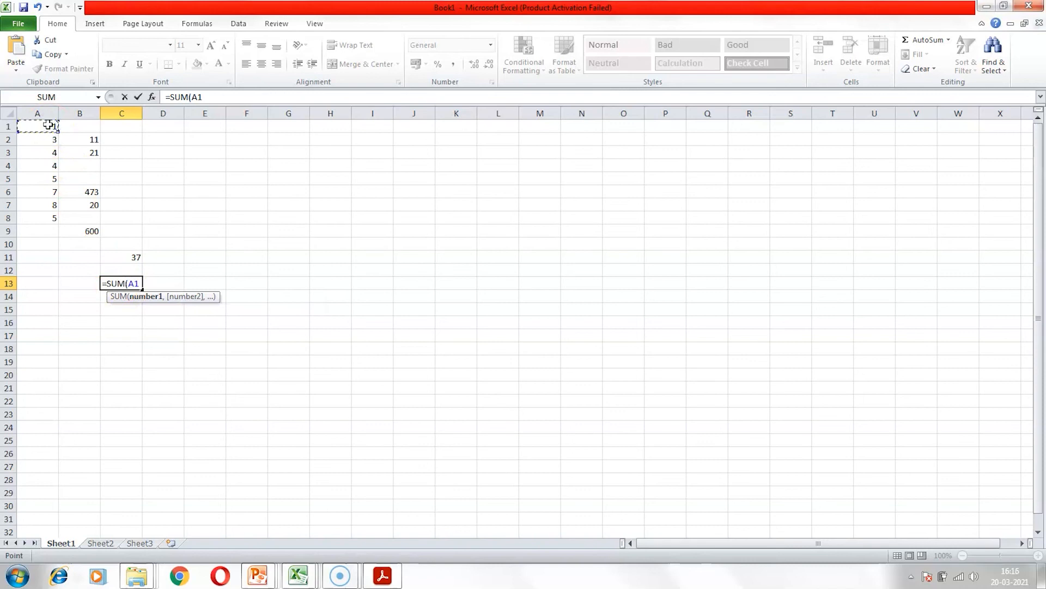
type(",")
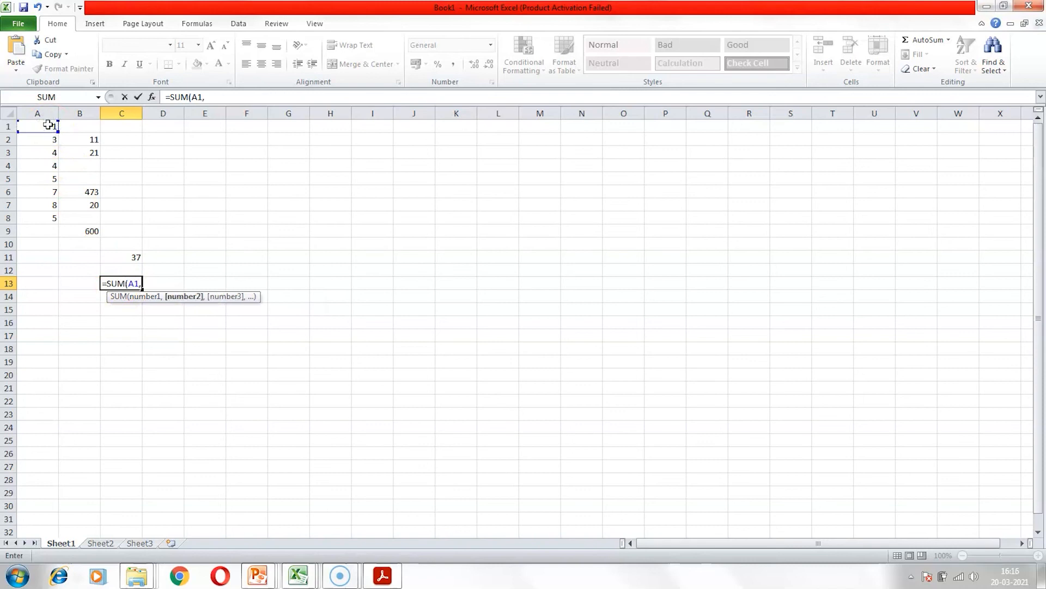
left_click(32, 180)
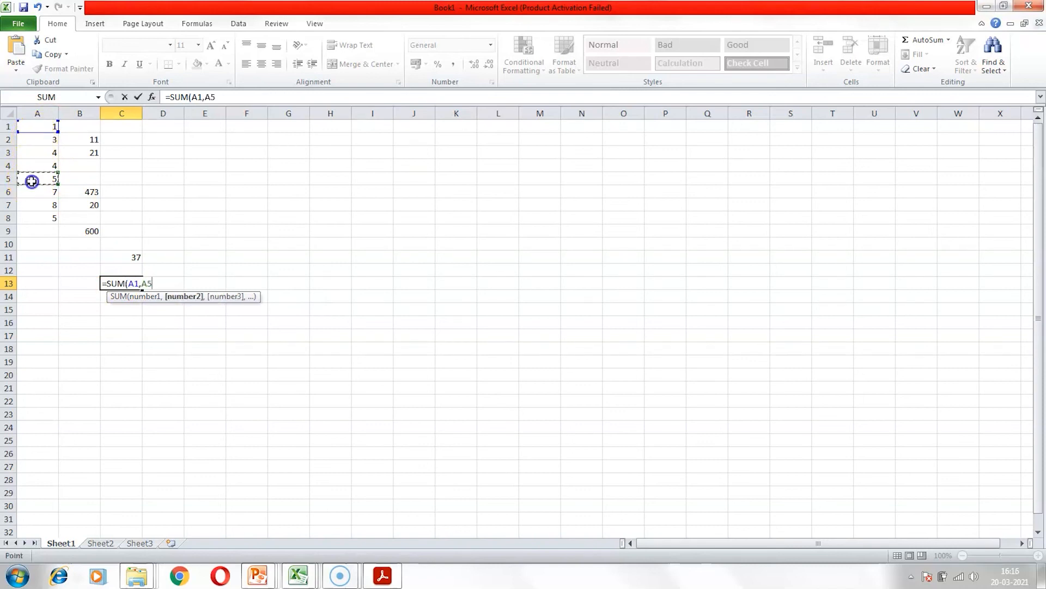
type(",")
left_click(34, 221)
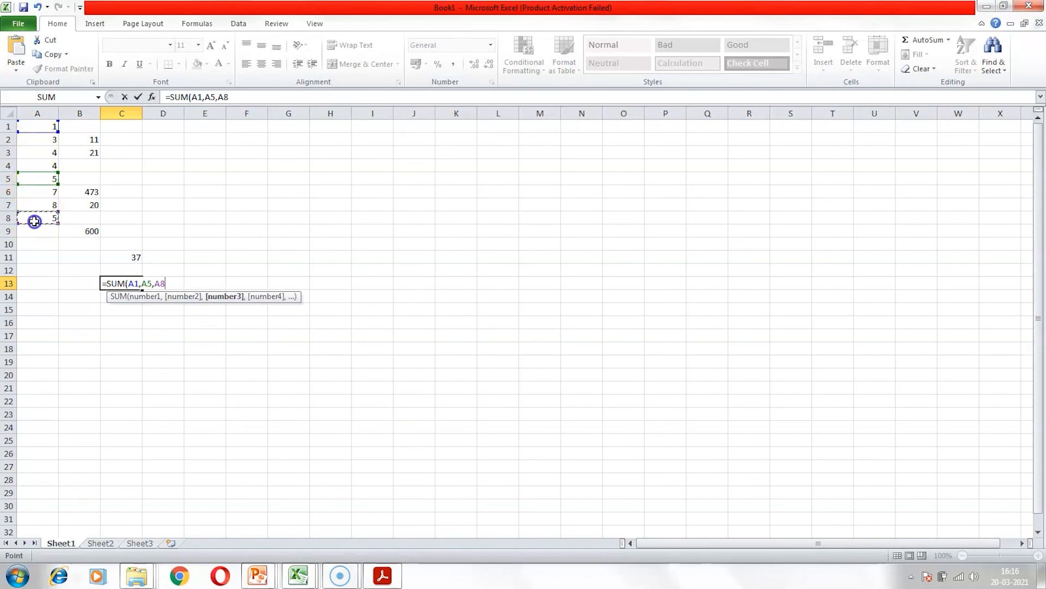
type(")")
key("Return")
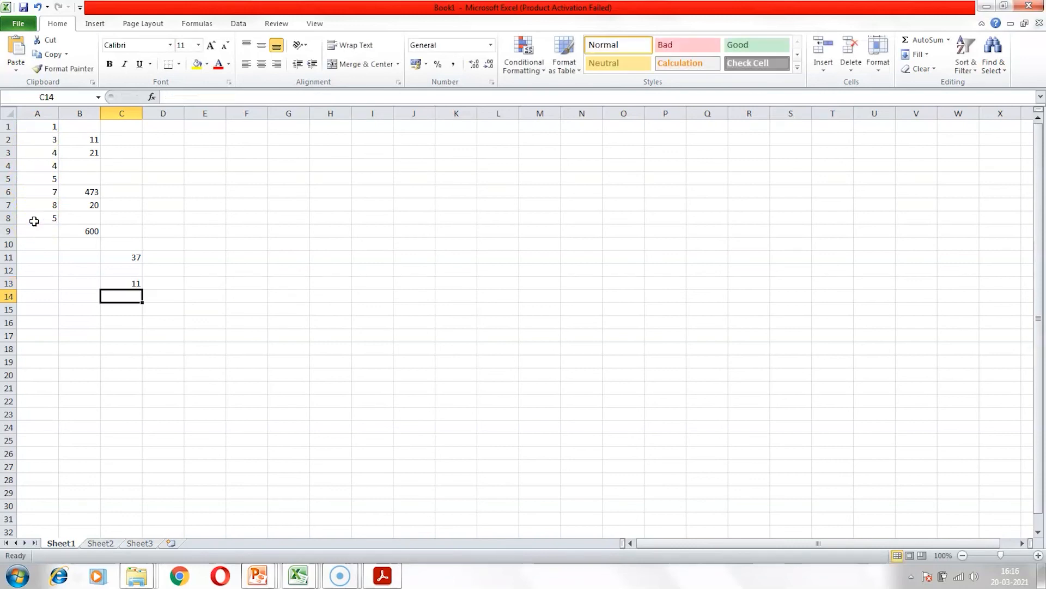
double_click(126, 282)
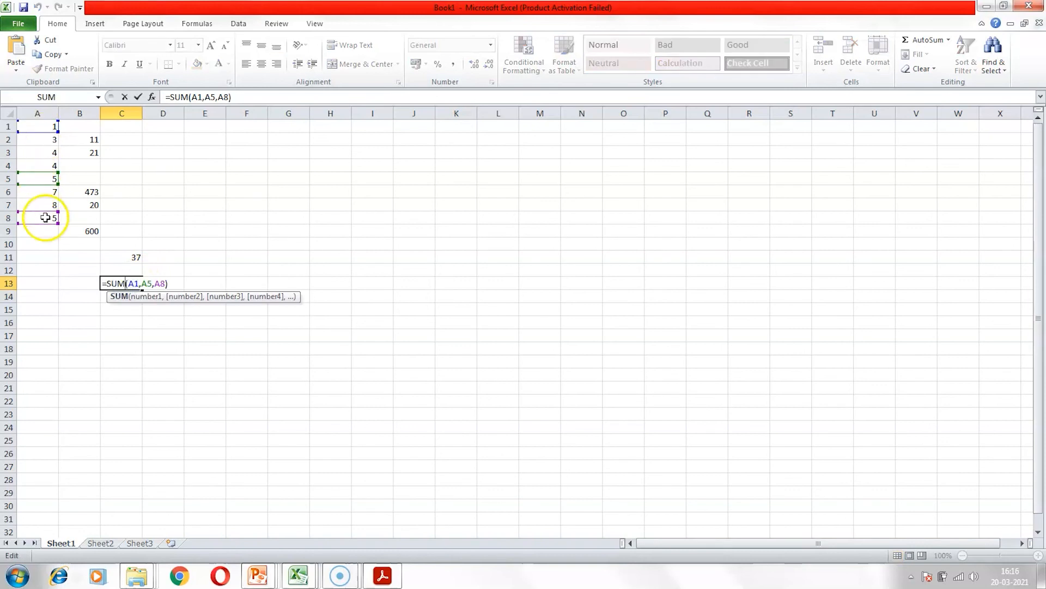
key("Tab")
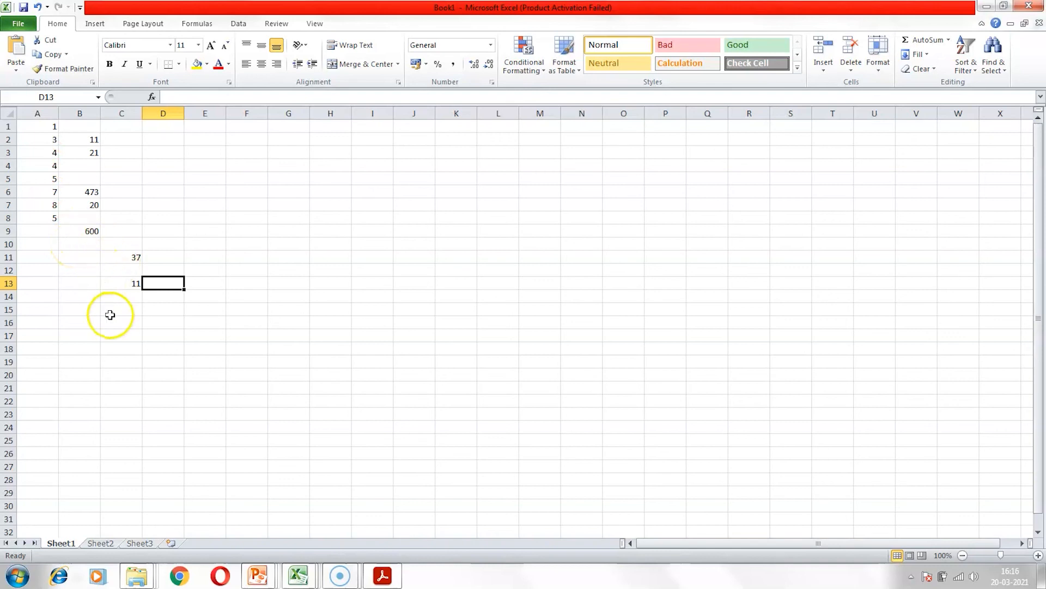
Enter the formula =SUM(A1:A4,A7) in cell B15 to combine a range with a single cell, and review its references.
double_click(74, 309)
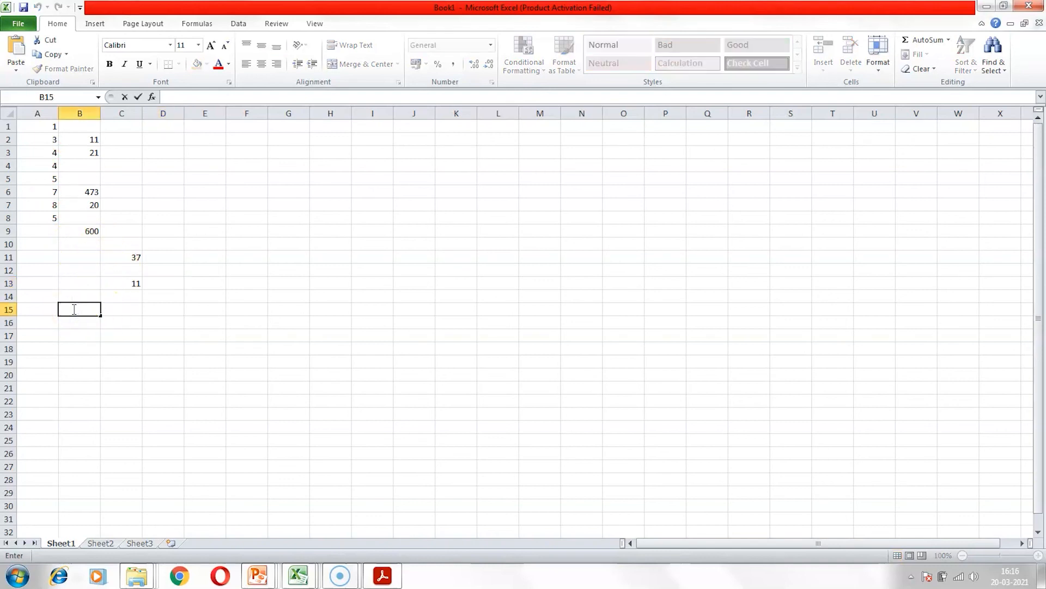
type("=S")
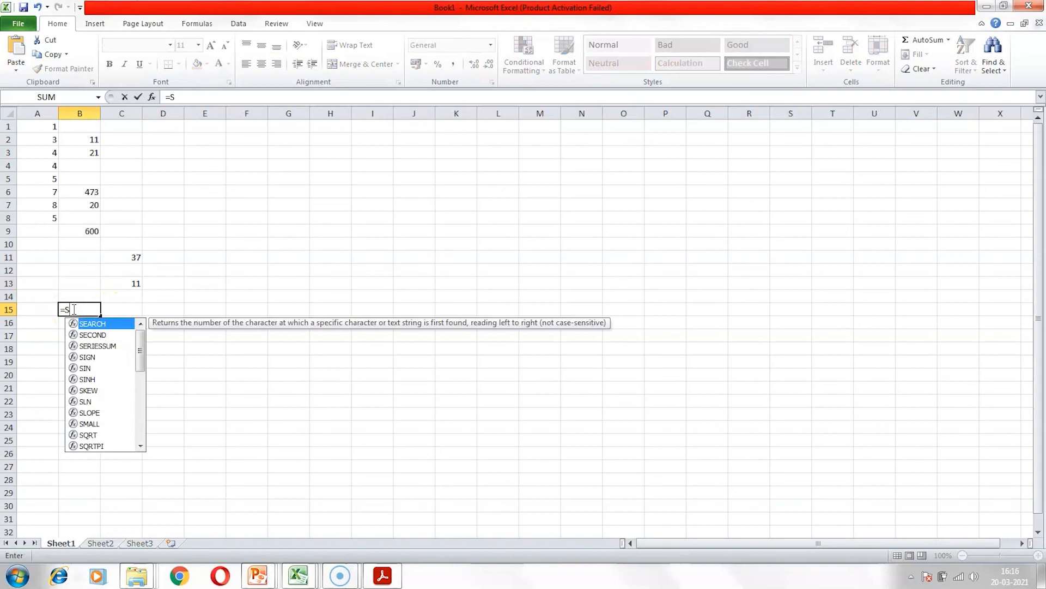
type("UM(")
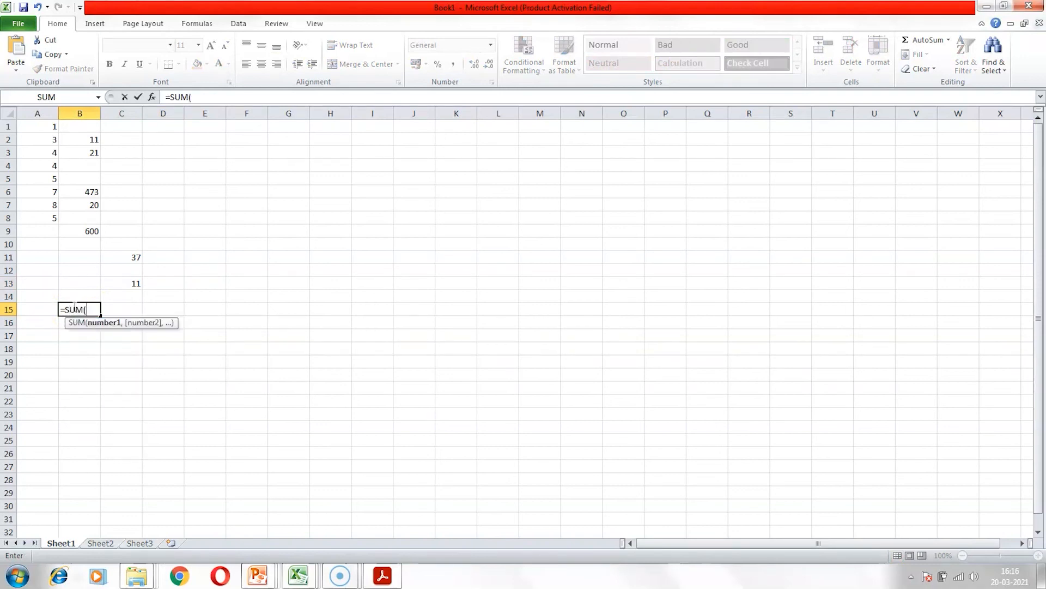
left_click(42, 128)
left_click_drag(42, 127, 38, 166)
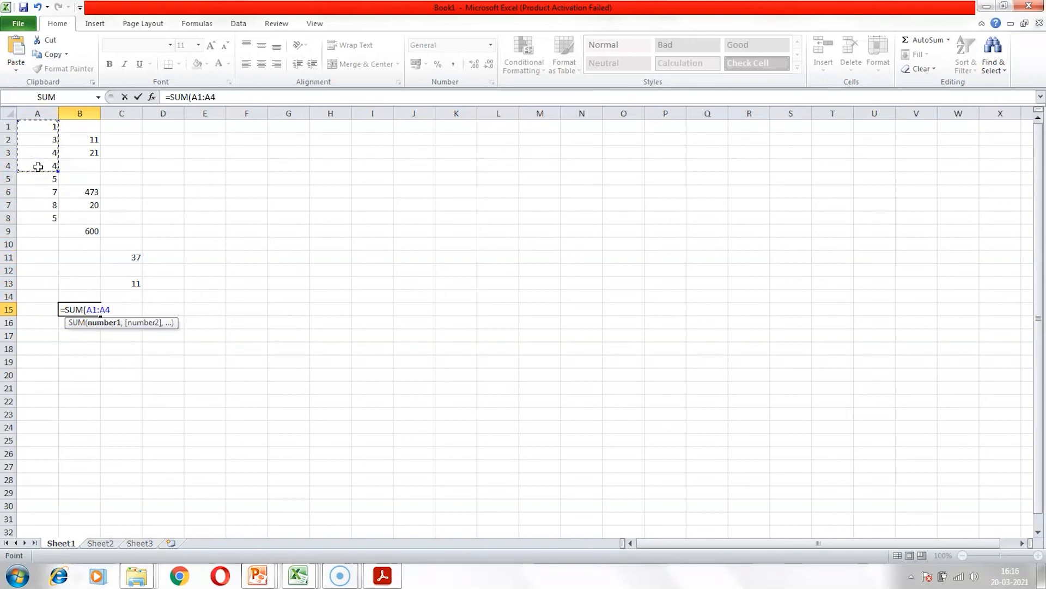
type(",")
left_click(37, 203)
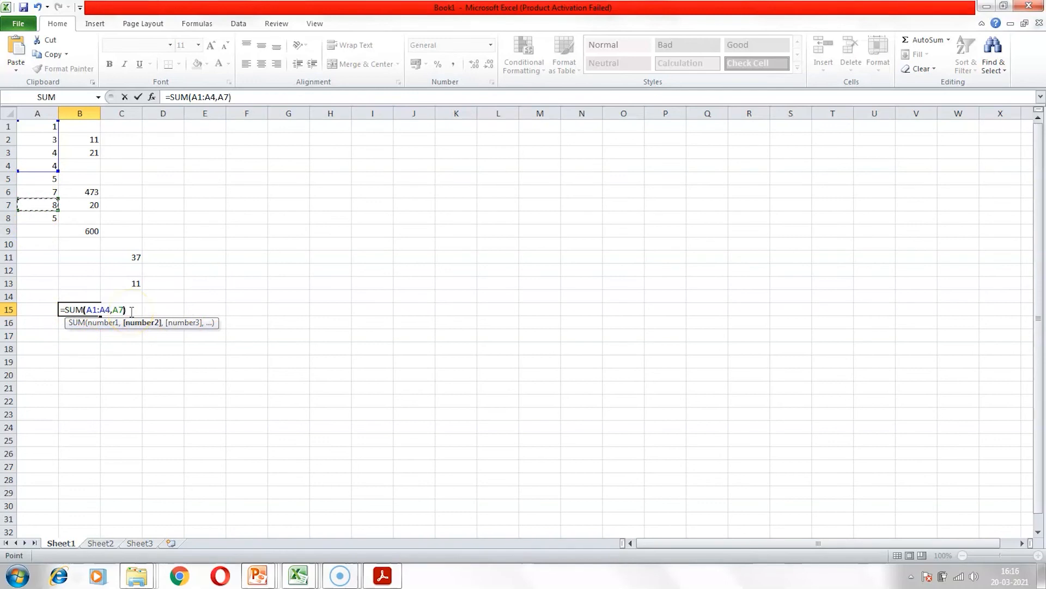
type(")")
left_click(131, 311)
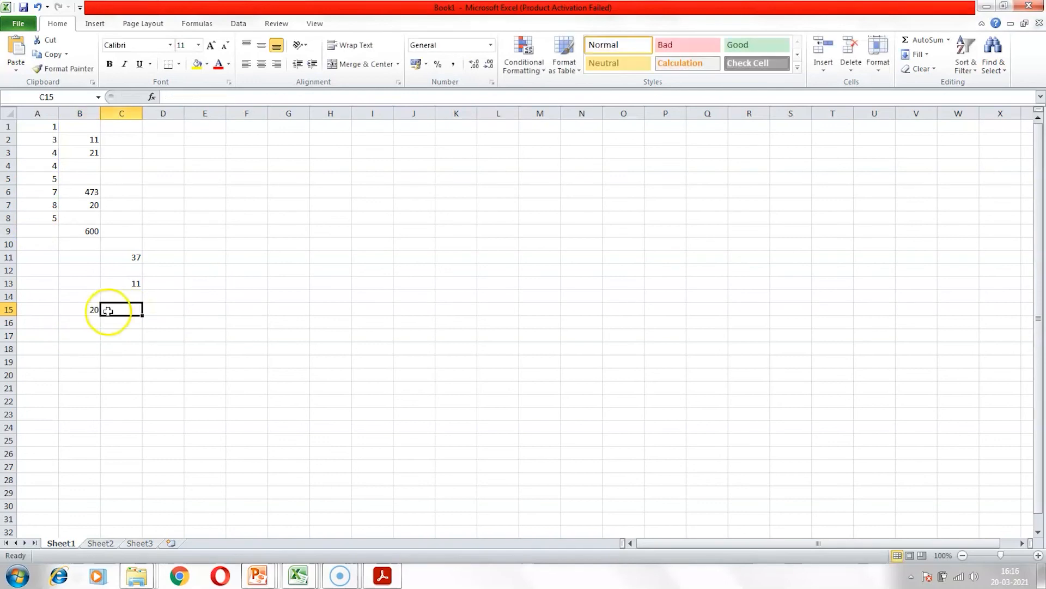
left_click(77, 311)
double_click(77, 311)
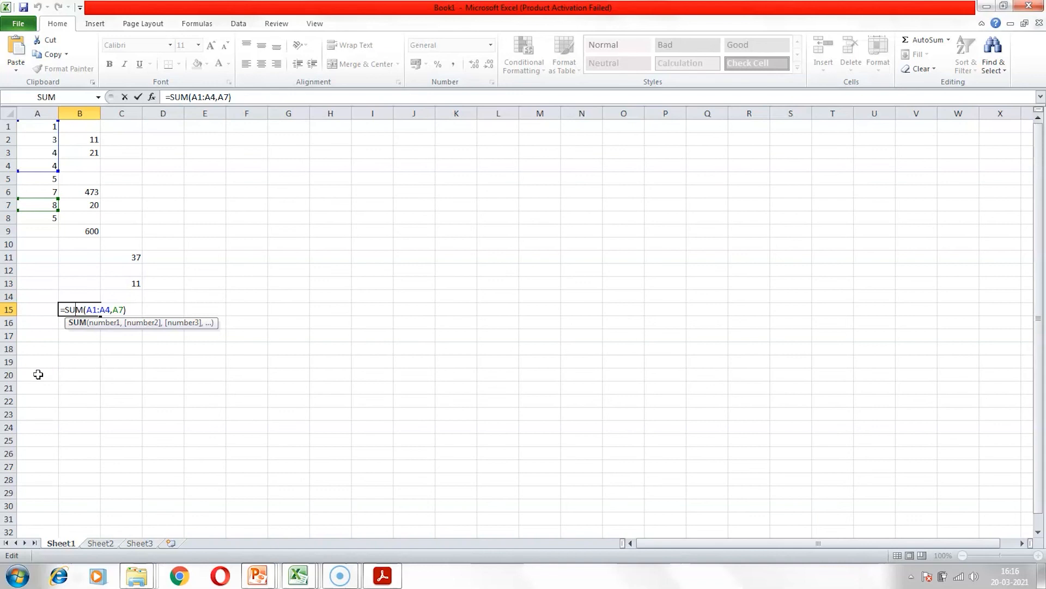
key("Tab")
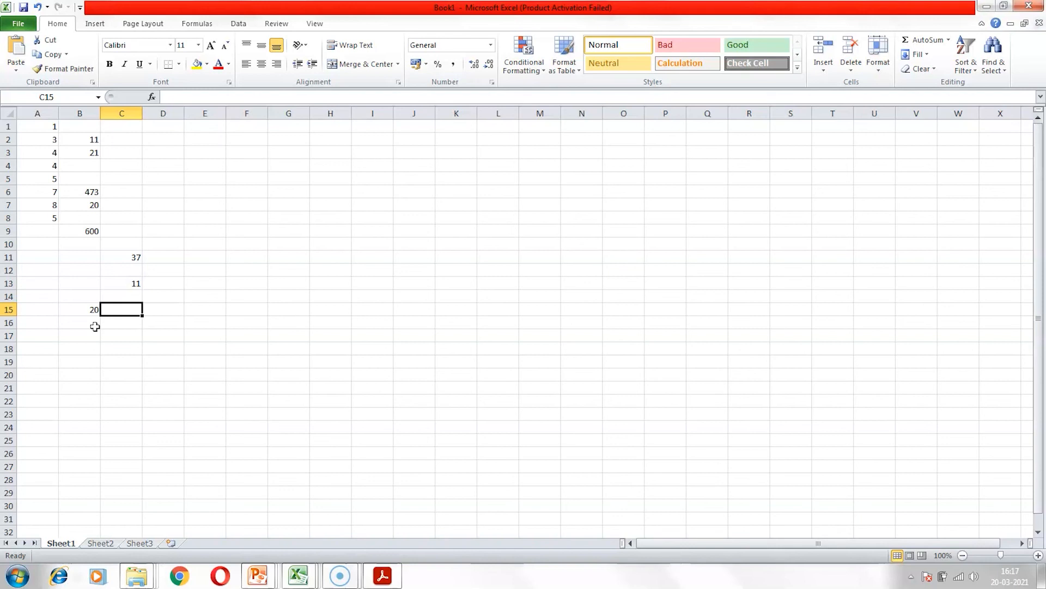
Create a new blank workbook.
left_click(15, 23)
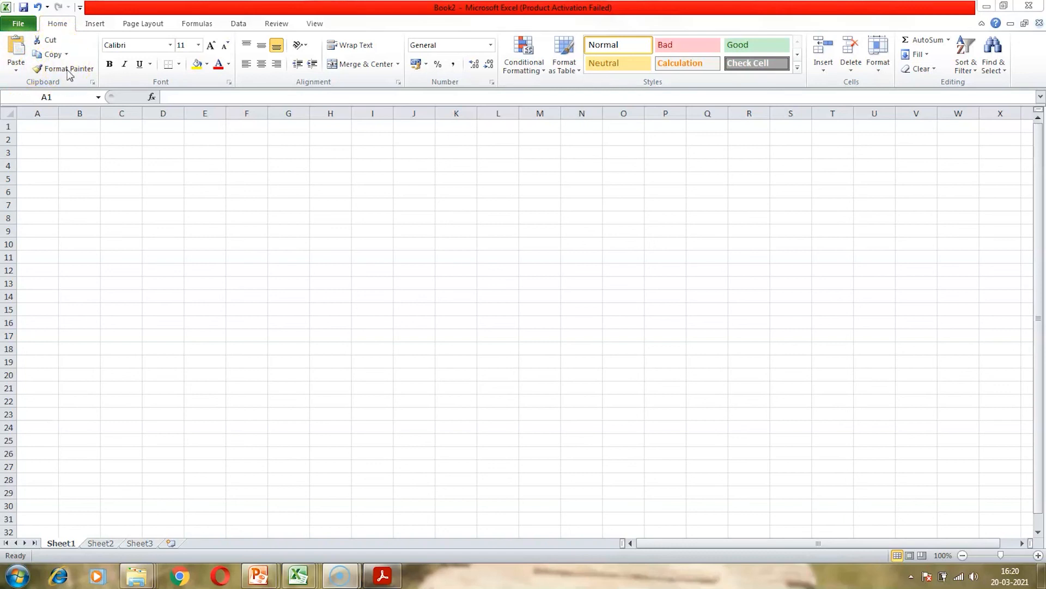
left_click(71, 153)
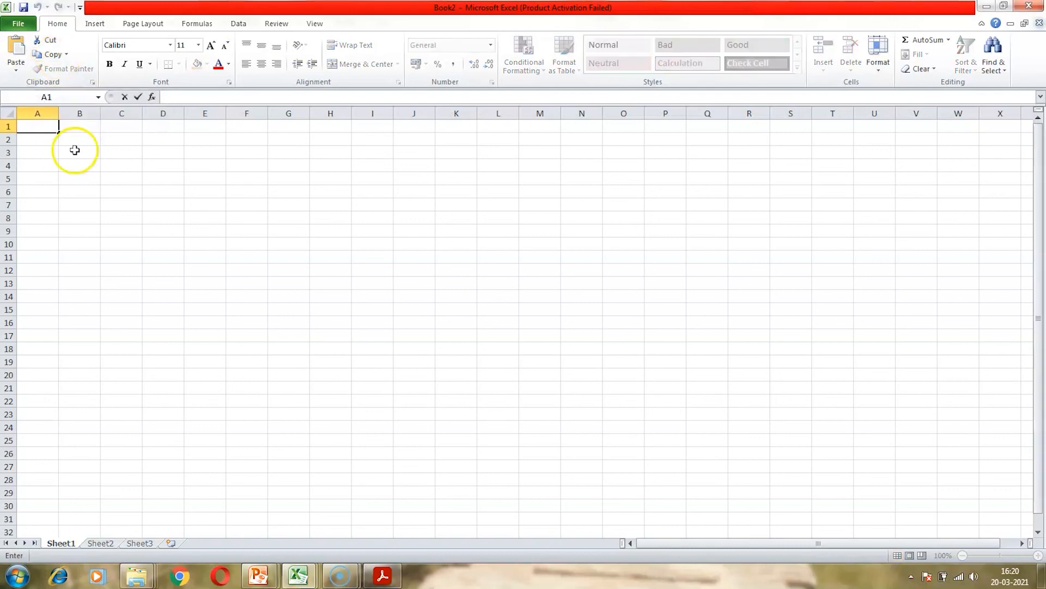
left_click(75, 151)
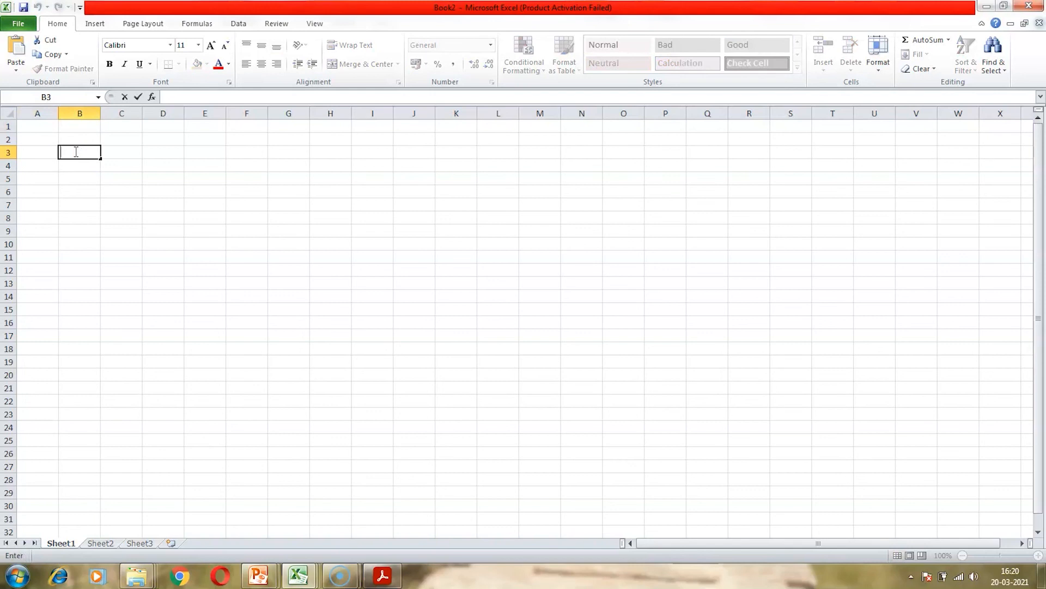
type("=5+")
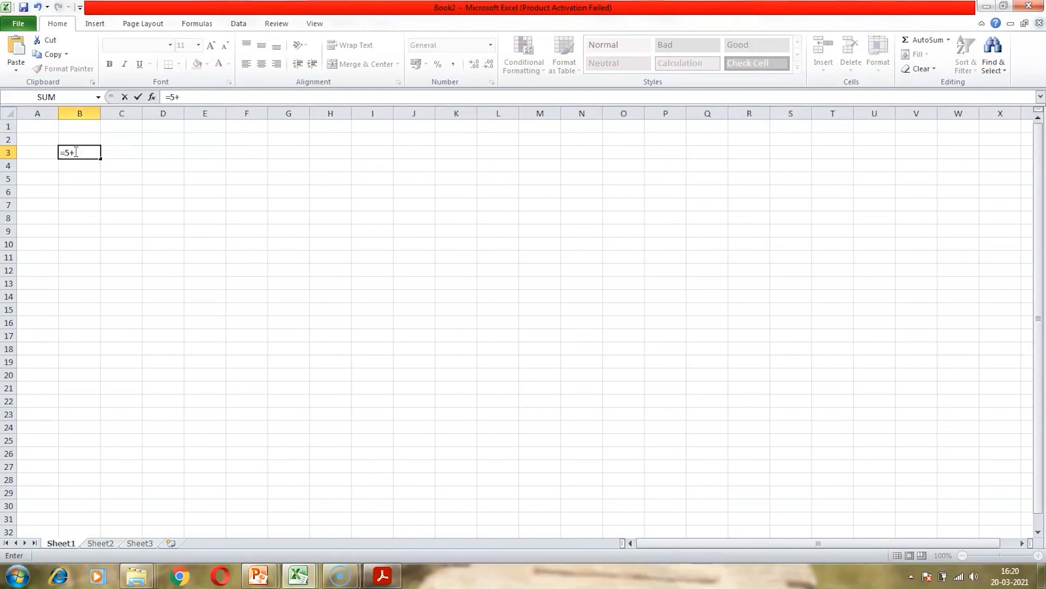
key("Escape")
Enter the number 4 in cell A3 and 5 in cell B3.
left_click(42, 153)
type("4")
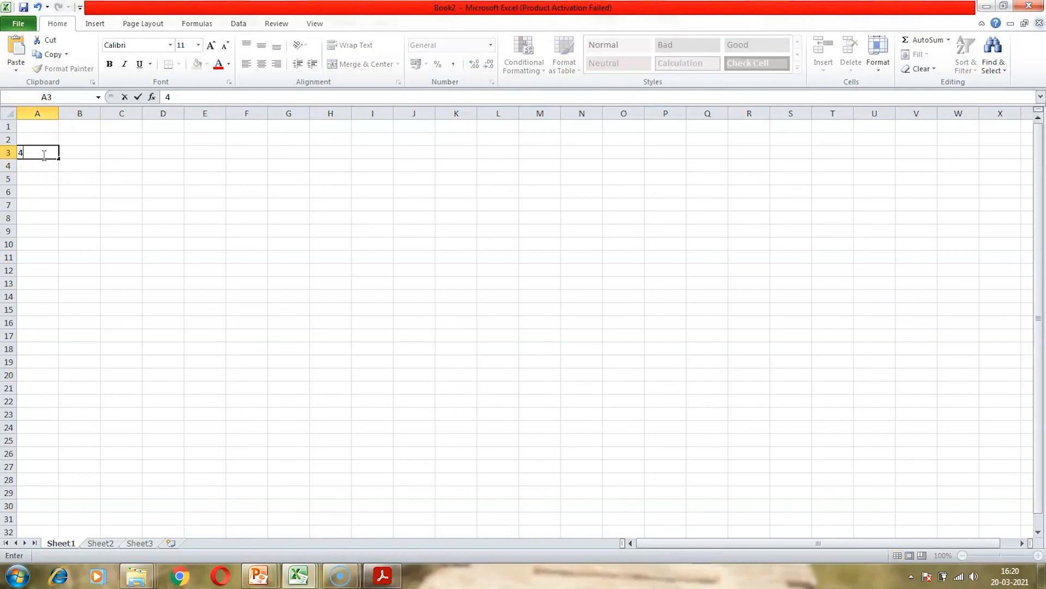
key("Tab")
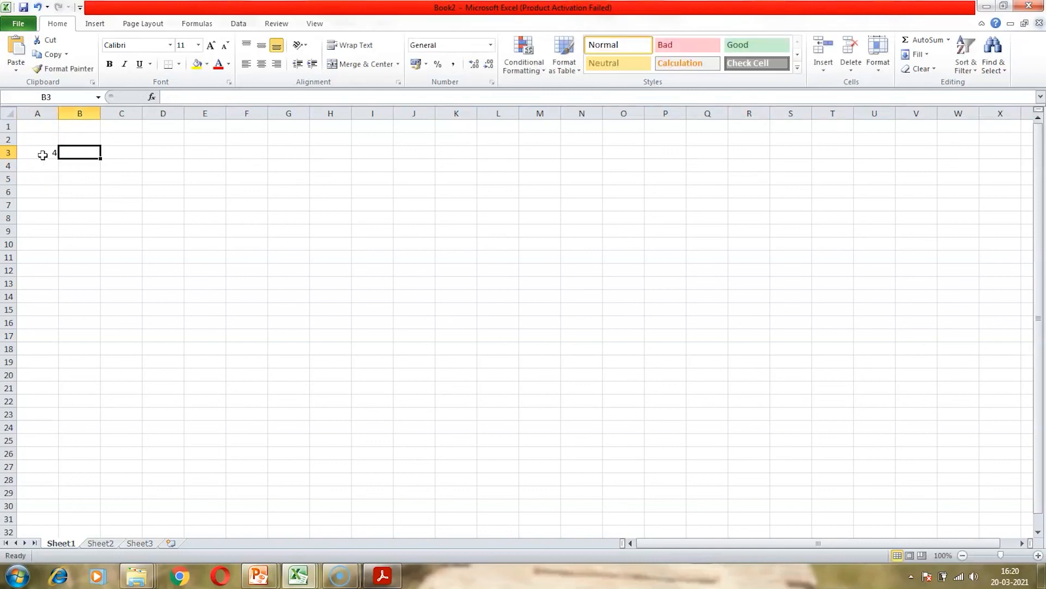
type("5")
key("Return")
Enter the formula =A3+B3 in cell C3 to add the two numbers in that row.
left_click(122, 154)
type("=")
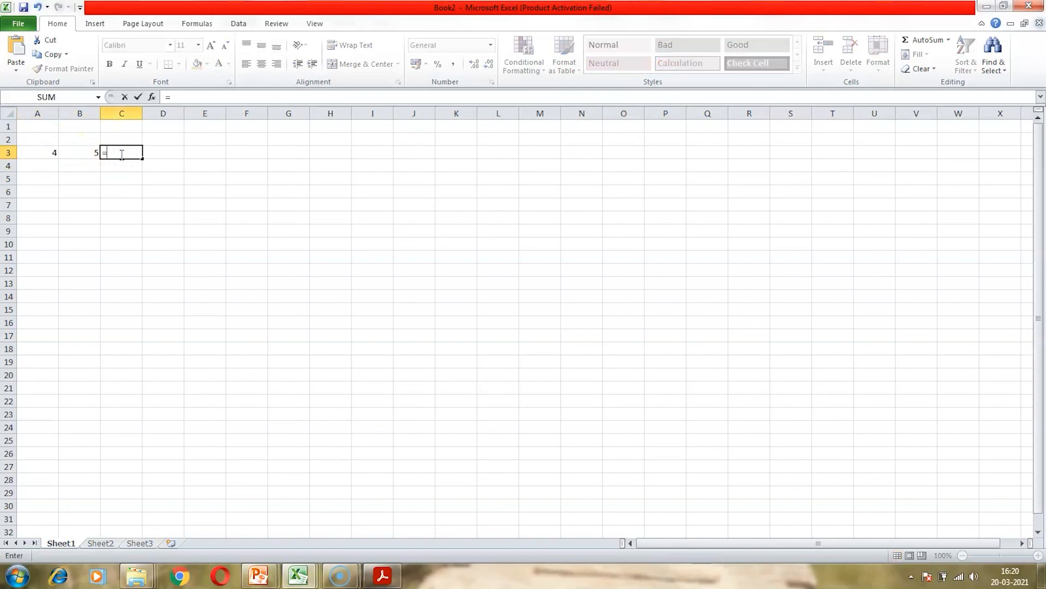
left_click(47, 153)
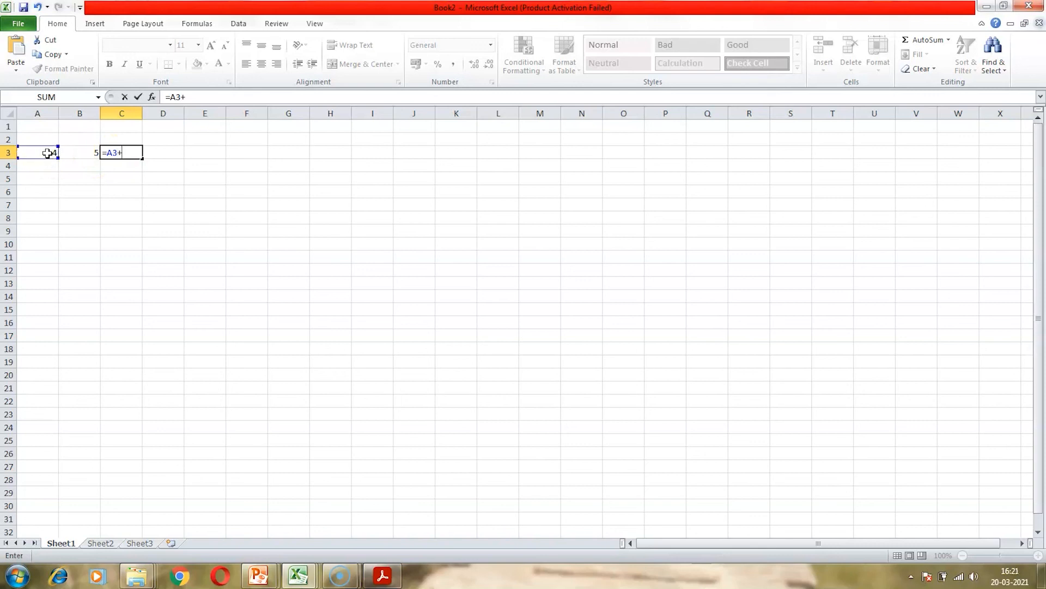
left_click(74, 153)
key("Return")
Fill the formula from cell C3 down to C14 and review the adjusted references in cell C4.
left_click(131, 152)
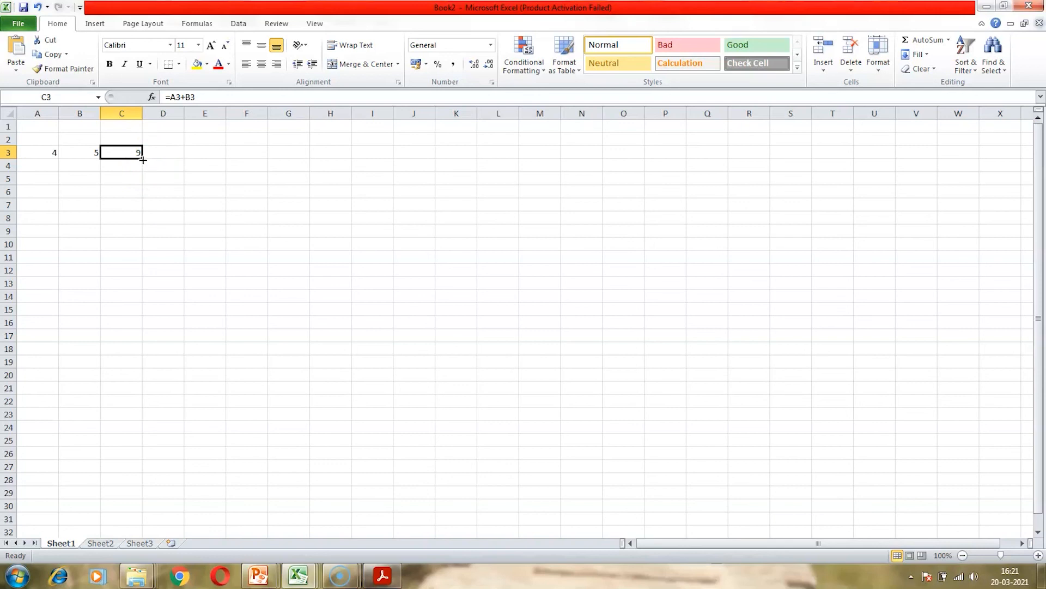
left_click_drag(142, 158, 145, 304)
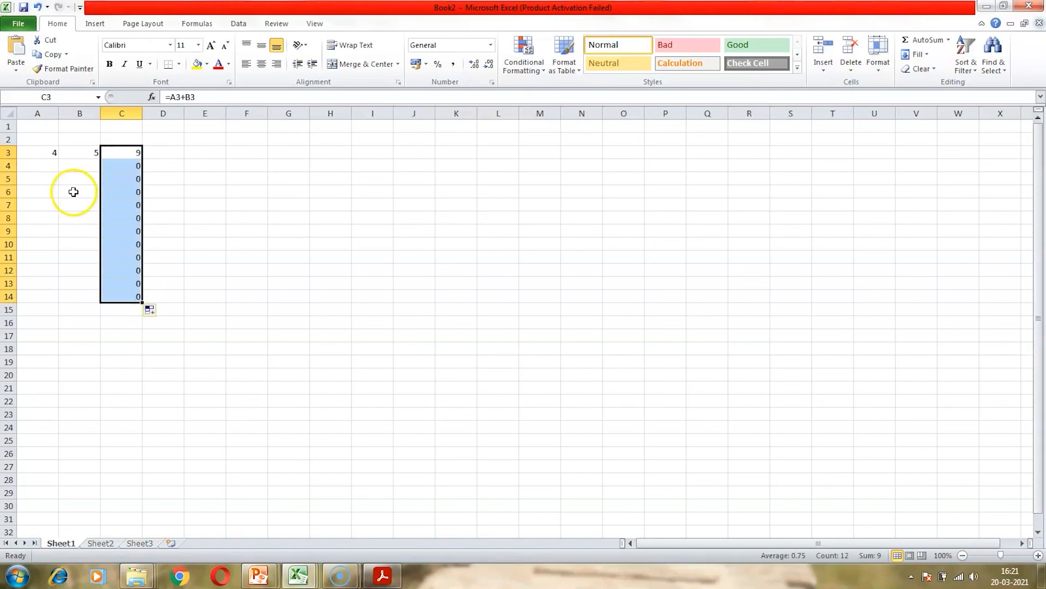
double_click(116, 166)
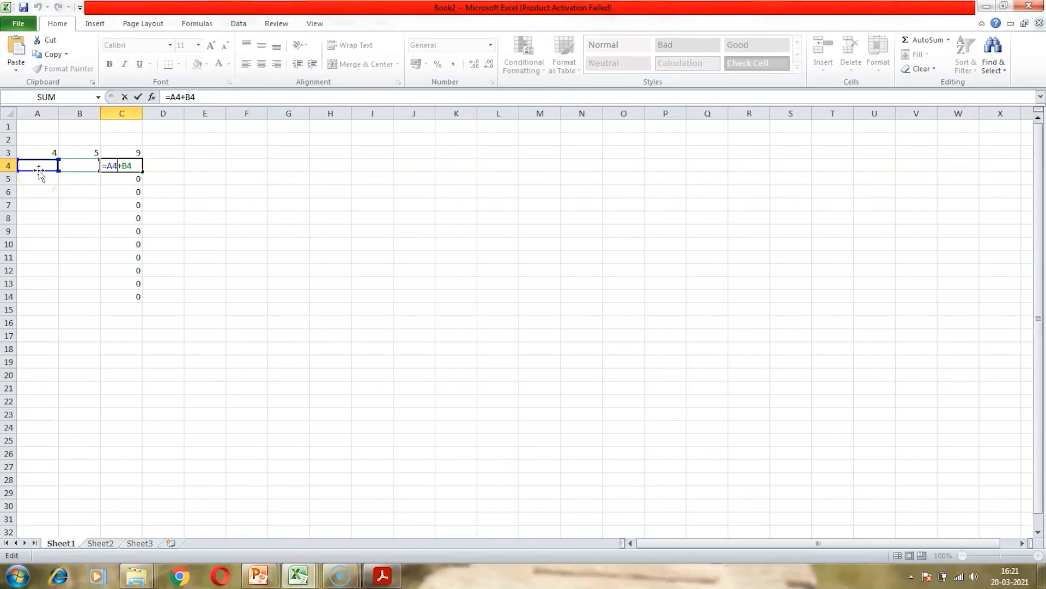
left_click(60, 186)
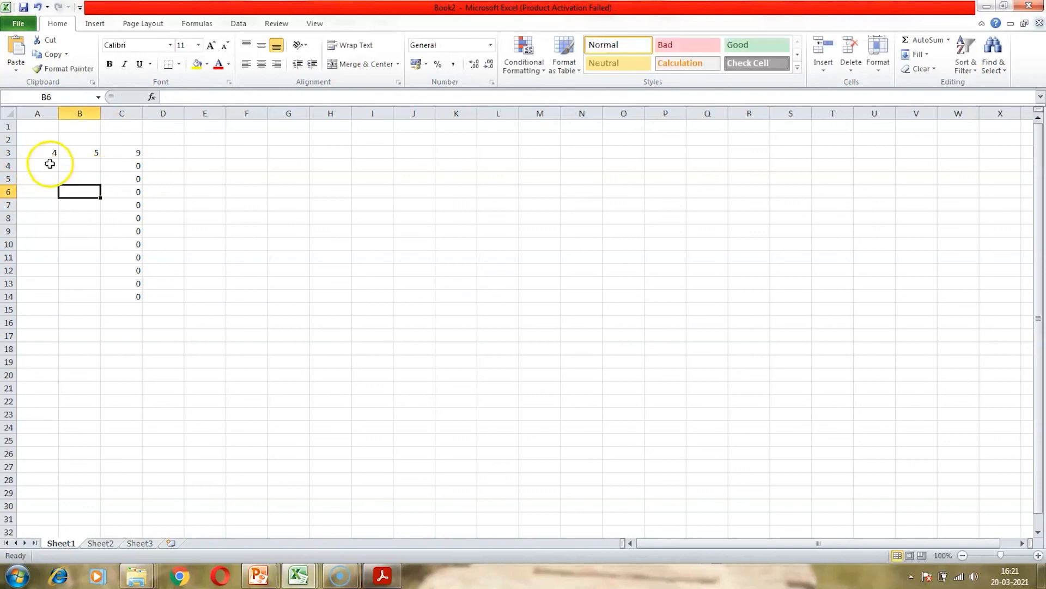
Enter the number 7 in cell A4 and 1 in cell B4.
double_click(49, 164)
type("7")
left_click(77, 165)
type("1")
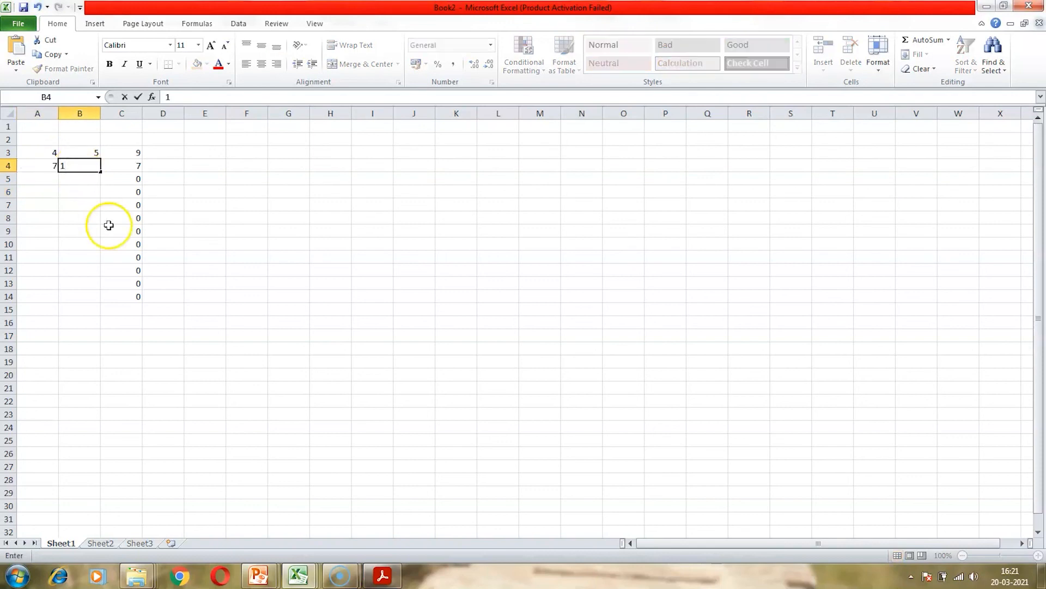
key("Return")
Clear the contents of cells C5 to C18, keeping the formulas in C3 and C4.
key("Up")
key("Down")
key("Right")
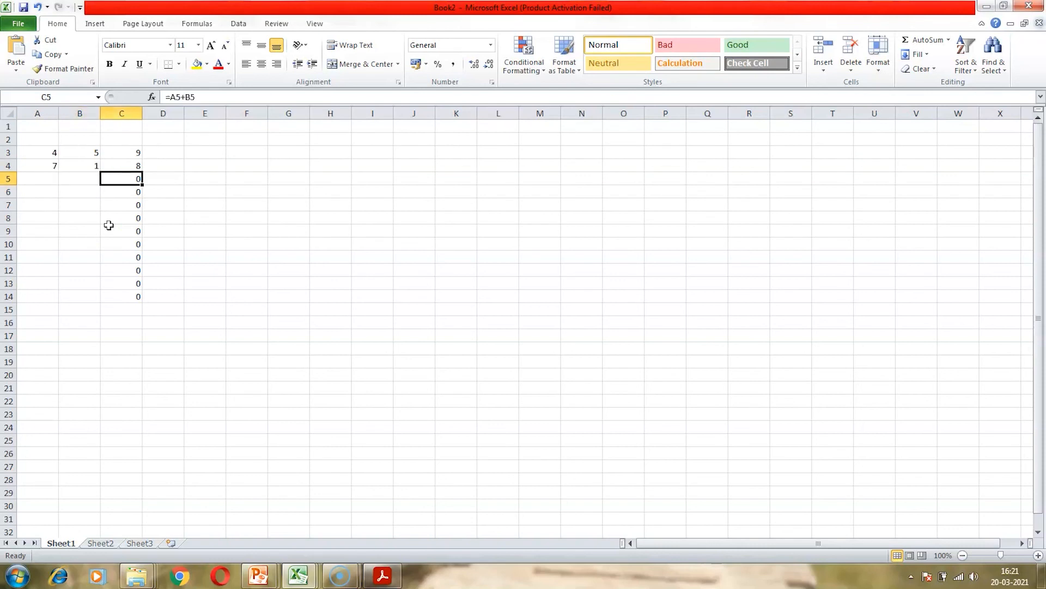
left_click_drag(121, 181, 126, 352)
key("Delete")
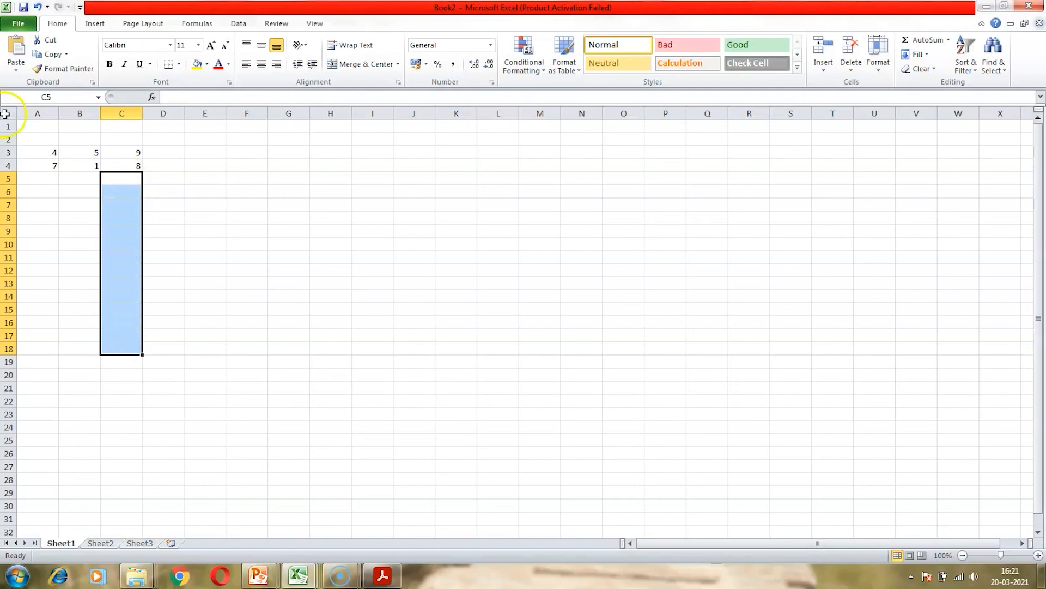
Enter 13 and 45 in cells A5 and B5, and 11 and 56 in cells A6 and B6.
left_click(40, 185)
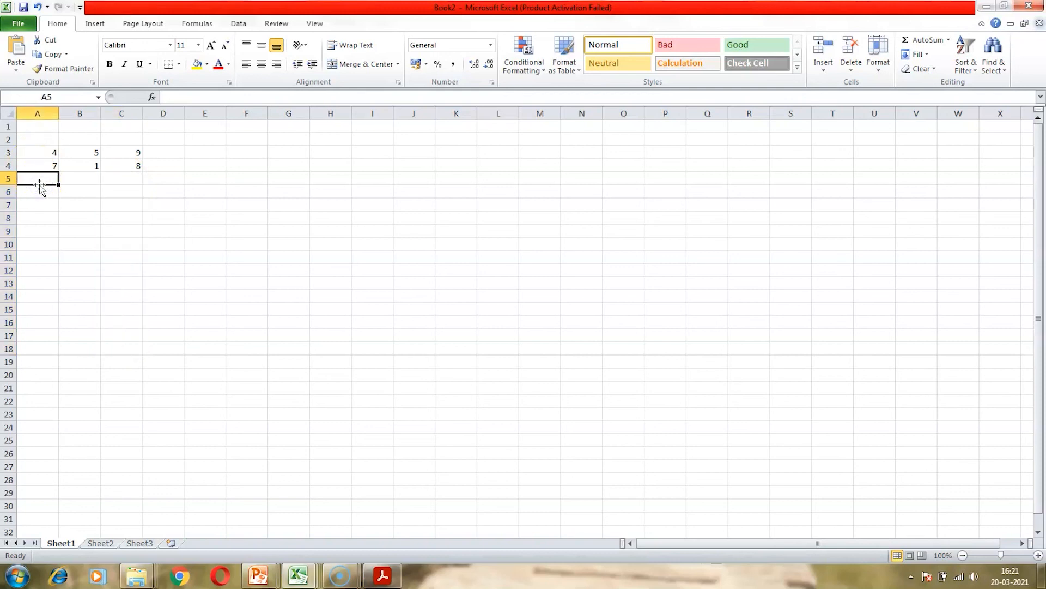
type("13")
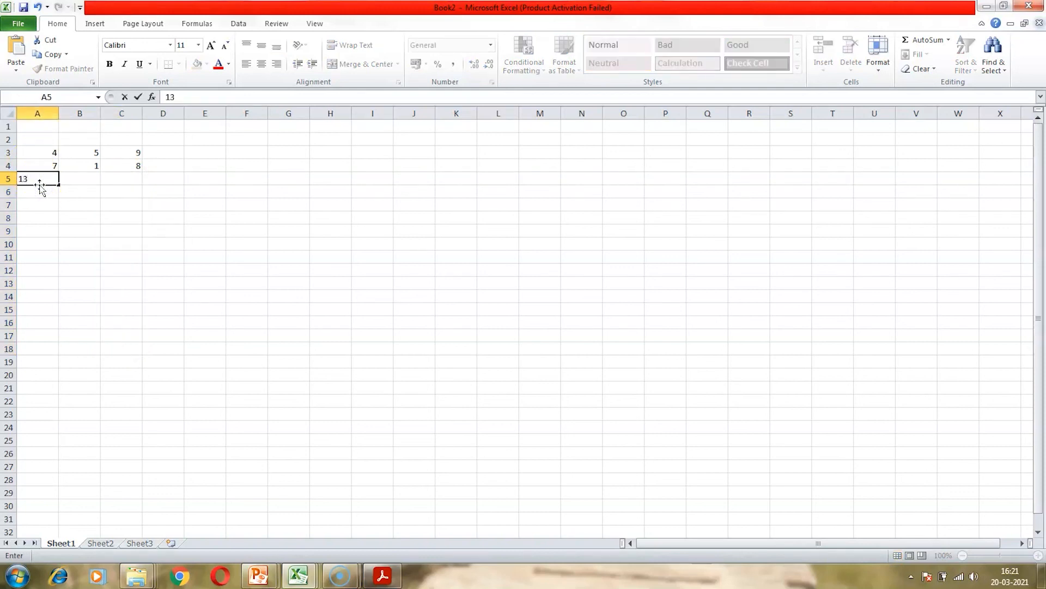
key("Tab")
type("45")
key("Return")
type("11")
key("Return")
key("Up")
key("Right")
type("56")
key("Tab")
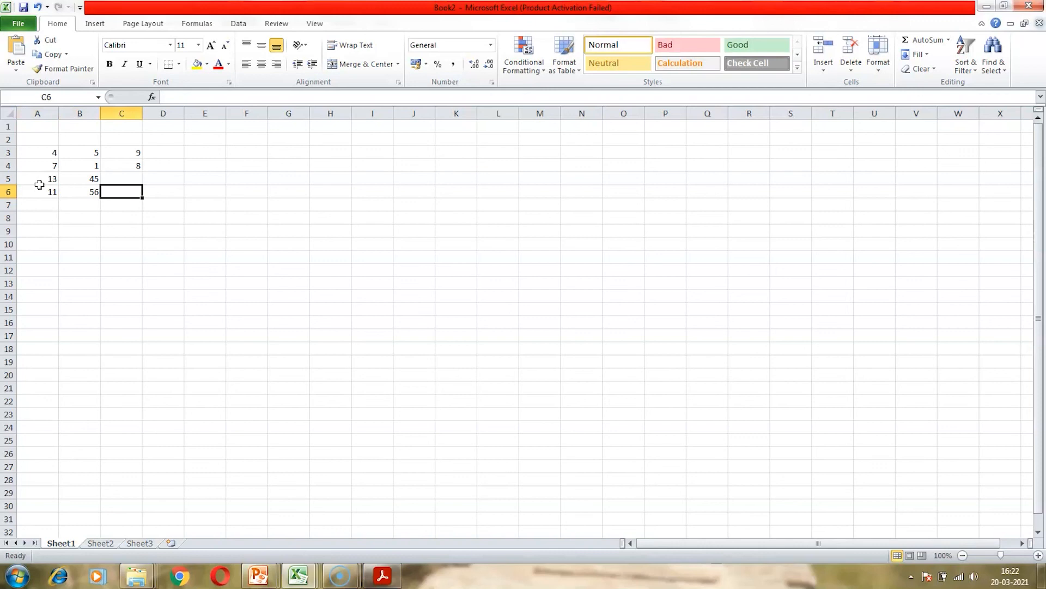
Fill the addition formula down column C to C6 and review the references in cells C5 and C6.
left_click_drag(124, 153, 144, 201)
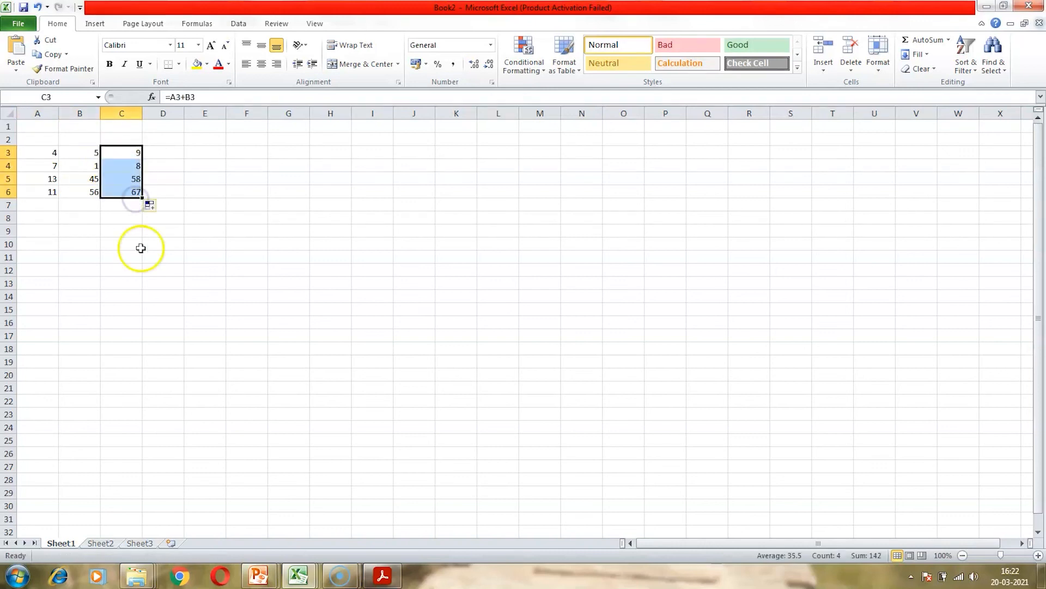
double_click(118, 179)
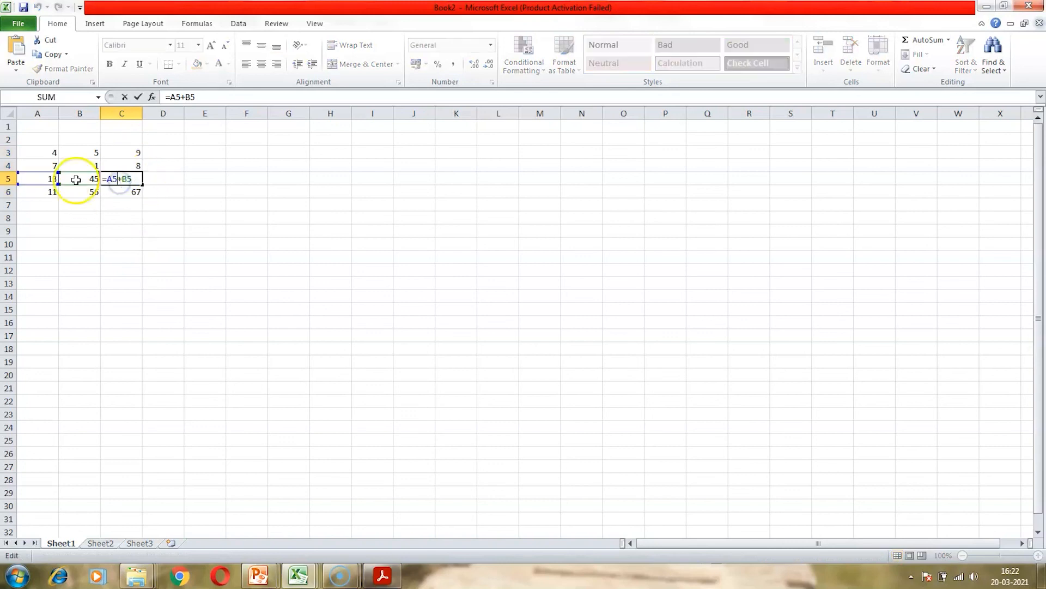
double_click(128, 191)
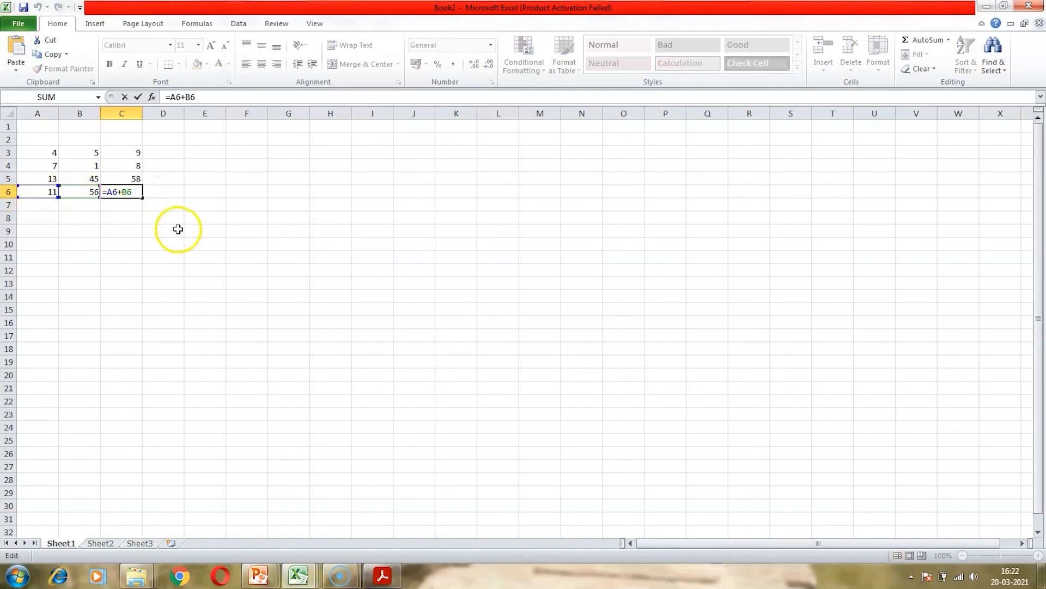
left_click(201, 240)
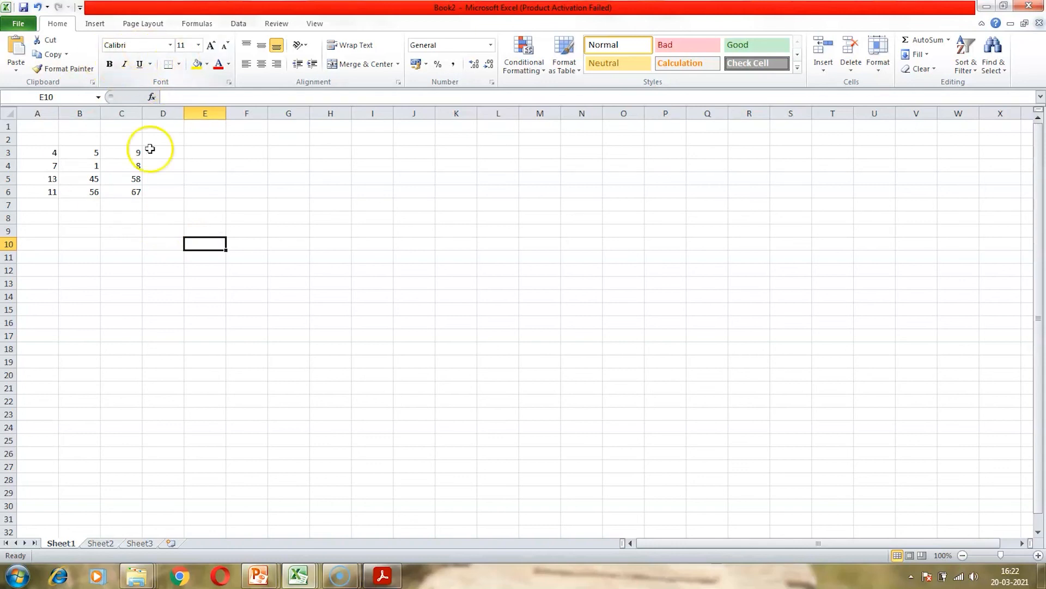
Enter the text "The cat moved over the cheese" in cell E6.
left_click(203, 189)
double_click(204, 189)
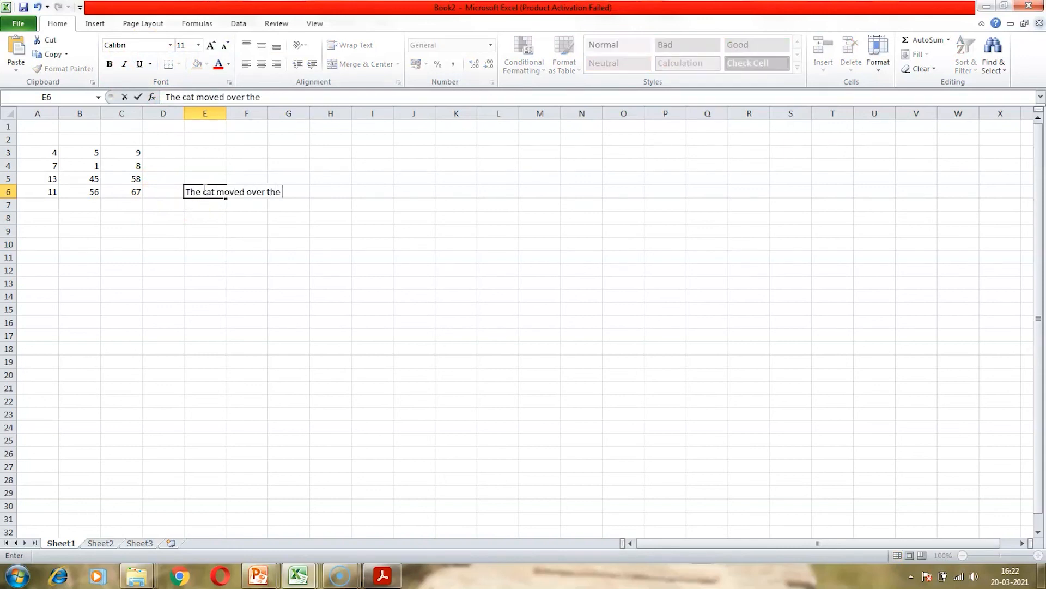
type("se")
key("Return")
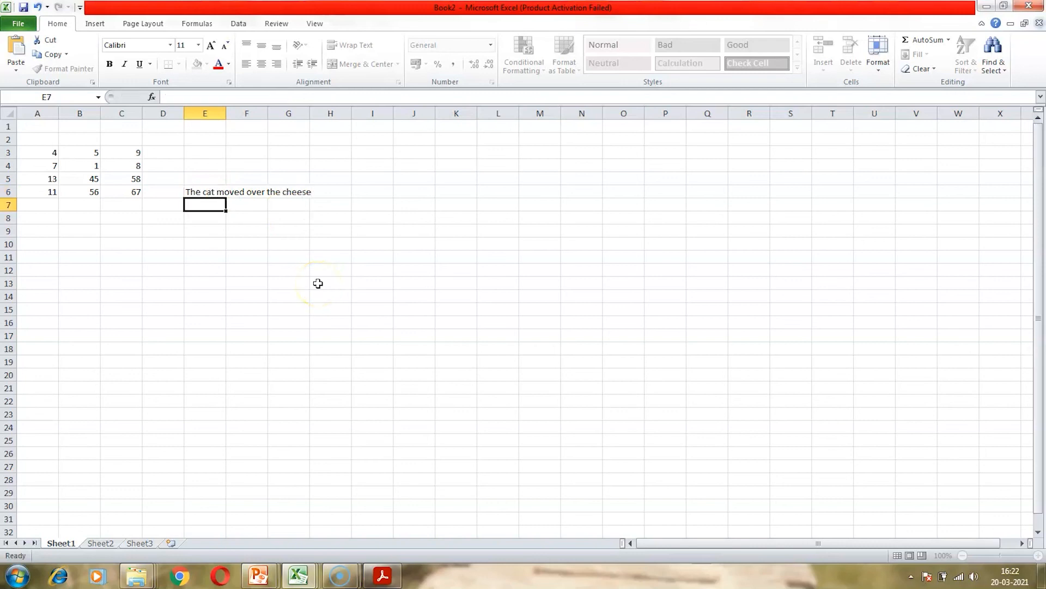
Change the font of the sentence in cell E6 to Aharoni.
left_click(206, 191)
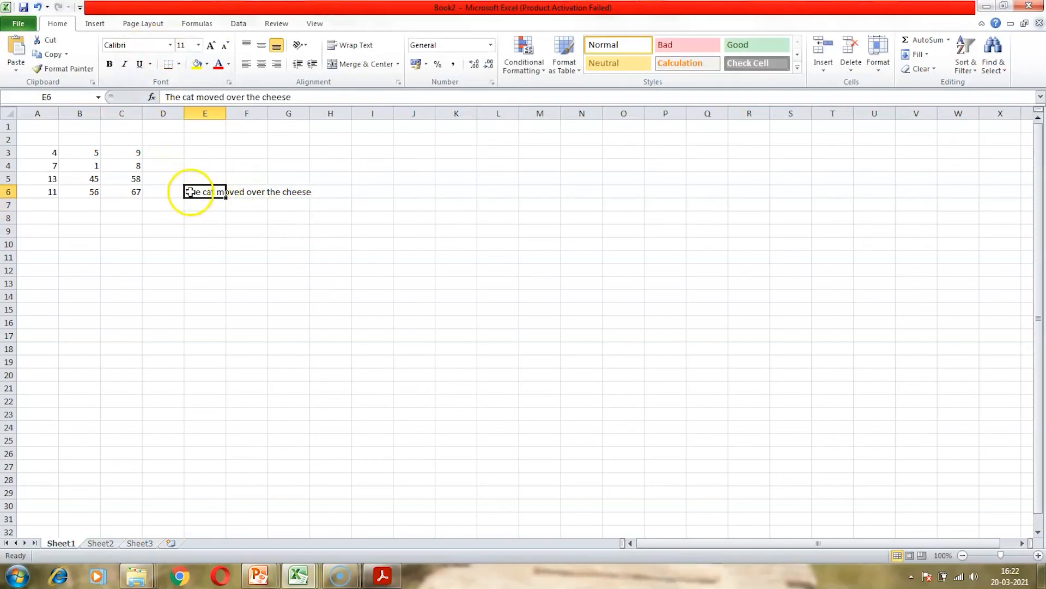
left_click(171, 45)
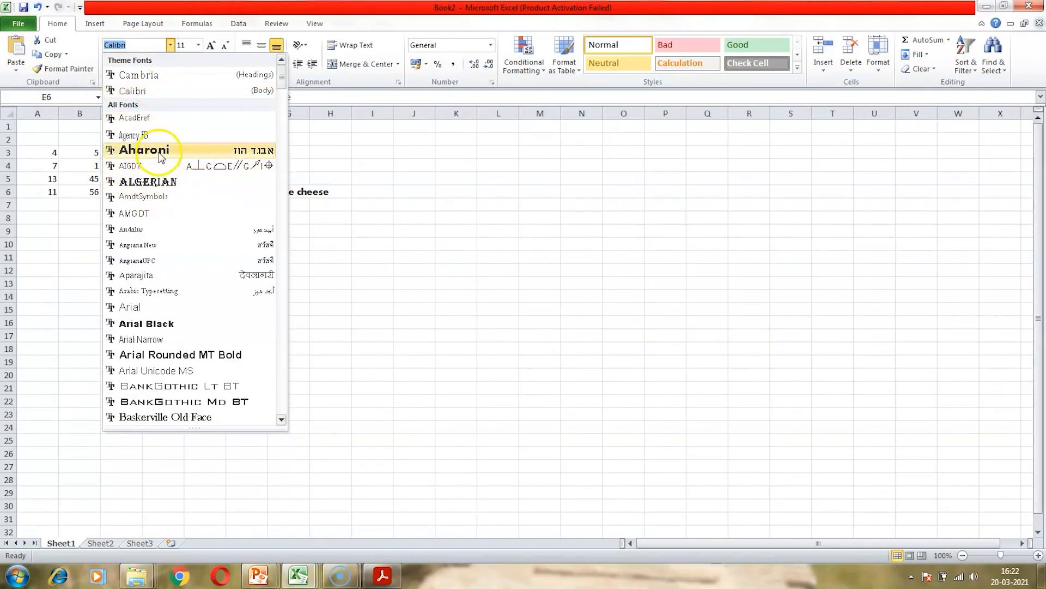
left_click(156, 150)
left_click(358, 256)
left_click(278, 217)
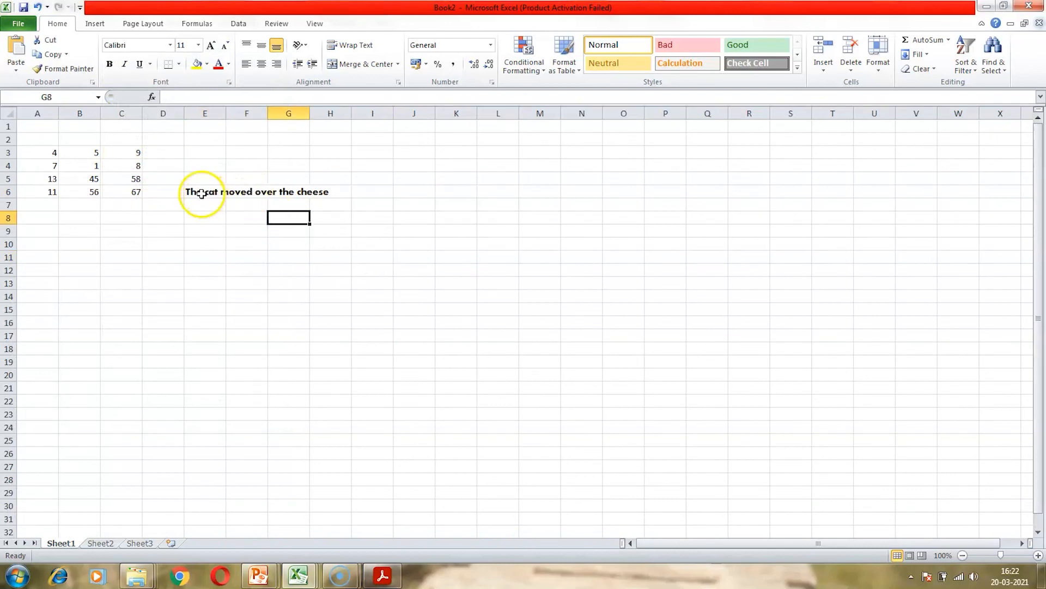
Clear the sentence from cell E6 and preview larger font sizes on cell C6 without applying one.
left_click_drag(199, 192, 352, 204)
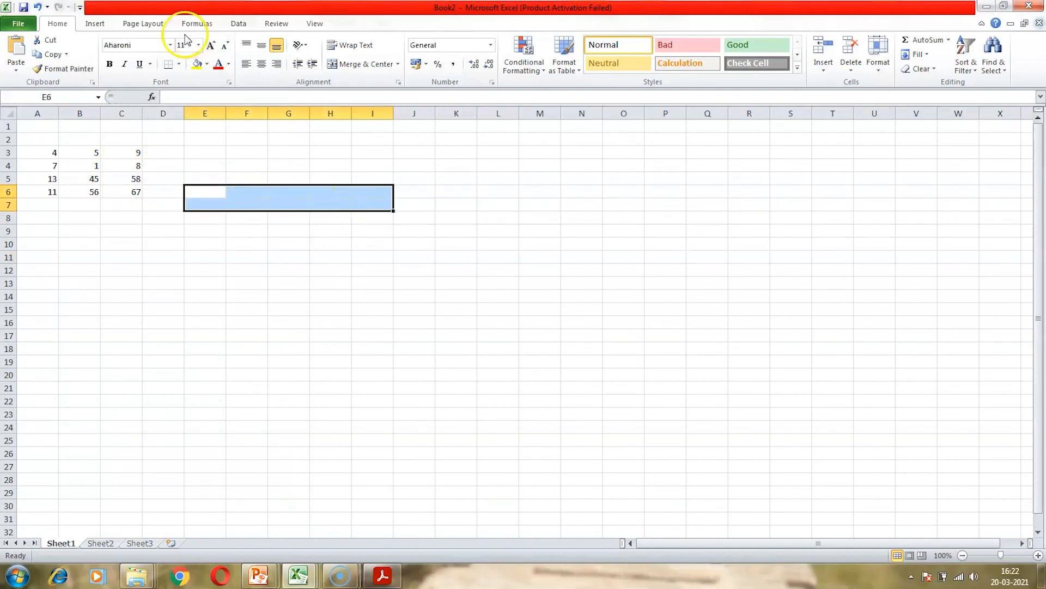
left_click(127, 189)
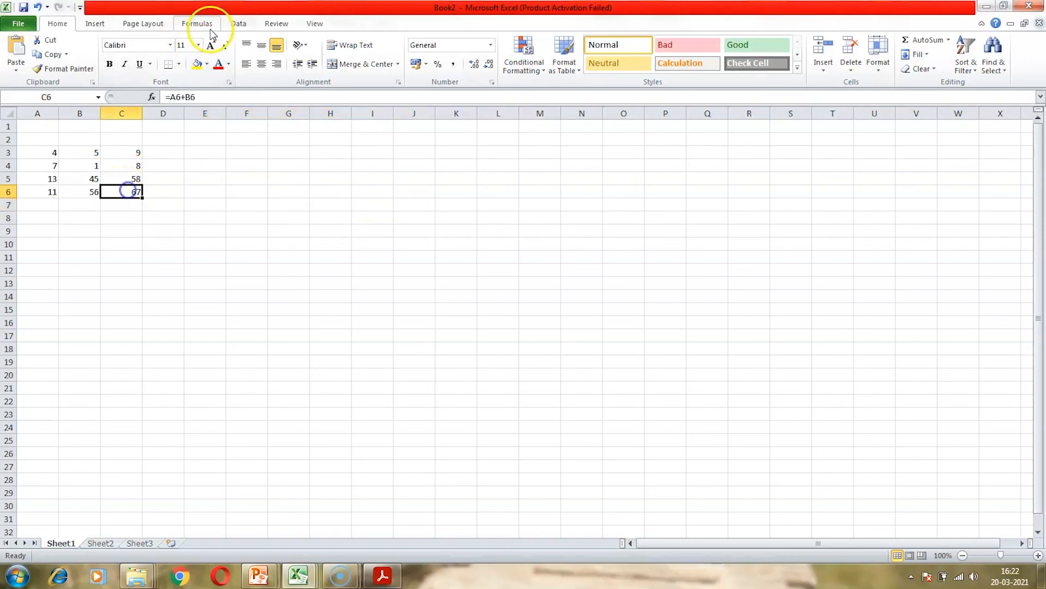
left_click(199, 45)
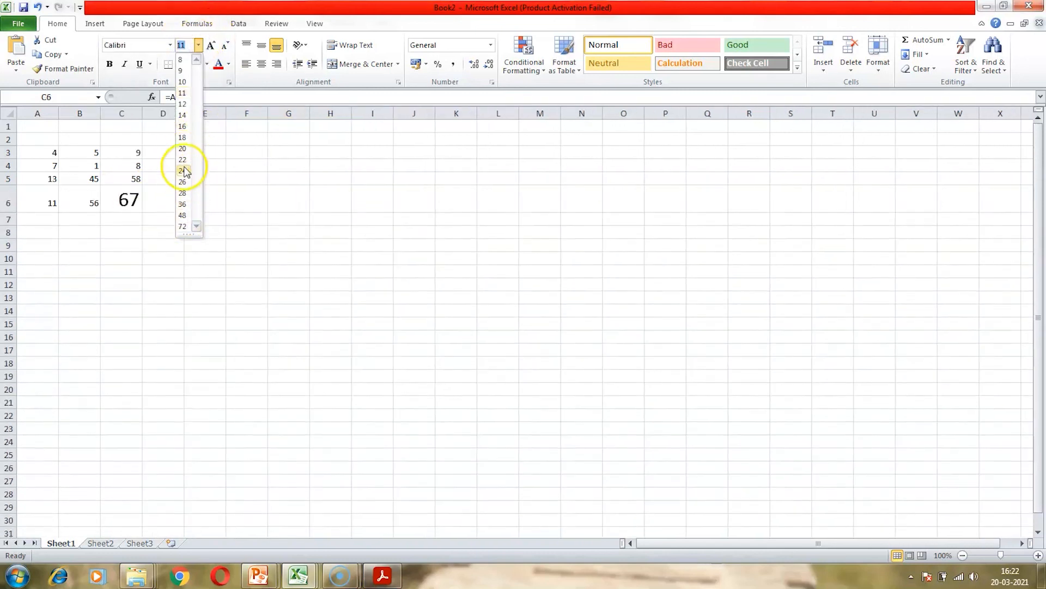
left_click(304, 320)
Apply bold, italic and underline to cell C6, and remove the italic and bold so only the underline is kept.
left_click(119, 193)
left_click(108, 64)
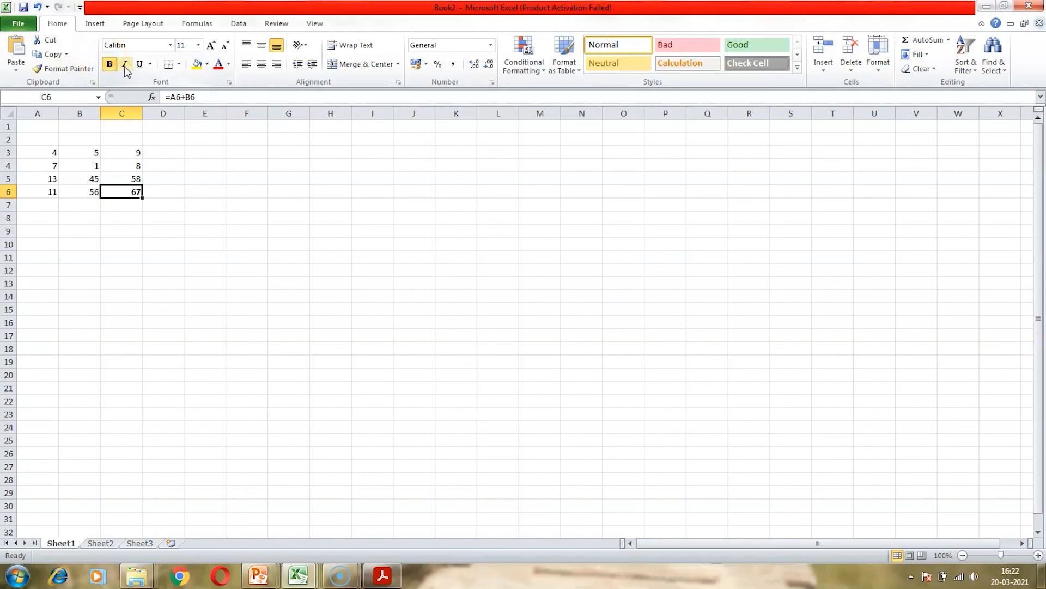
left_click(139, 66)
left_click(140, 65)
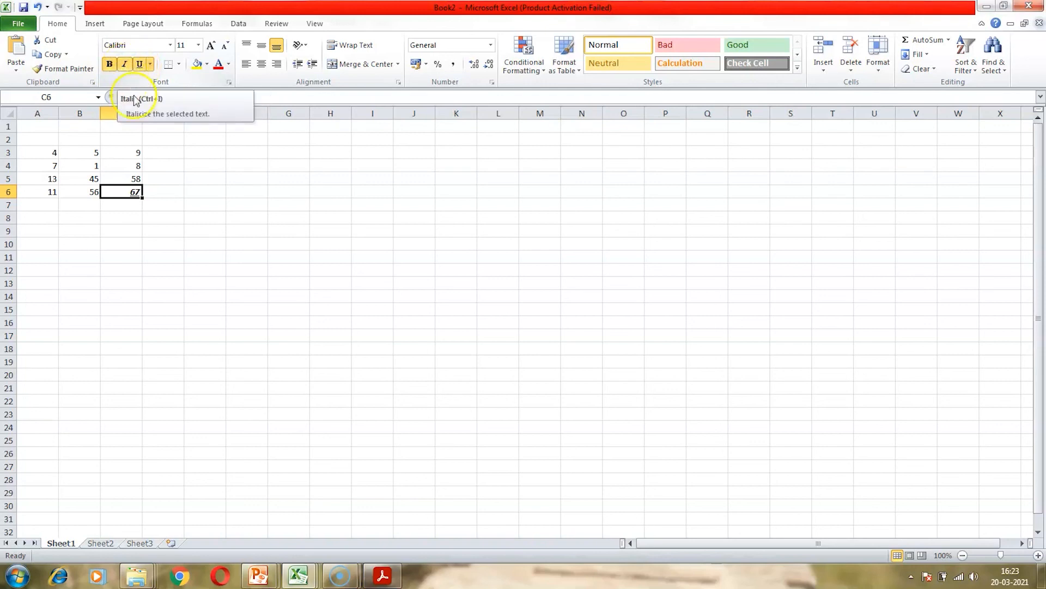
left_click(126, 65)
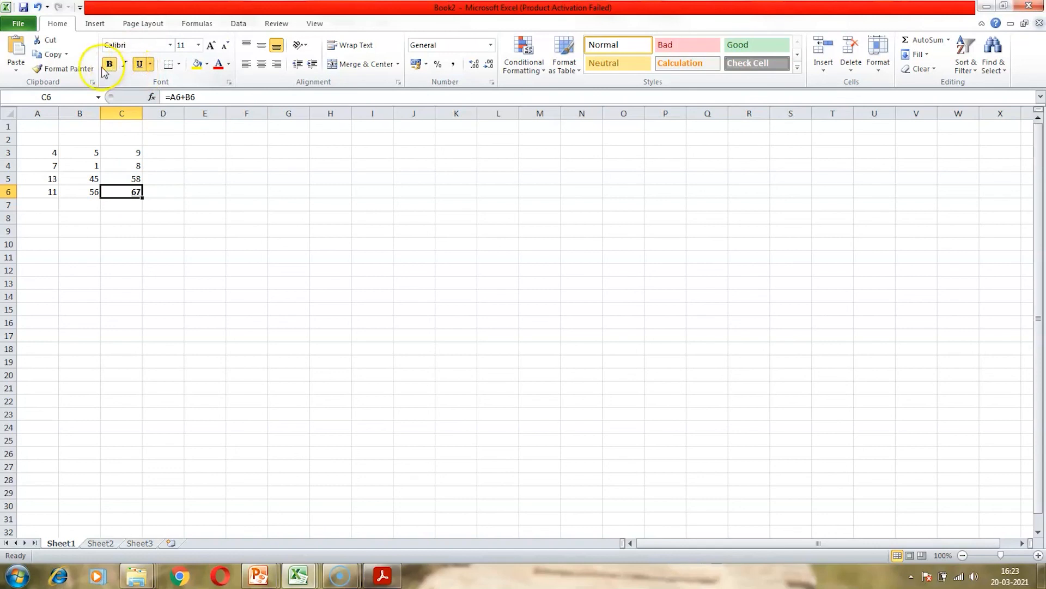
left_click(109, 65)
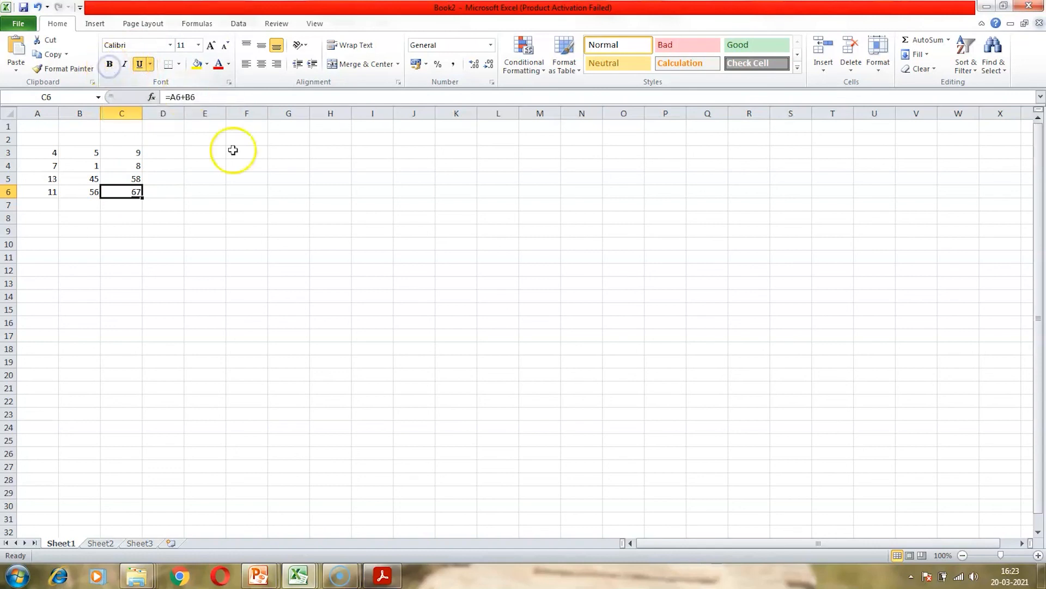
Fill cell E6 with the standard yellow colour.
left_click(218, 191)
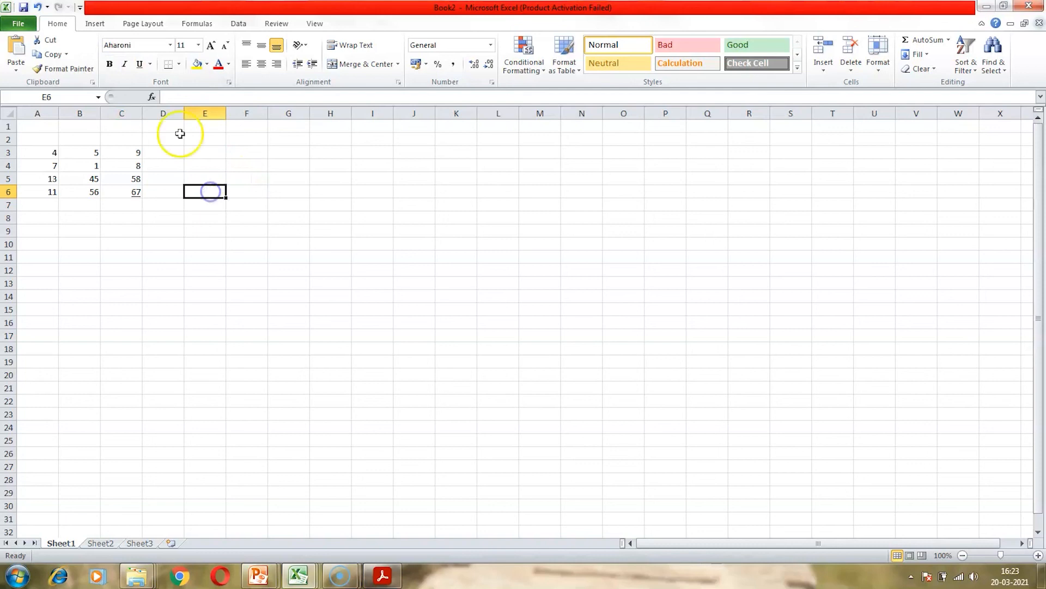
left_click(207, 64)
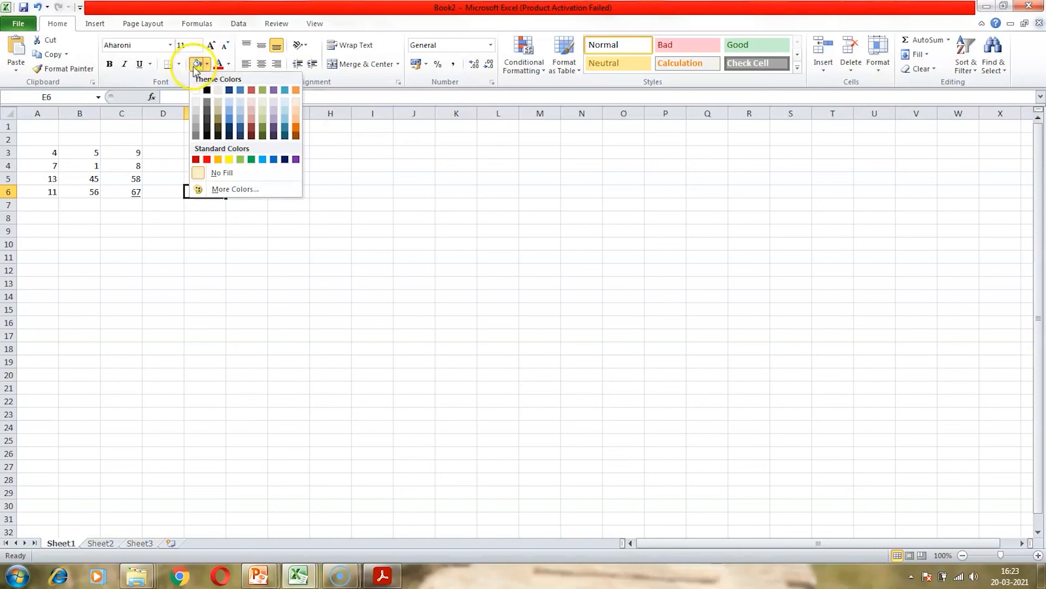
left_click(229, 160)
left_click(215, 212)
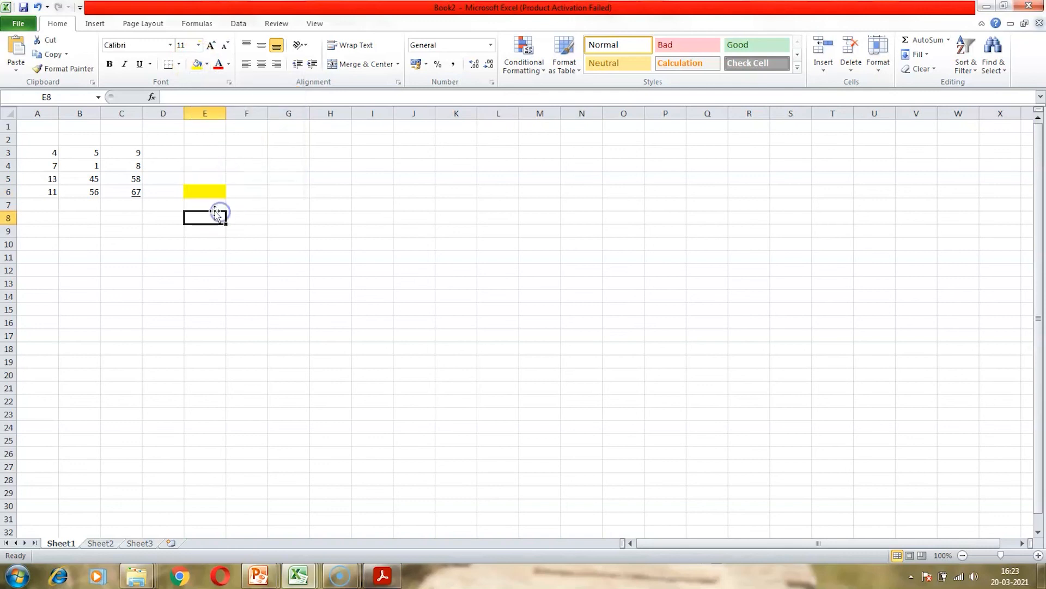
Fill cell F6 with light green and reset it to no fill.
left_click(264, 186)
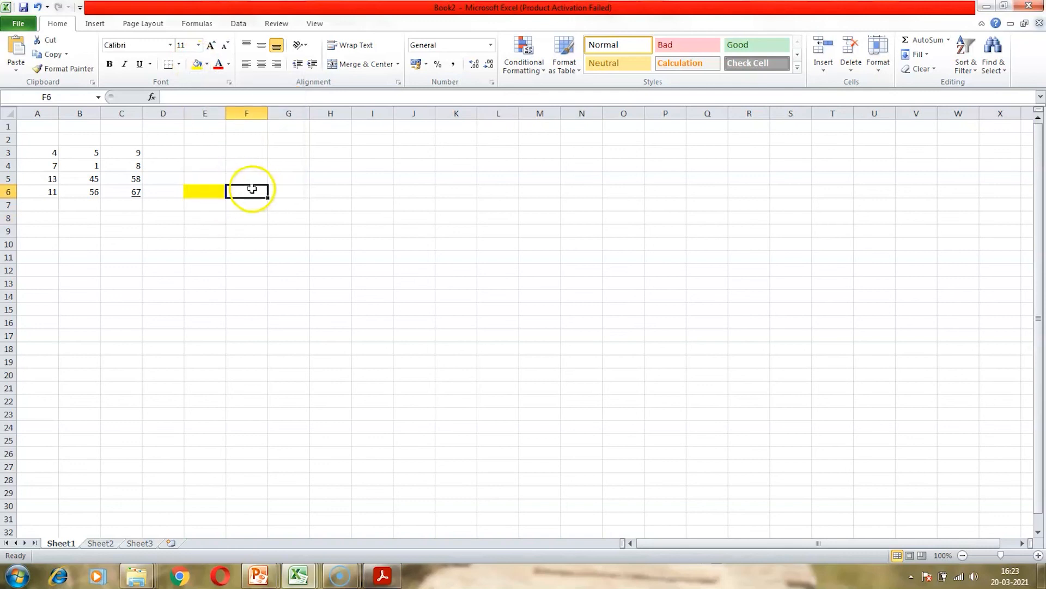
left_click(207, 64)
left_click(240, 160)
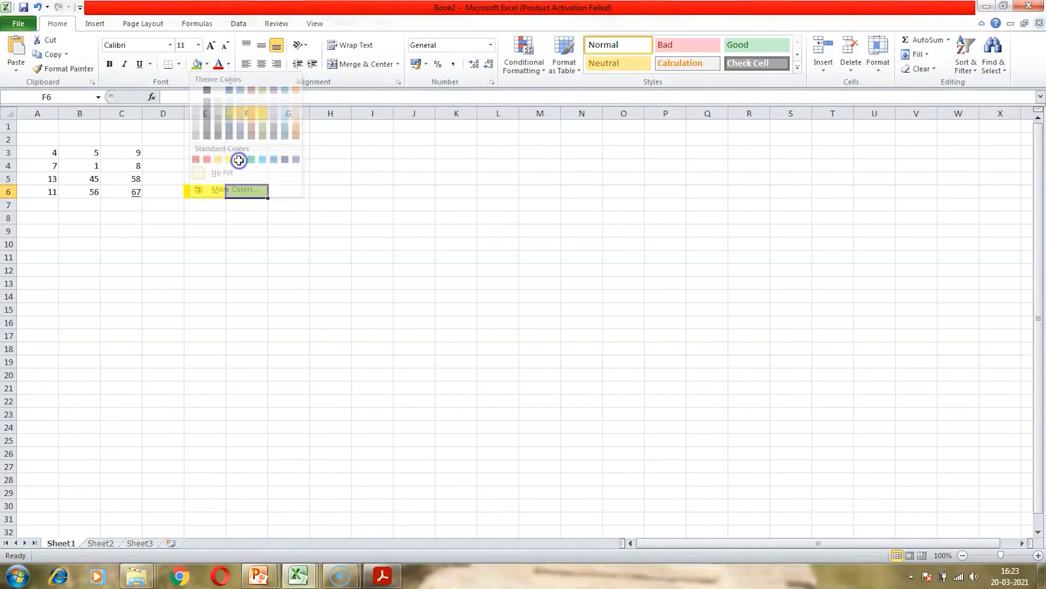
left_click(208, 65)
left_click(240, 173)
left_click(243, 231)
Enter "mason" in cell E8 and "carpenter" in cell E9.
left_click(132, 167)
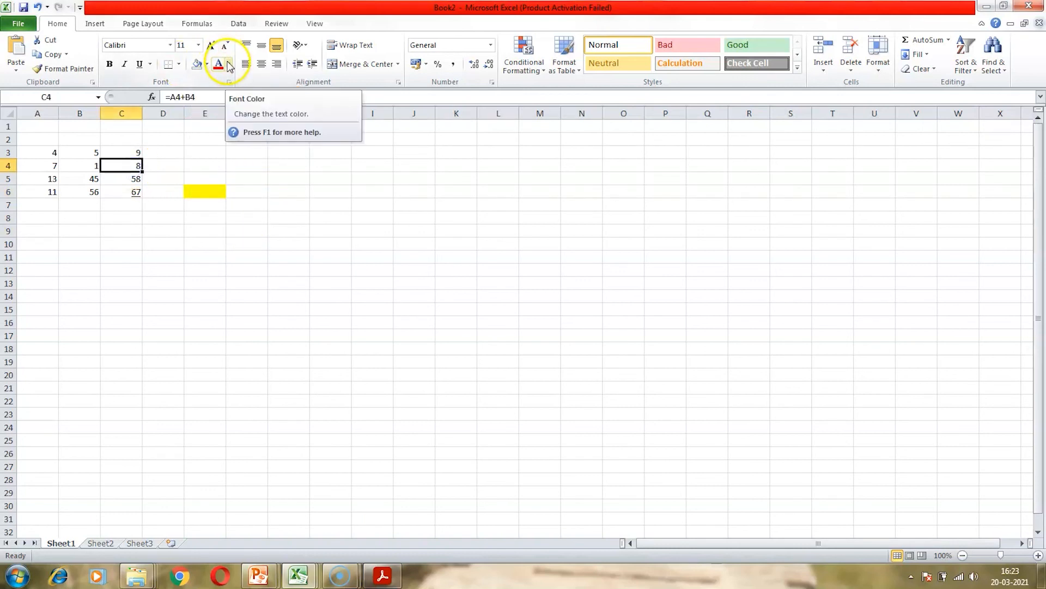
left_click(207, 216)
double_click(208, 216)
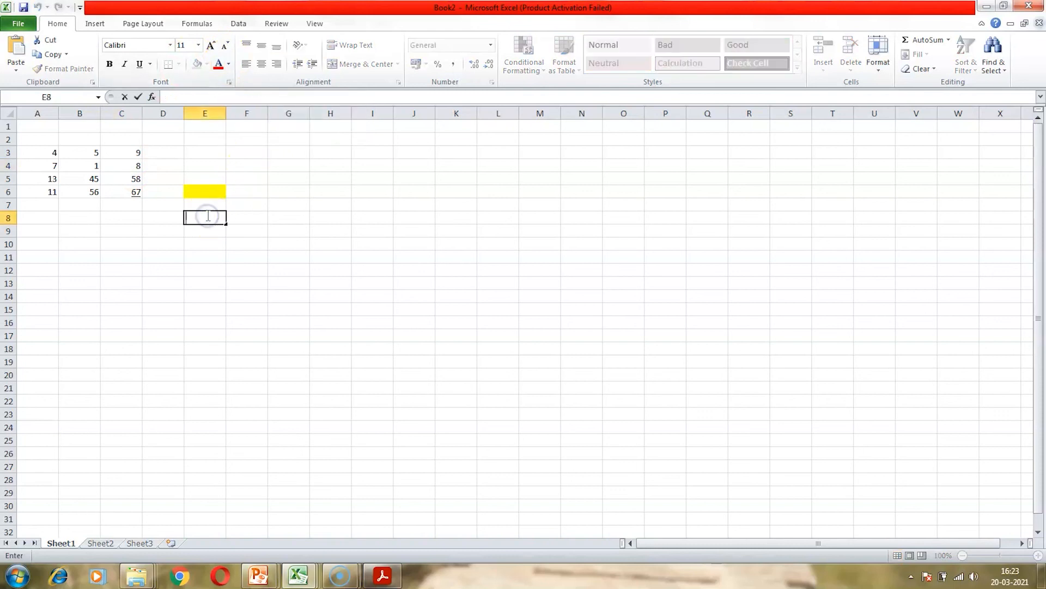
type("mason")
key("Return")
type("carpenter")
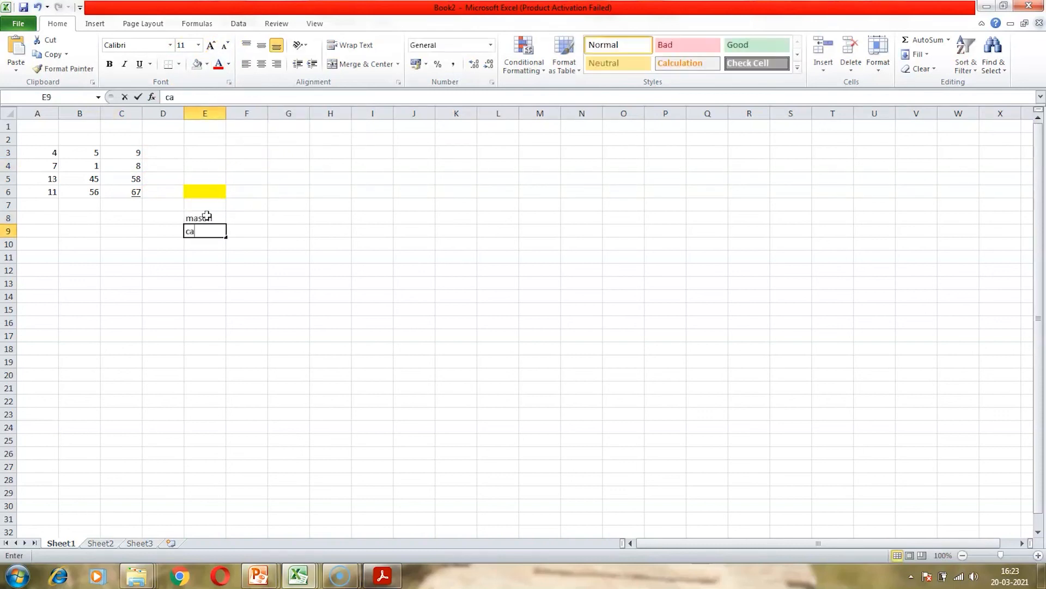
key("Return")
Change the font colour of cells E8 and E9 to the standard light blue.
left_click_drag(204, 221, 205, 236)
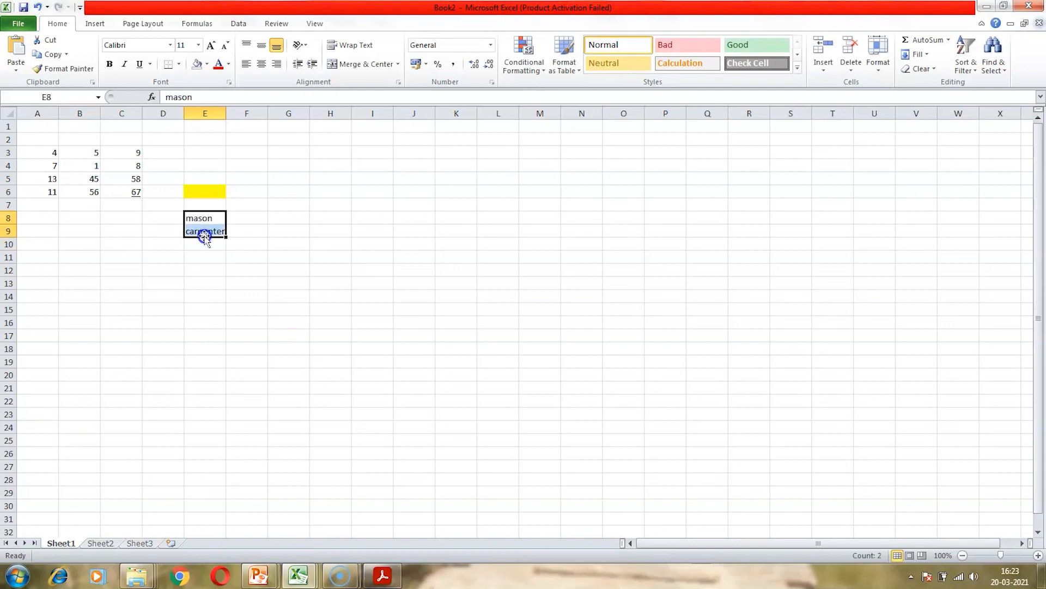
left_click(229, 64)
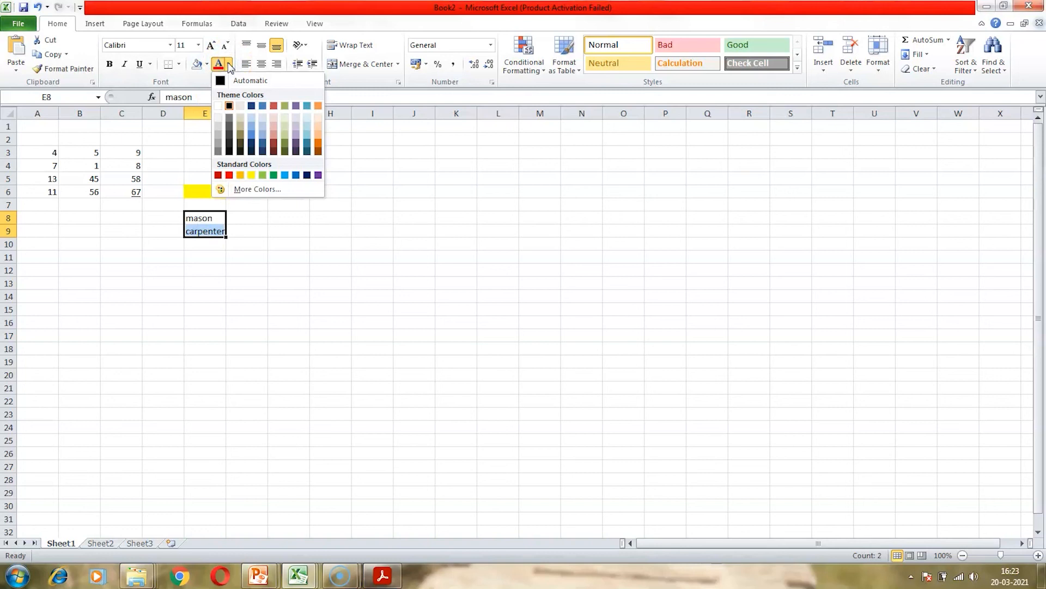
left_click(228, 175)
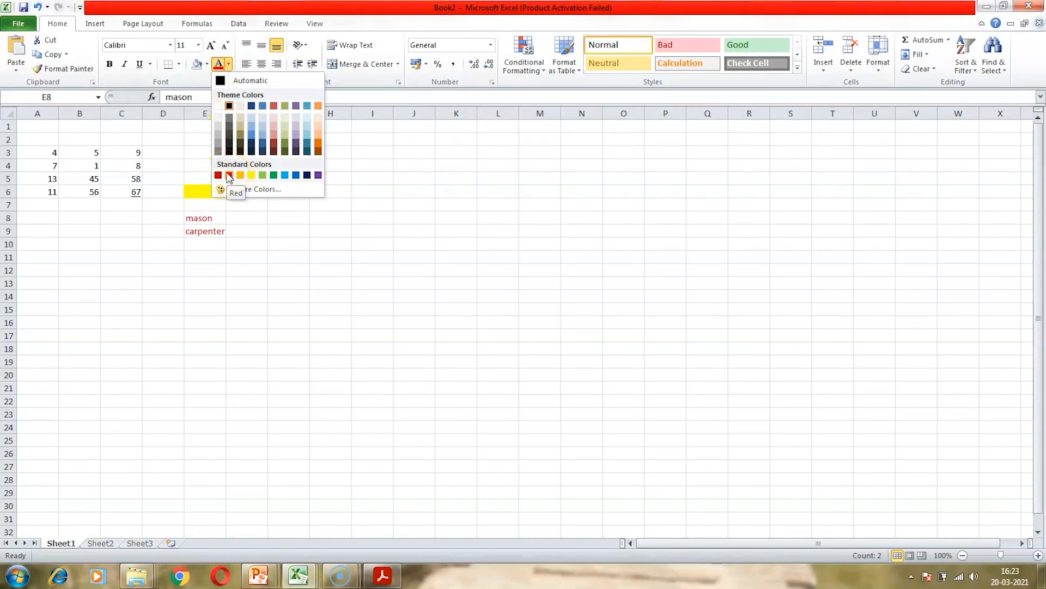
left_click(284, 175)
left_click(234, 322)
Apply the same light blue font colour to cell C4.
left_click(120, 166)
left_click(225, 62)
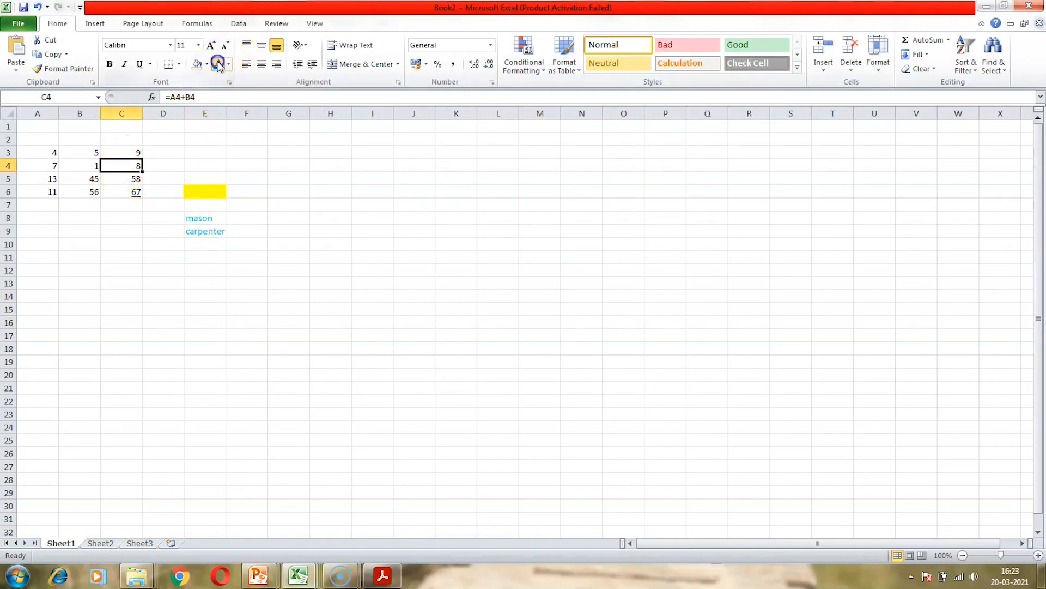
left_click(332, 190)
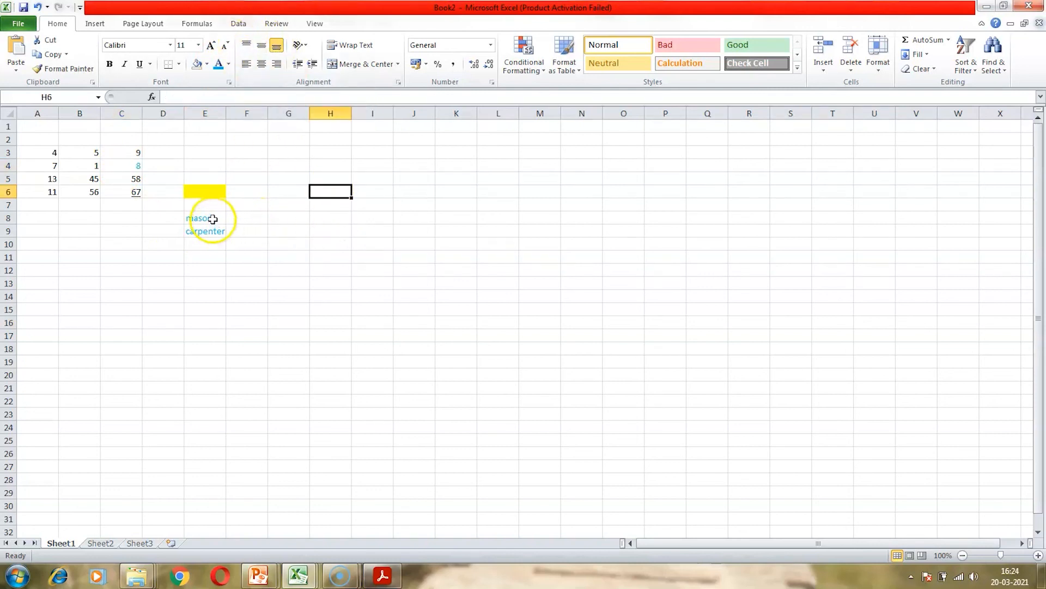
Increase the height of row 8 to about three text lines and set the font colour of cell E8 to Automatic.
left_click_drag(10, 225, 11, 248)
left_click(198, 238)
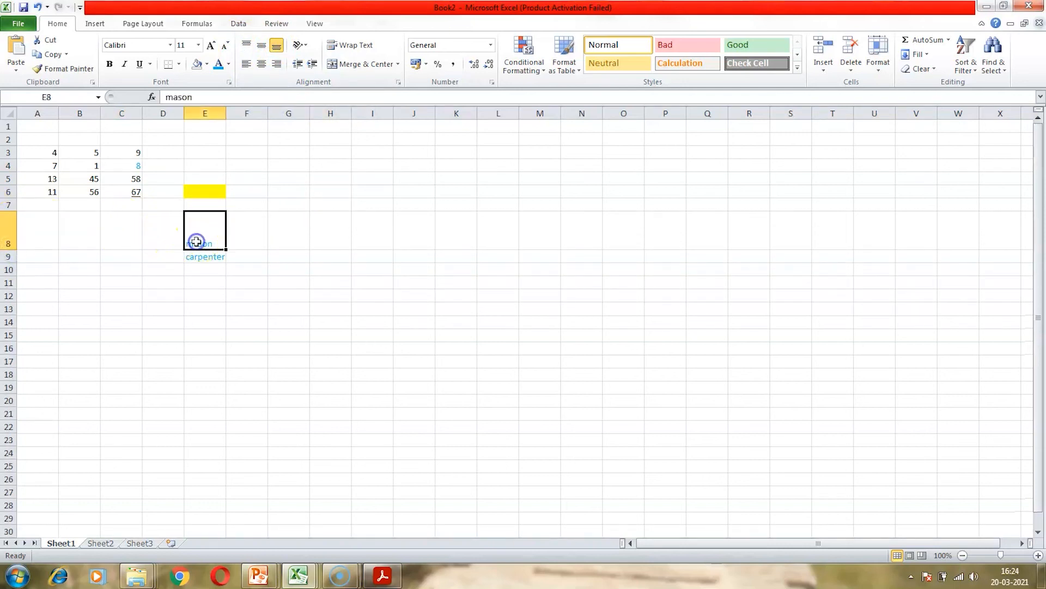
left_click(229, 64)
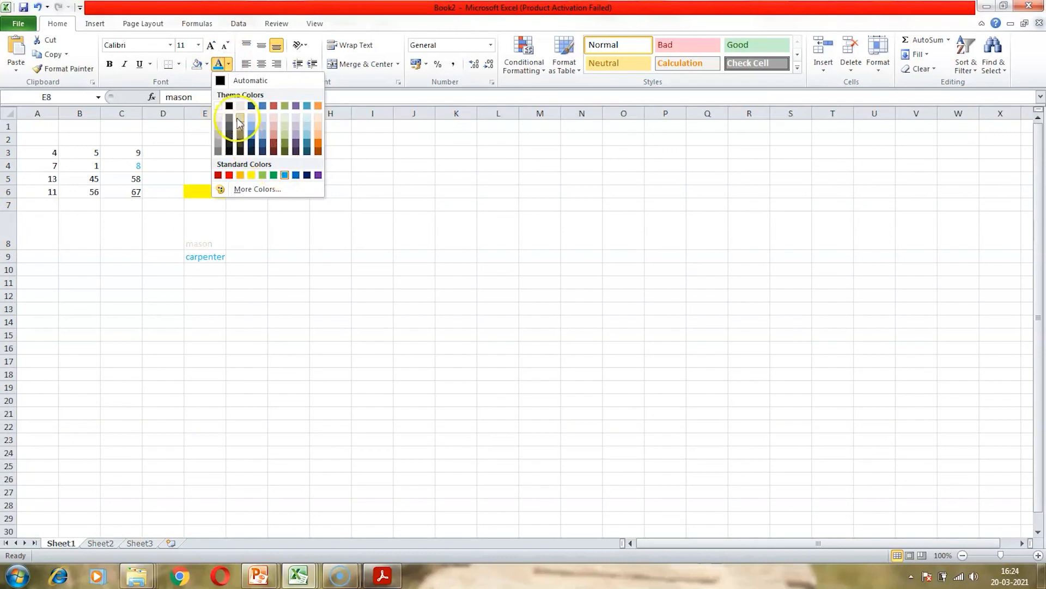
left_click(222, 80)
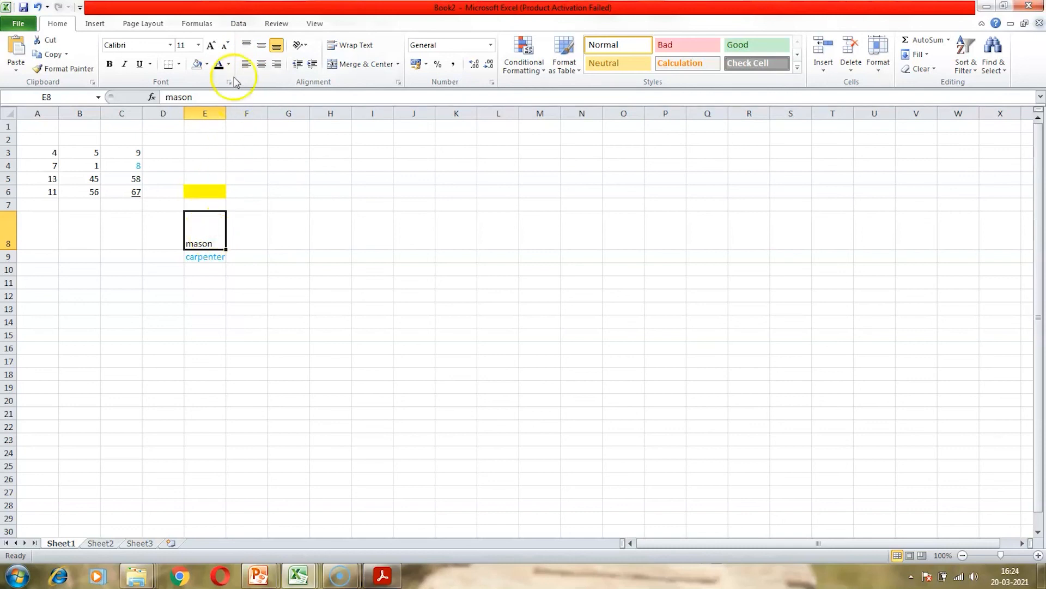
Align the text in cell E8 vertically to the top, the middle and back to the bottom.
left_click(247, 45)
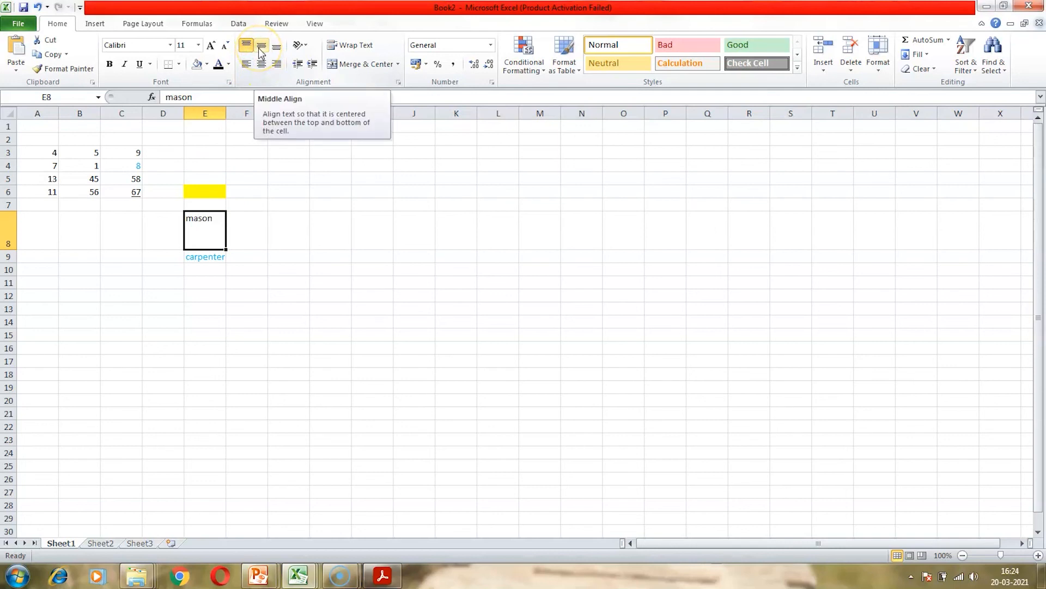
left_click(261, 48)
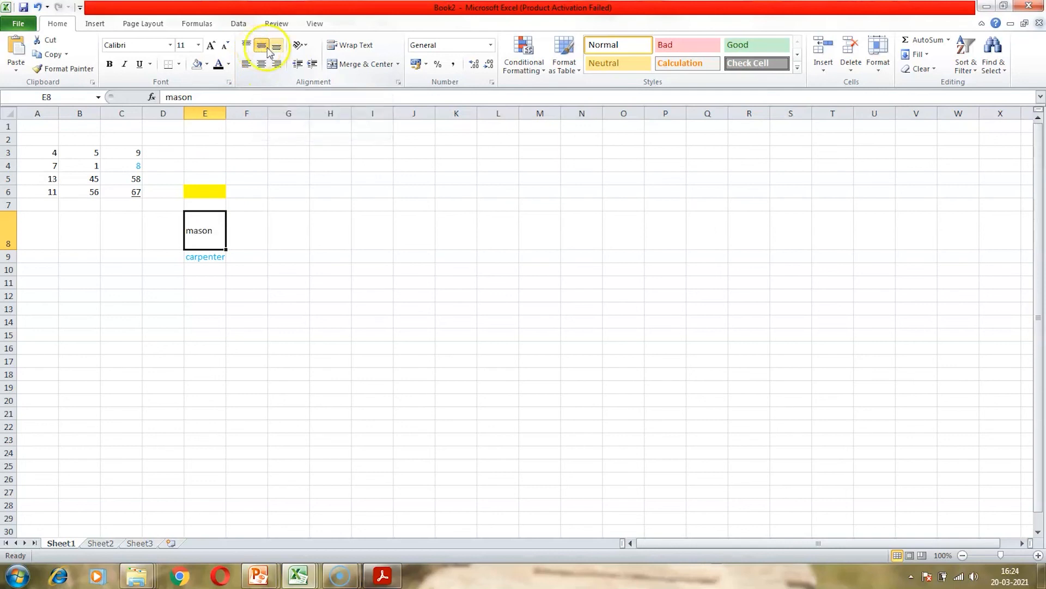
left_click(277, 48)
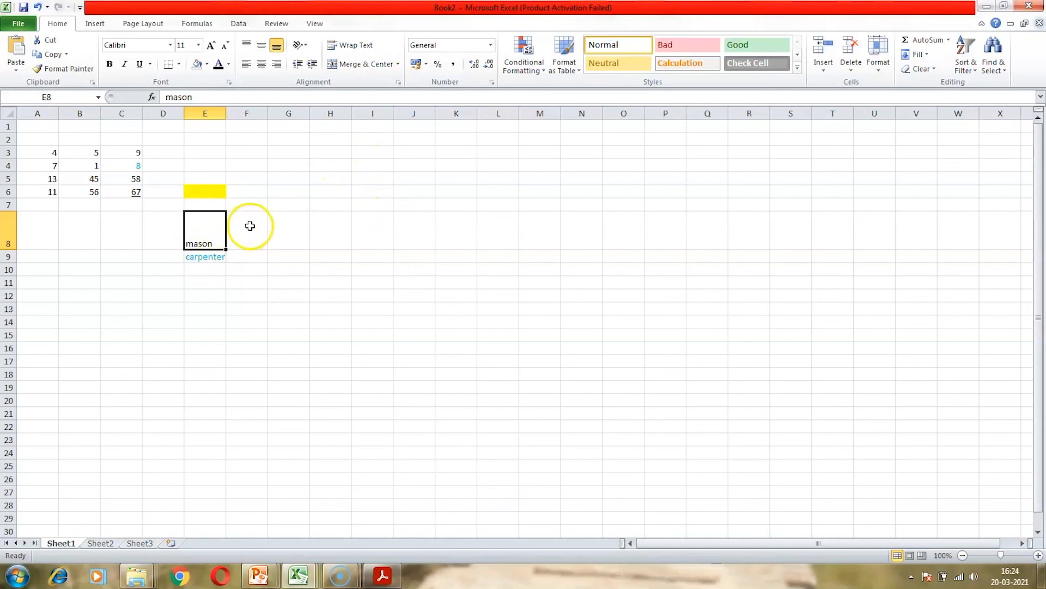
Extend the text in cell E8 to read "mason,carpenter,crew,labourer".
double_click(218, 243)
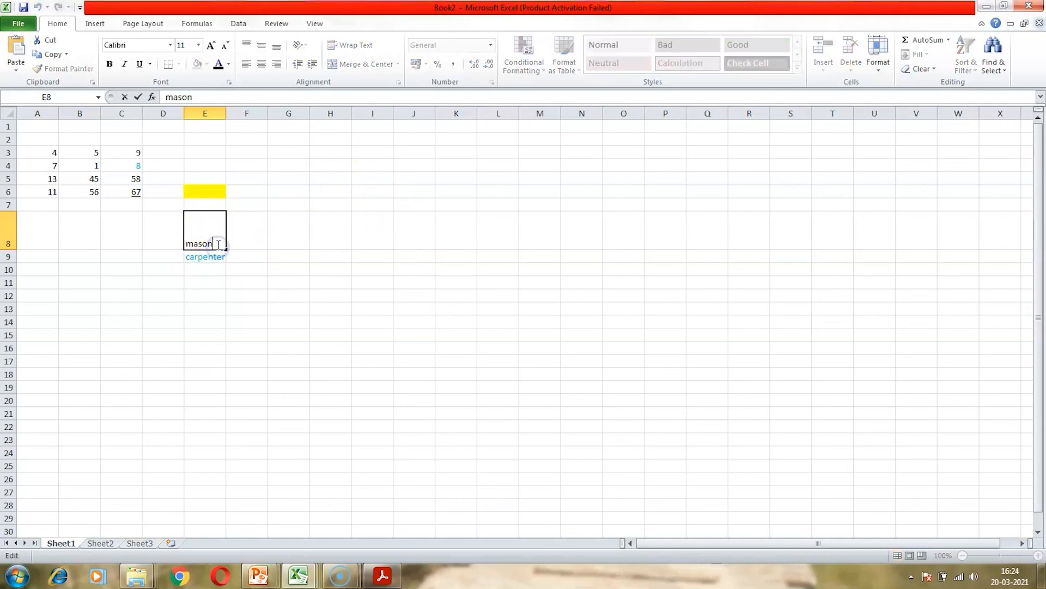
type(",carpenter,m")
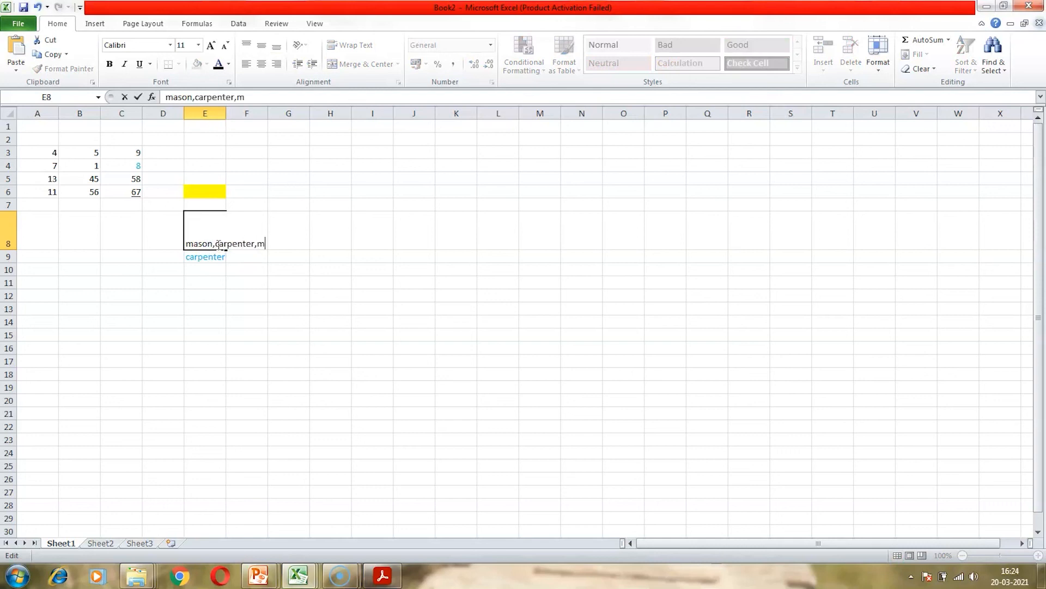
key("BackSpace")
type("crew,labourer")
key("Return")
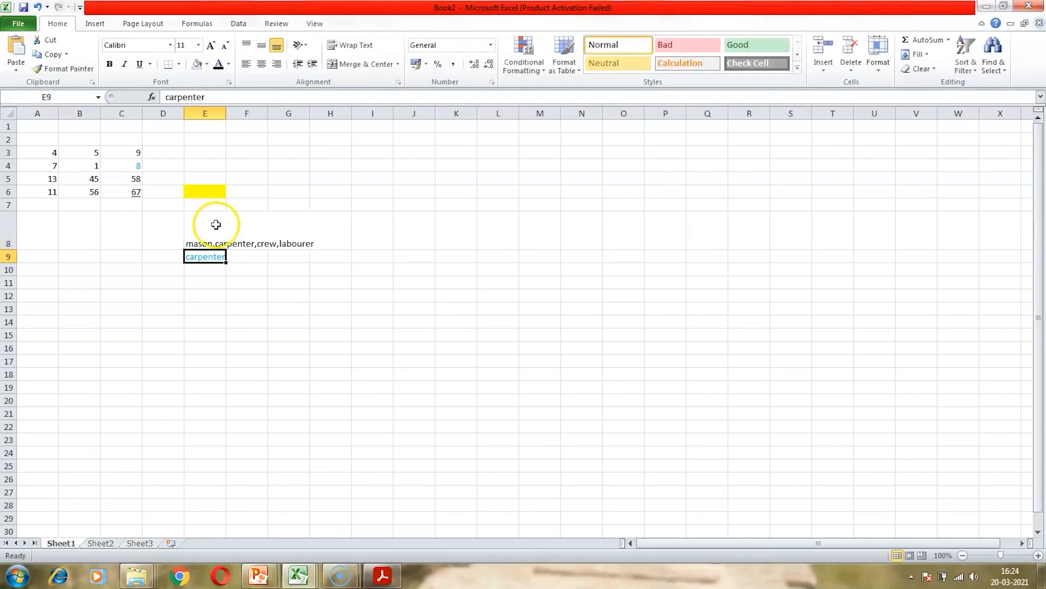
Wrap the text in cell E8 so the list of trades stays within the column width.
double_click(246, 237)
left_click(145, 229)
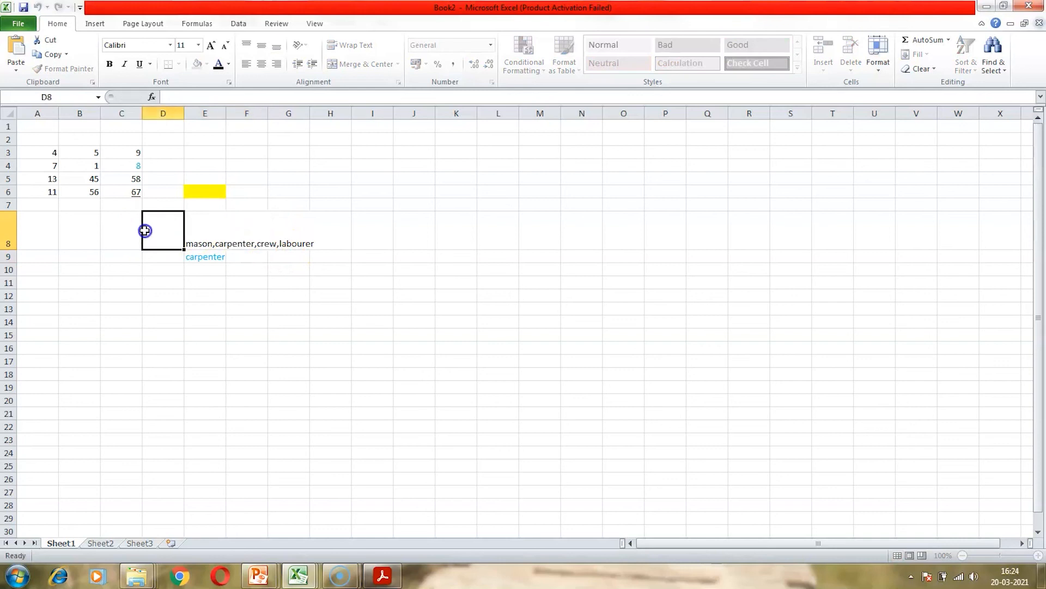
left_click(194, 227)
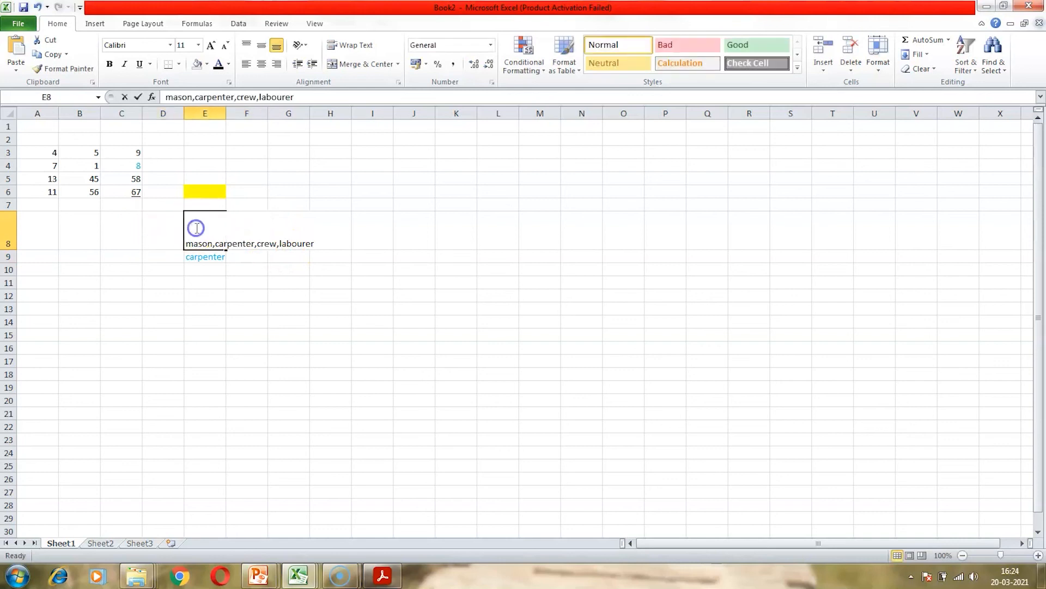
left_click(270, 329)
left_click_drag(270, 329, 287, 227)
left_click(211, 228)
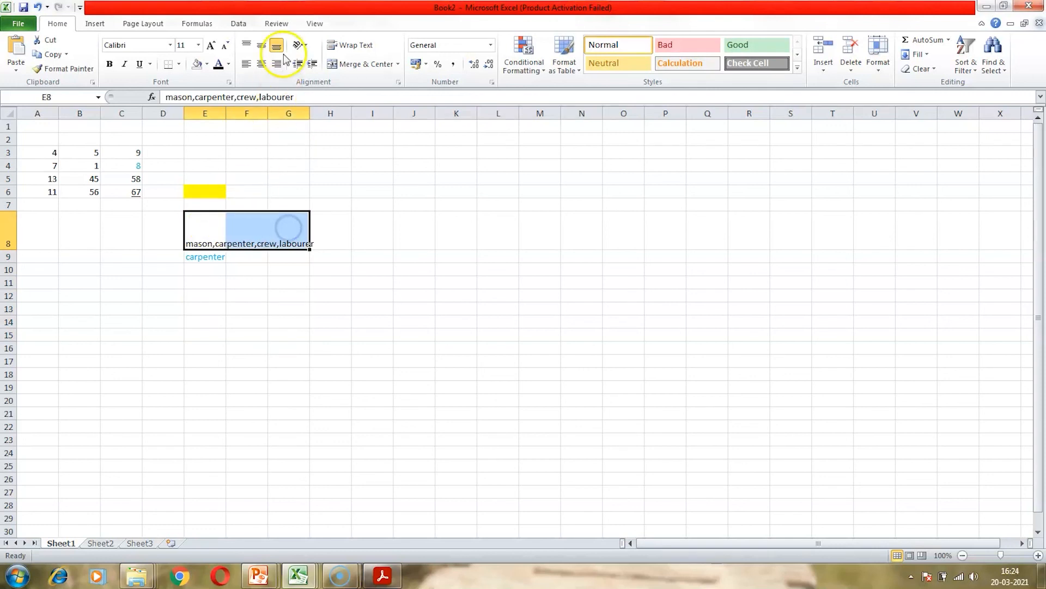
left_click(211, 227)
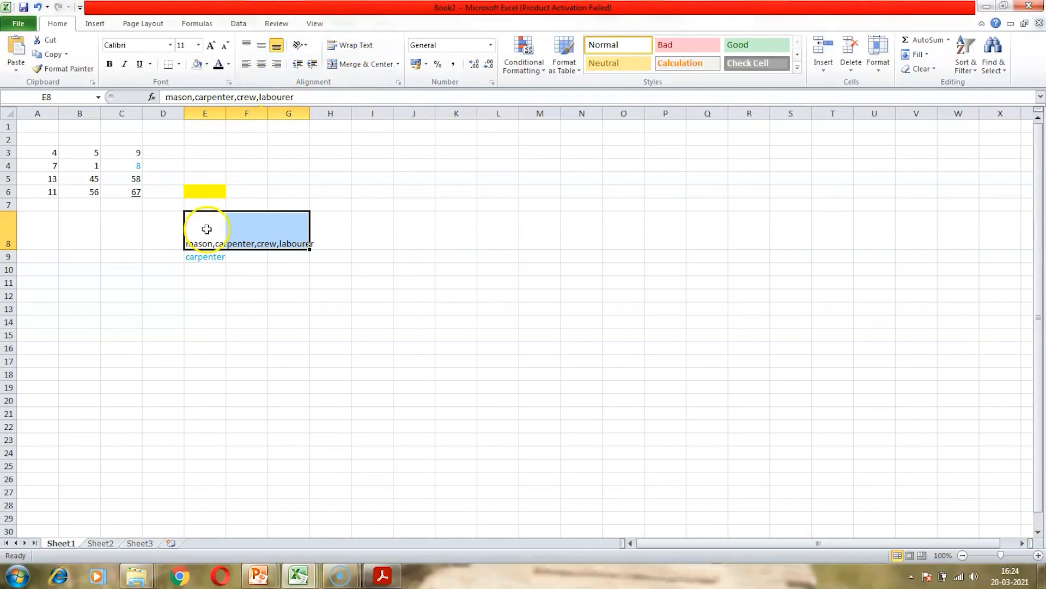
left_click(344, 53)
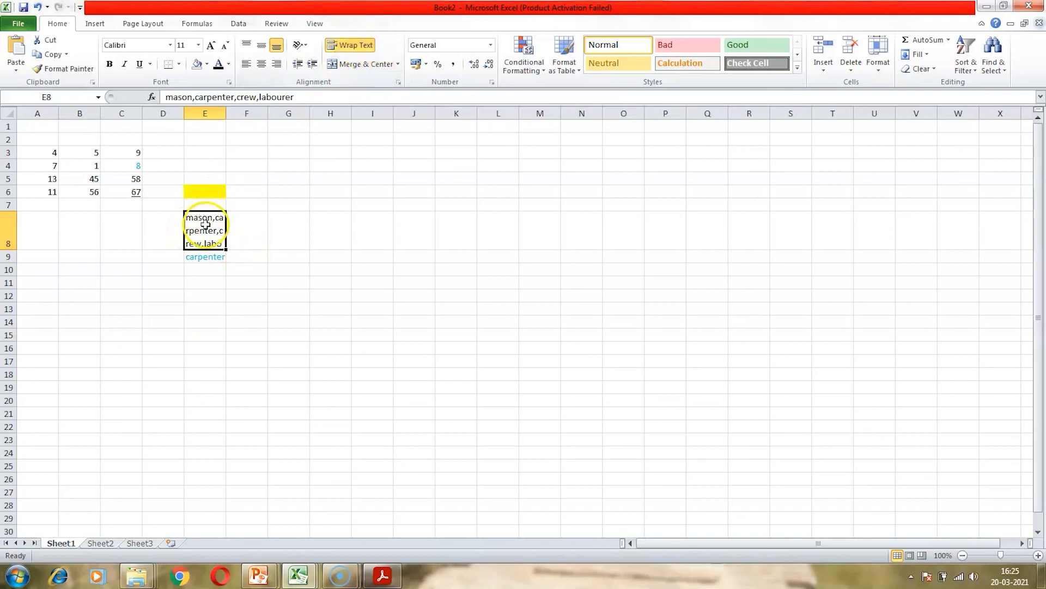
Merge and center cells E8 to H8 and align the list of trades vertically to the middle.
left_click_drag(205, 224, 329, 239)
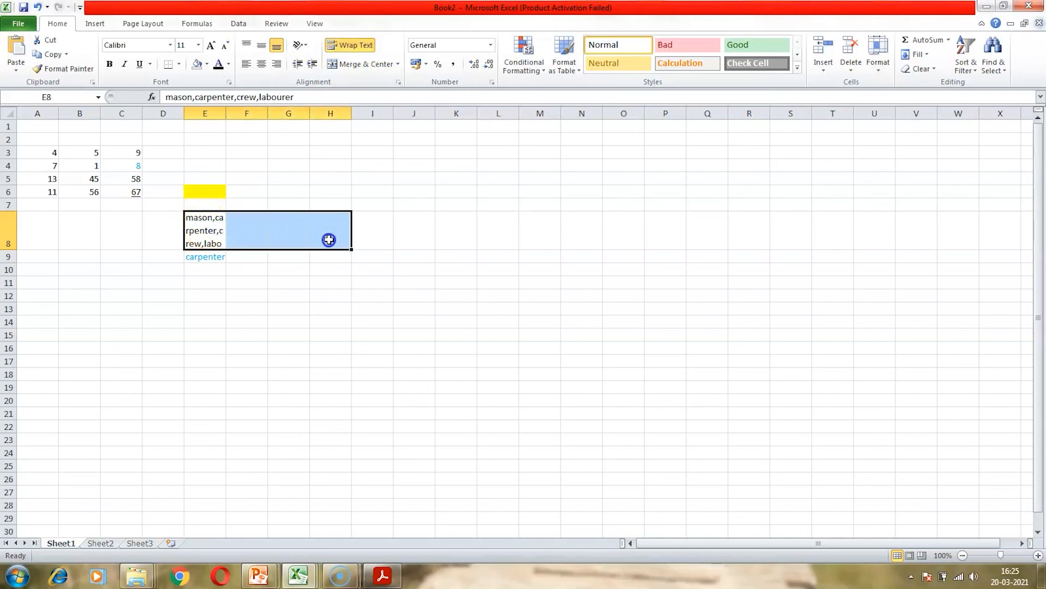
left_click(339, 64)
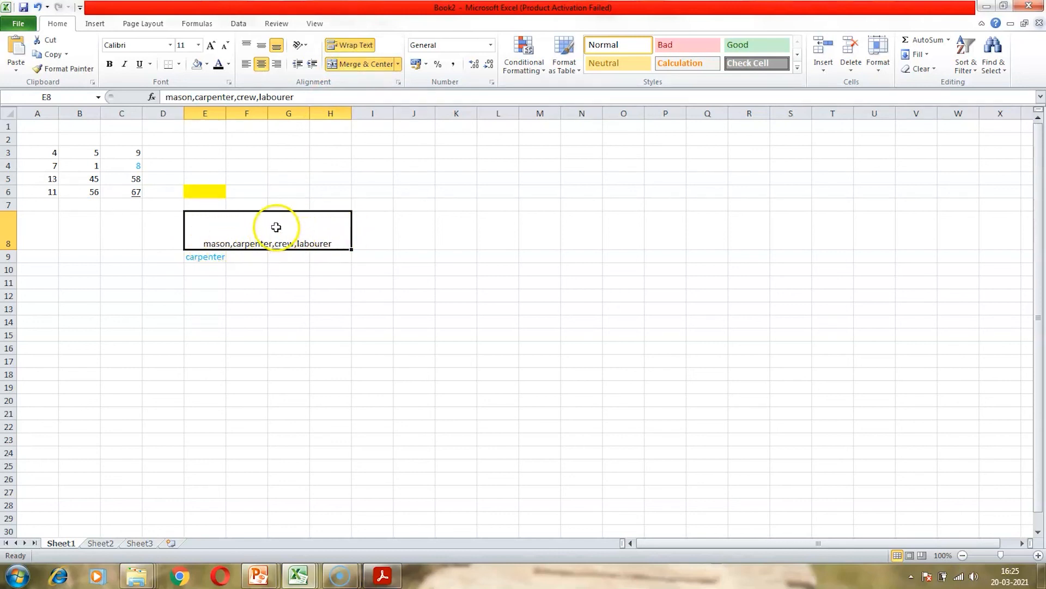
left_click(261, 48)
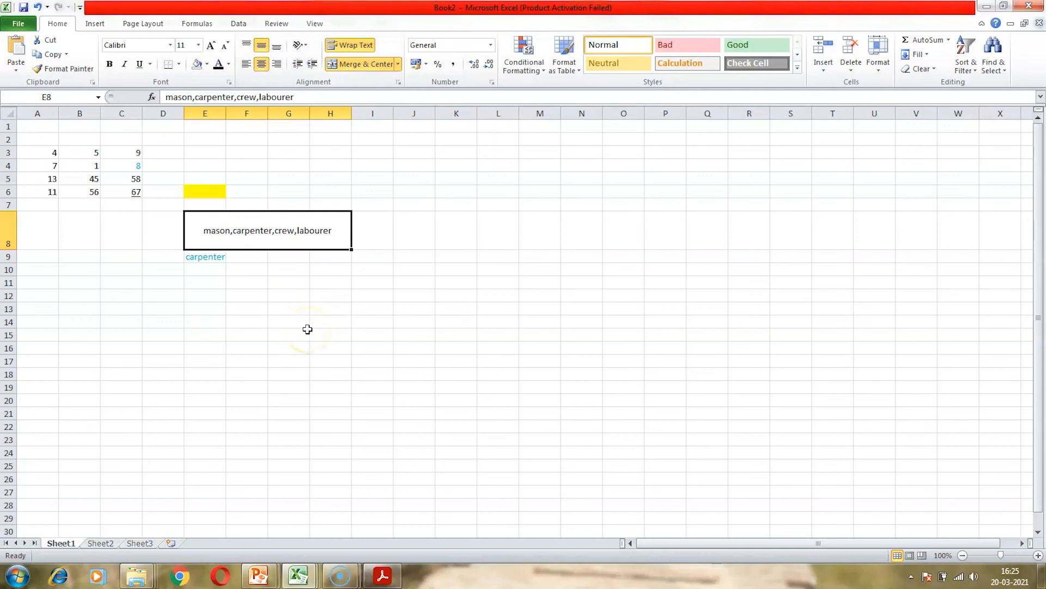
left_click(316, 409)
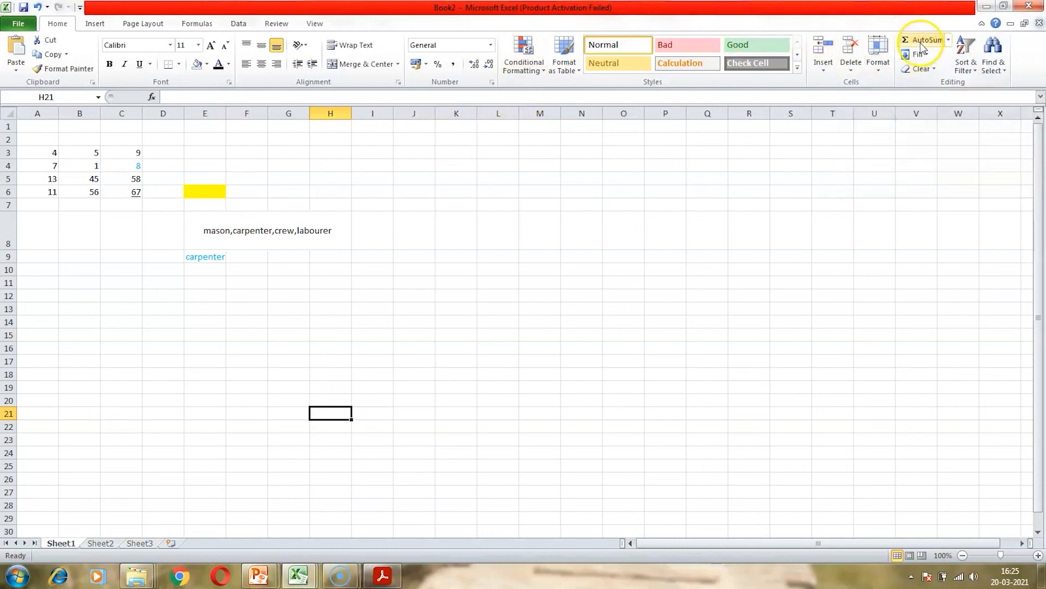
Total the numbers in A3 to A6 into cell A7 with AutoSum.
left_click(949, 39)
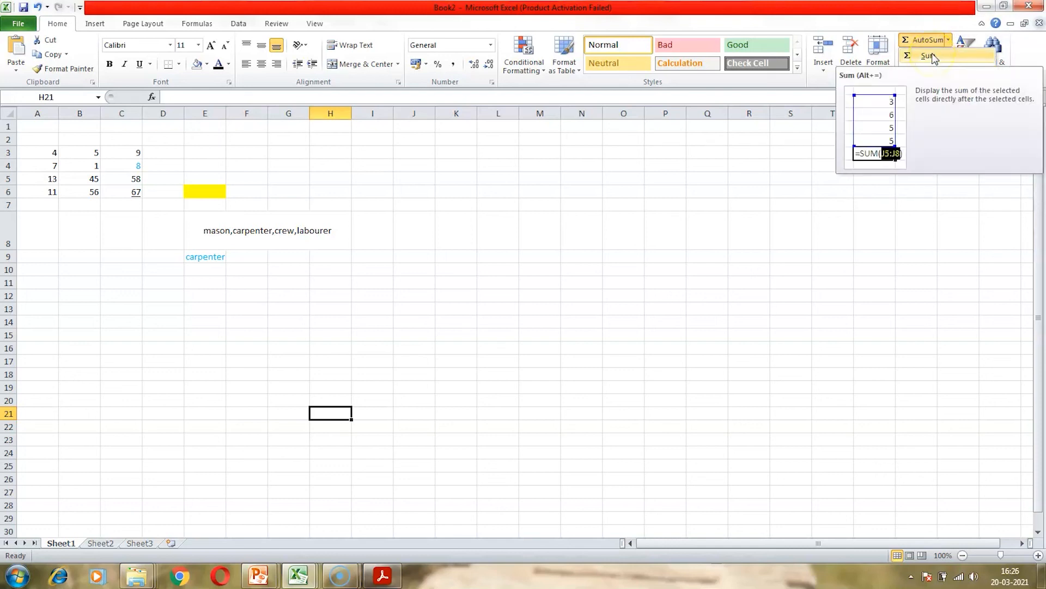
left_click(48, 156)
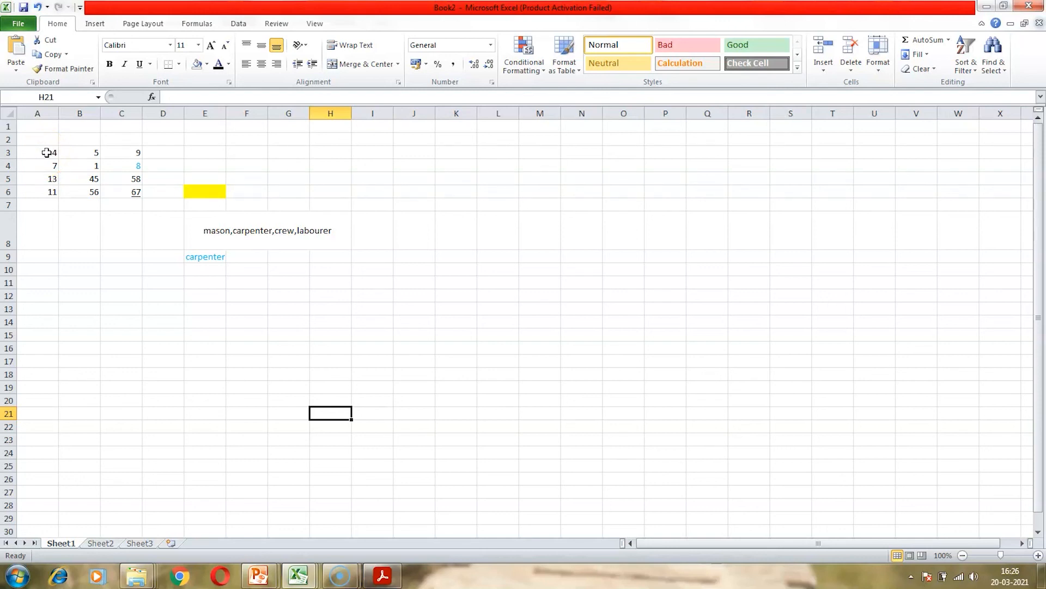
left_click(47, 152)
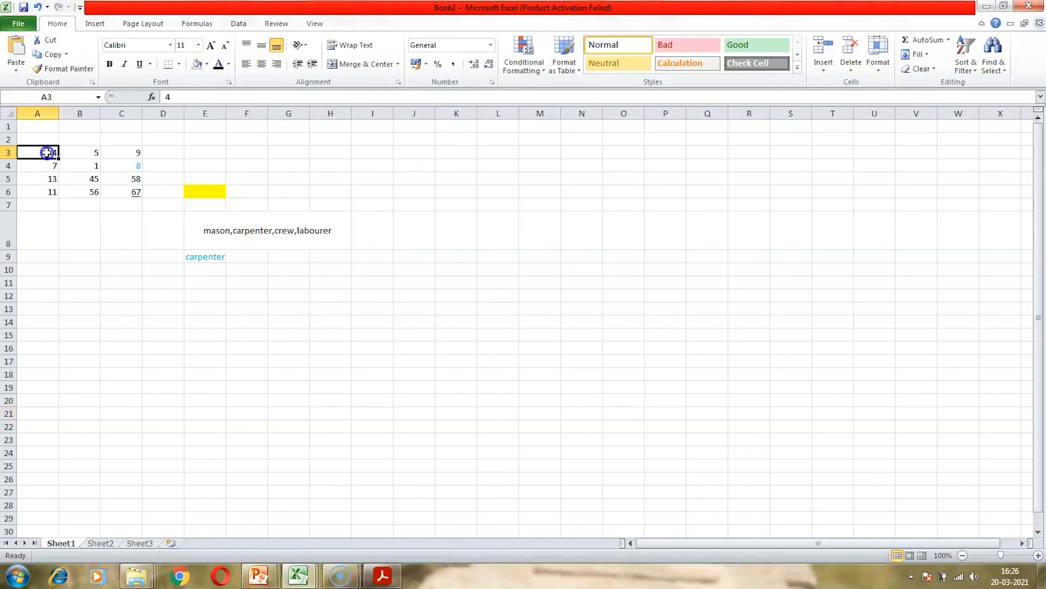
left_click_drag(46, 152, 49, 191)
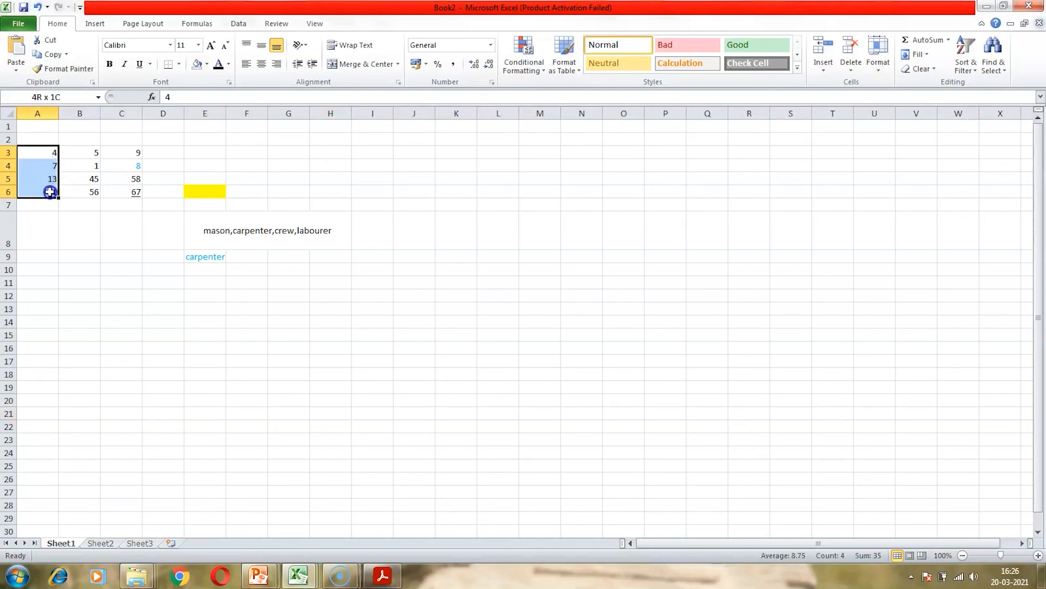
left_click_drag(49, 191, 50, 209)
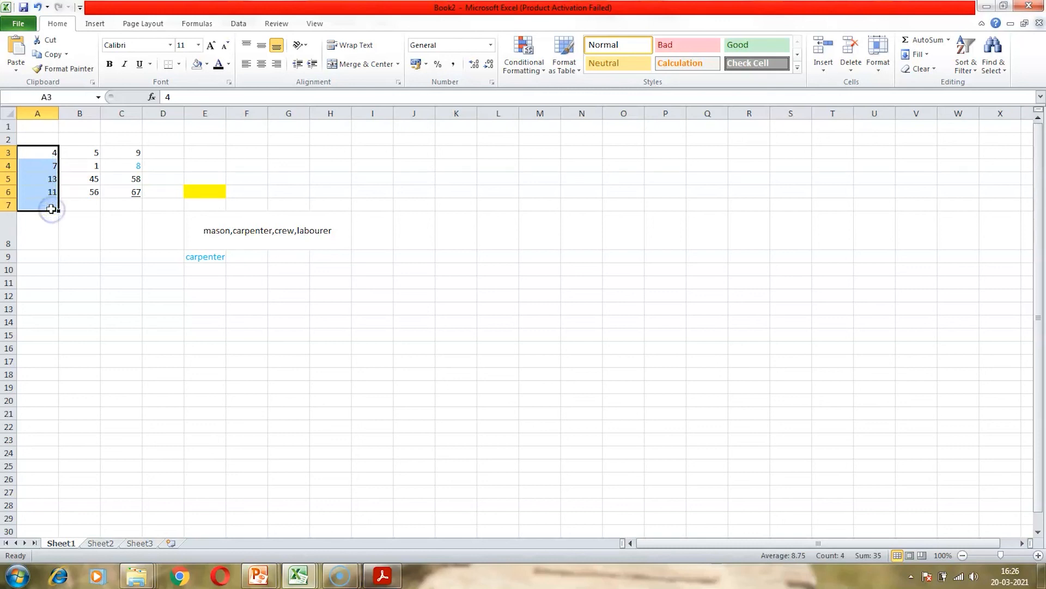
left_click(906, 39)
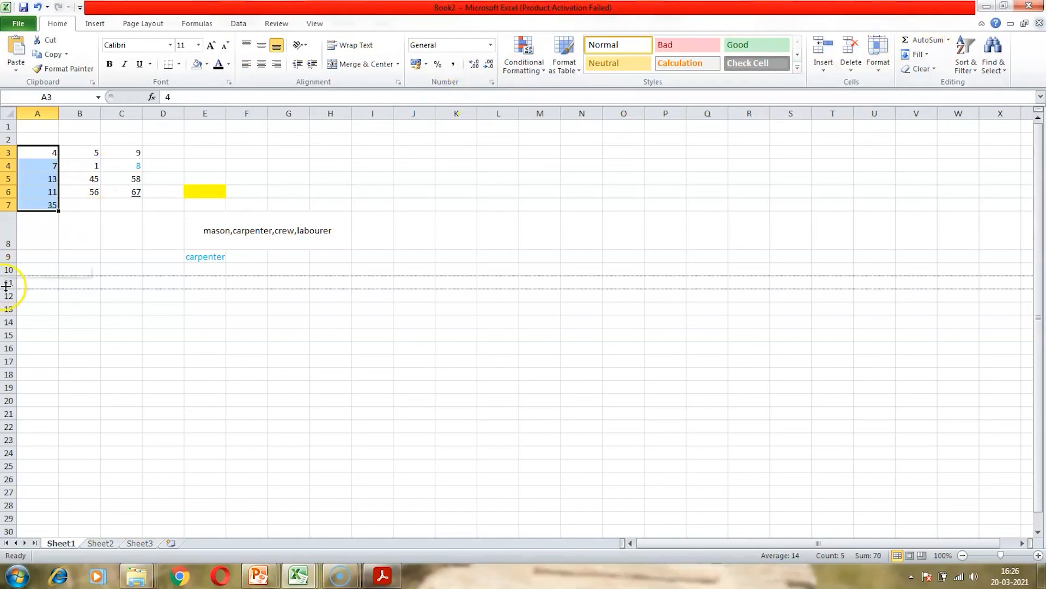
Examine the SUM formula in cell A7 and the range it refers to, leaving the formula as it is.
left_click(35, 251)
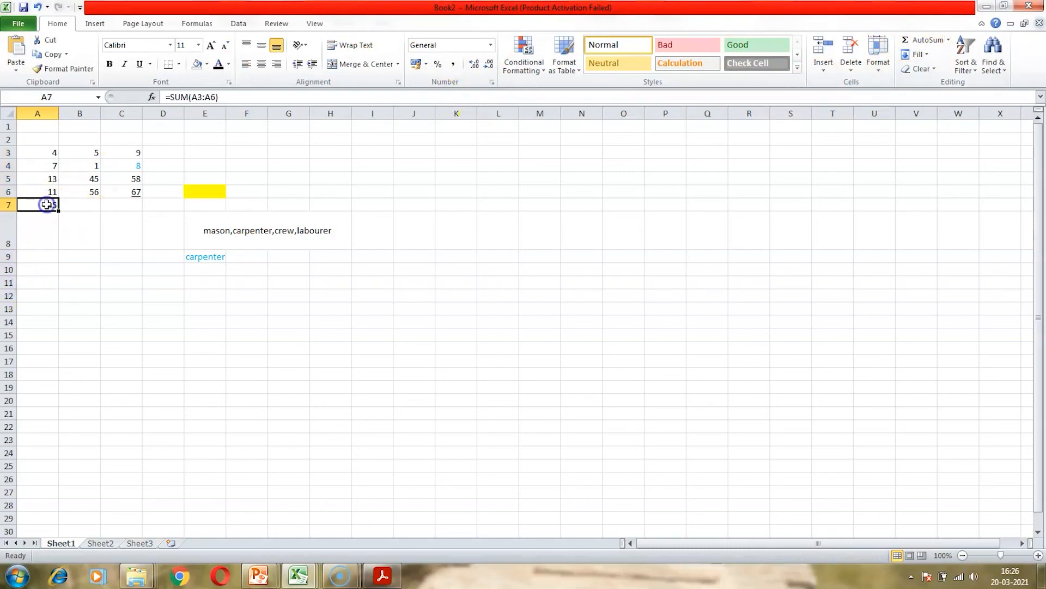
double_click(47, 204)
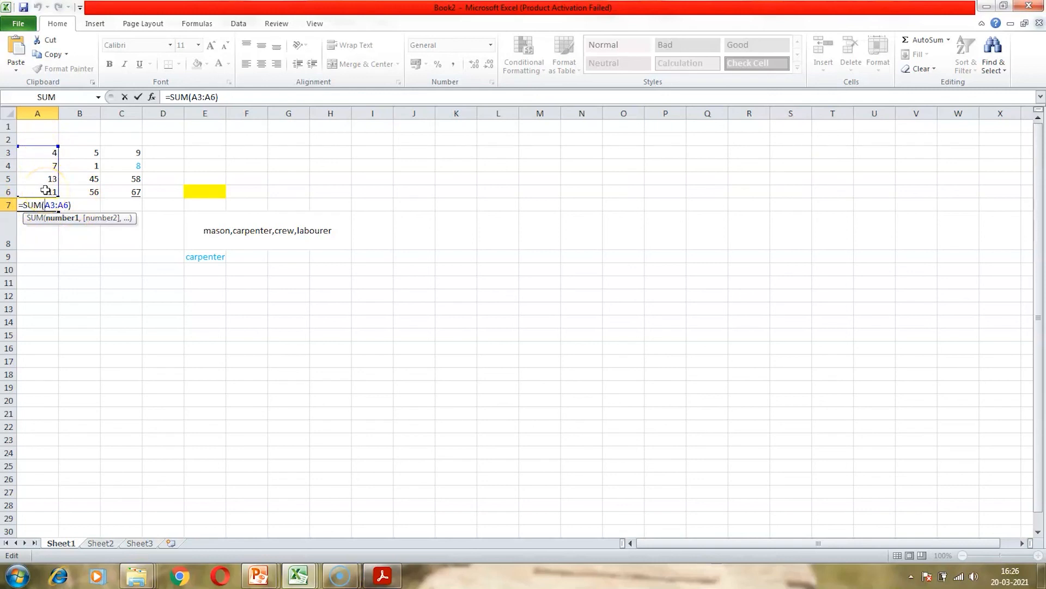
key("Tab")
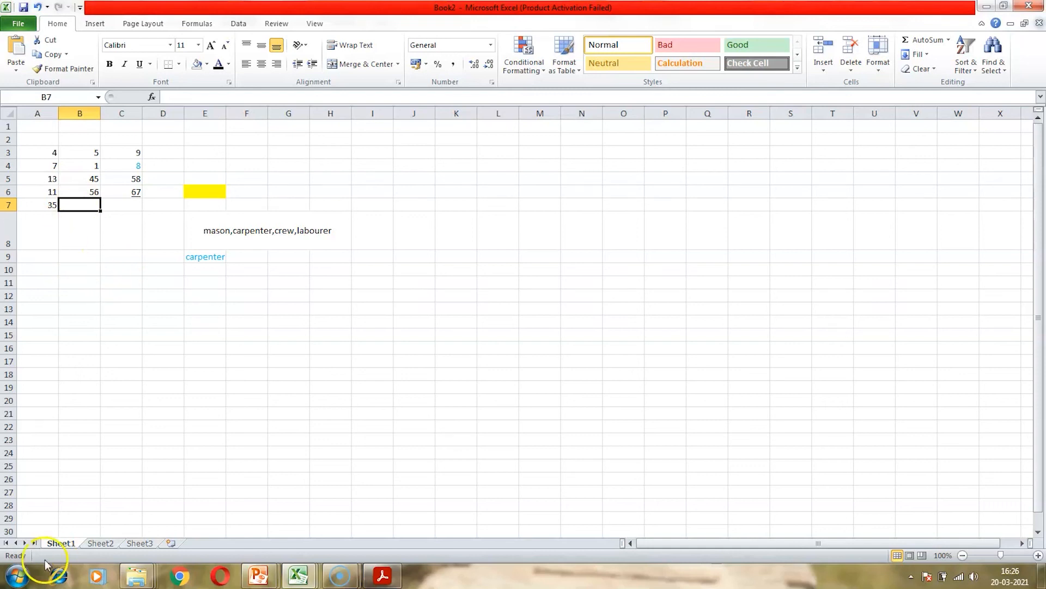
Switch to the PowerPoint slide show and reveal the first line of text on the Summary slide.
key("alt+Tab")
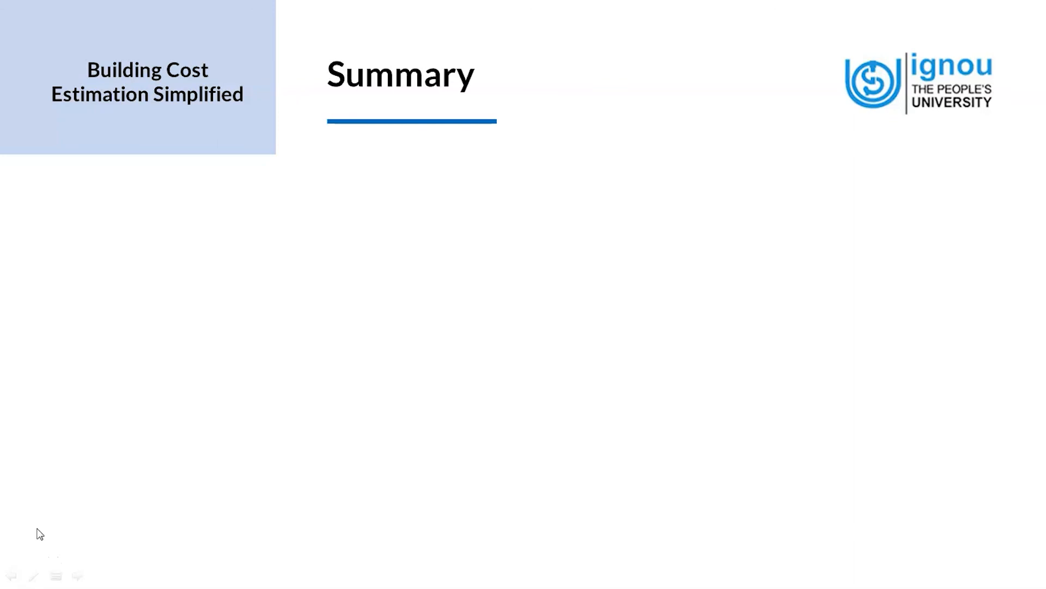
left_click(49, 508)
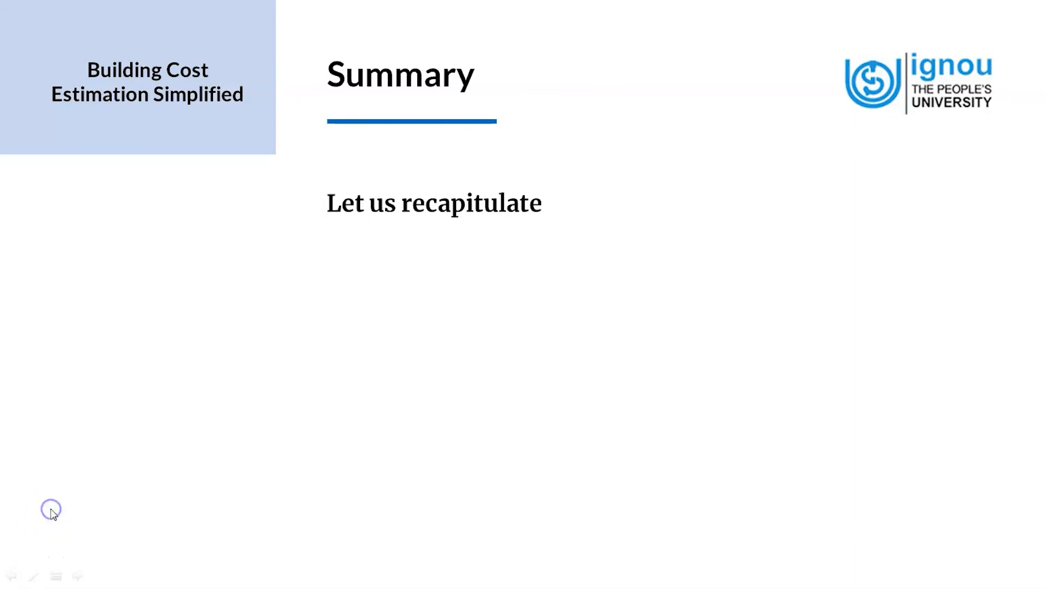